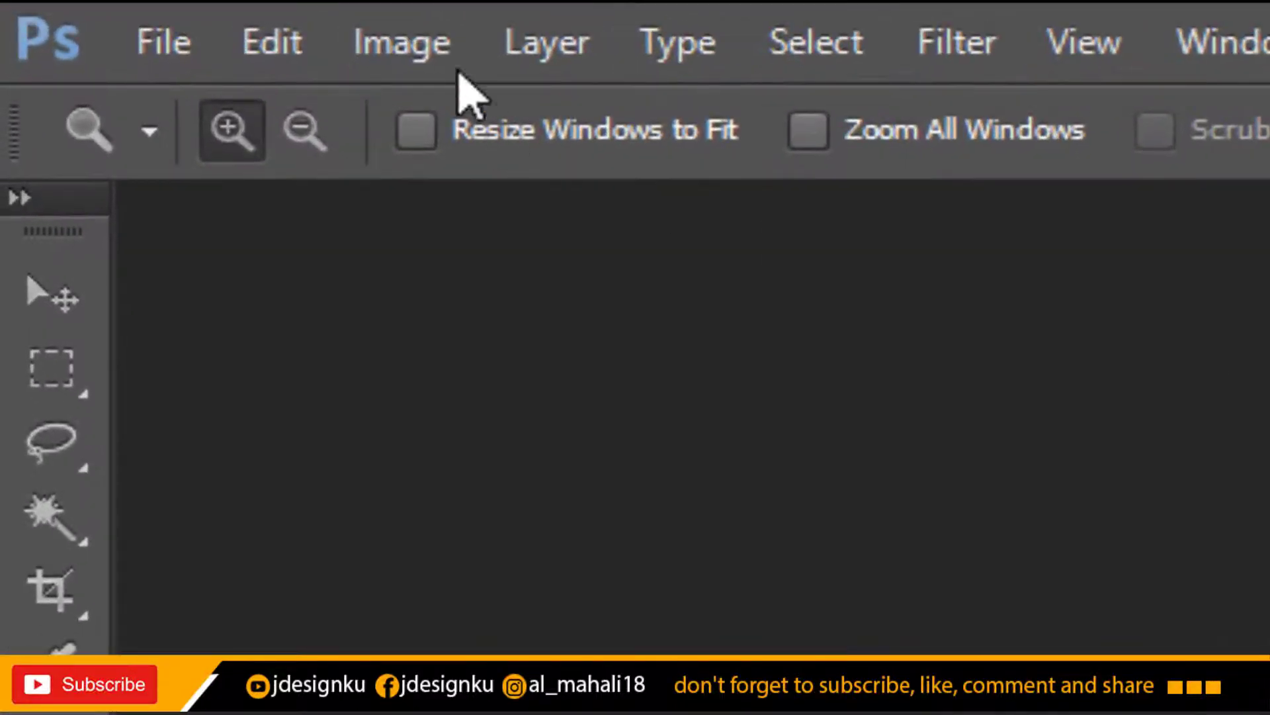
Step: Open the sunset wooden-table photo 1.jpg
left_click(174, 46)
left_click(374, 175)
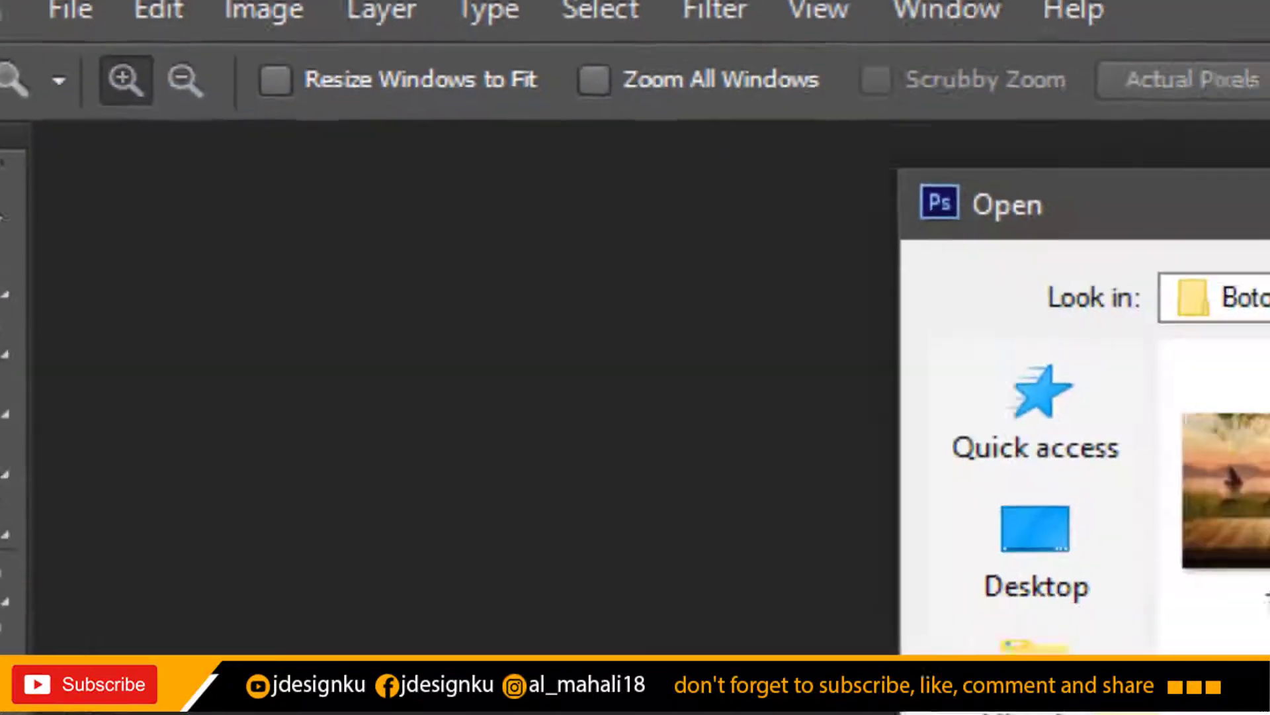
double_click(537, 213)
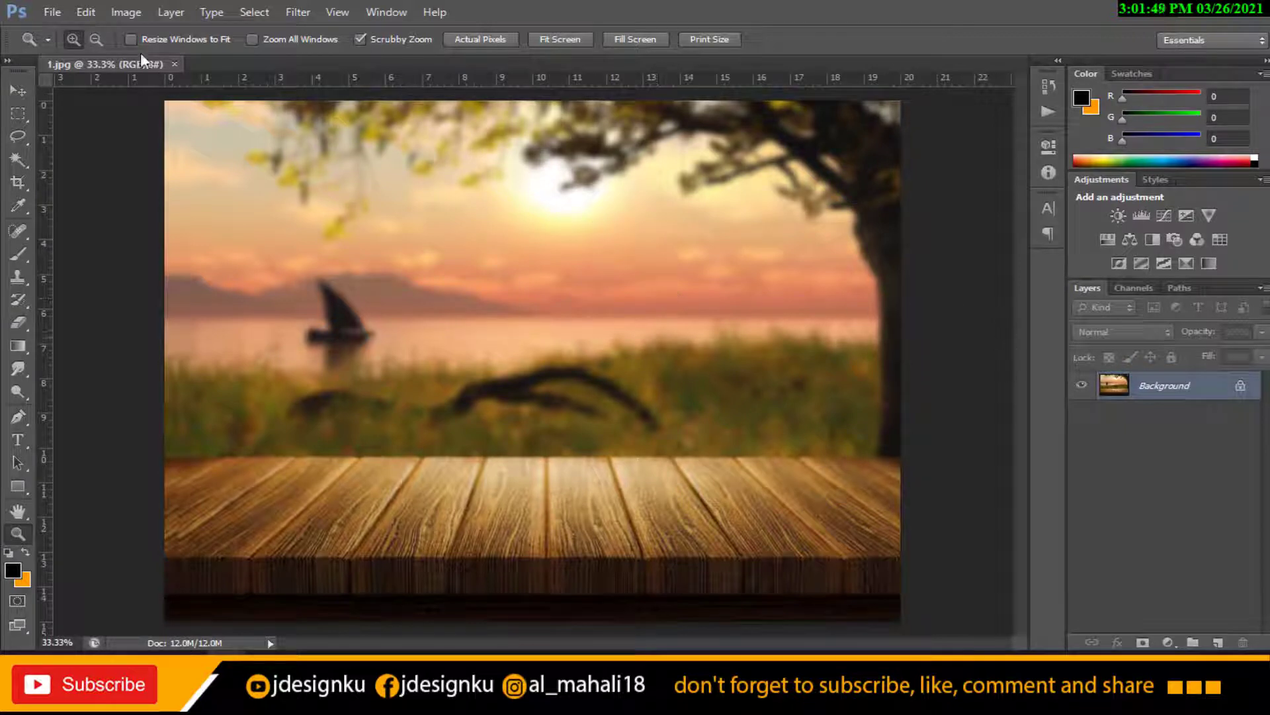
Step: Place BOTOL.jpg into the photo as a new layer and commit it
left_click(55, 13)
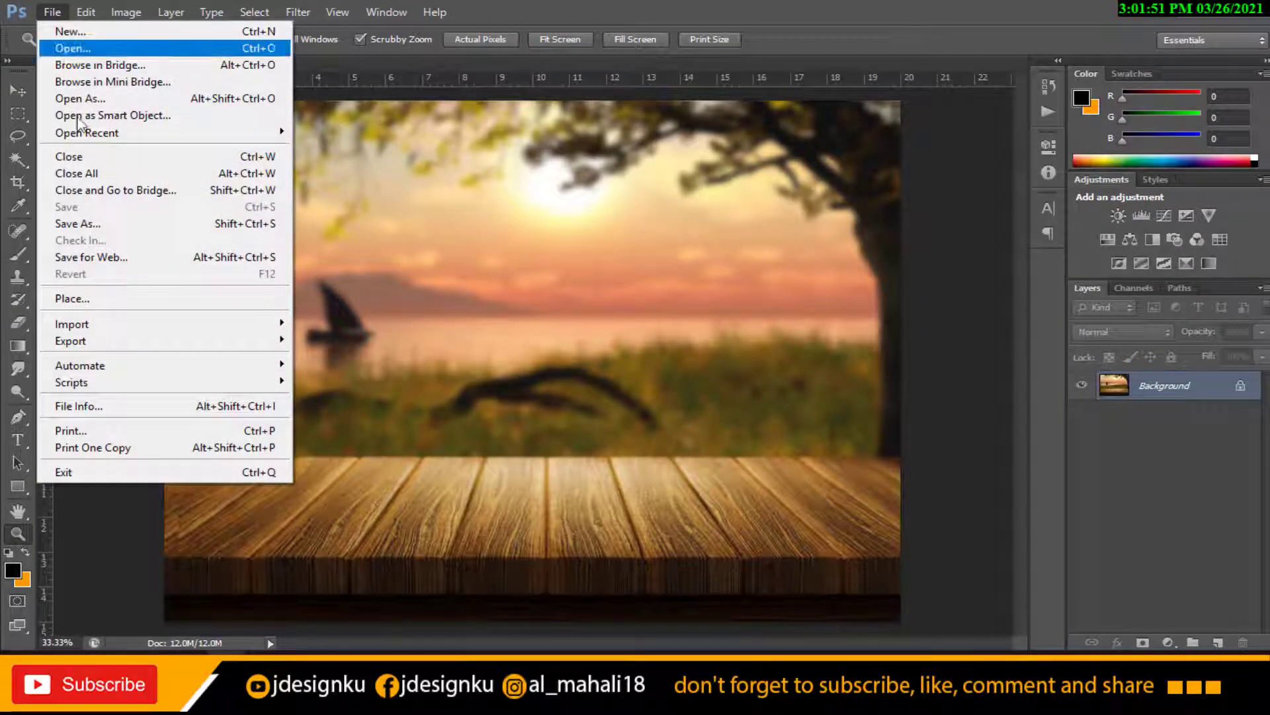
left_click(112, 298)
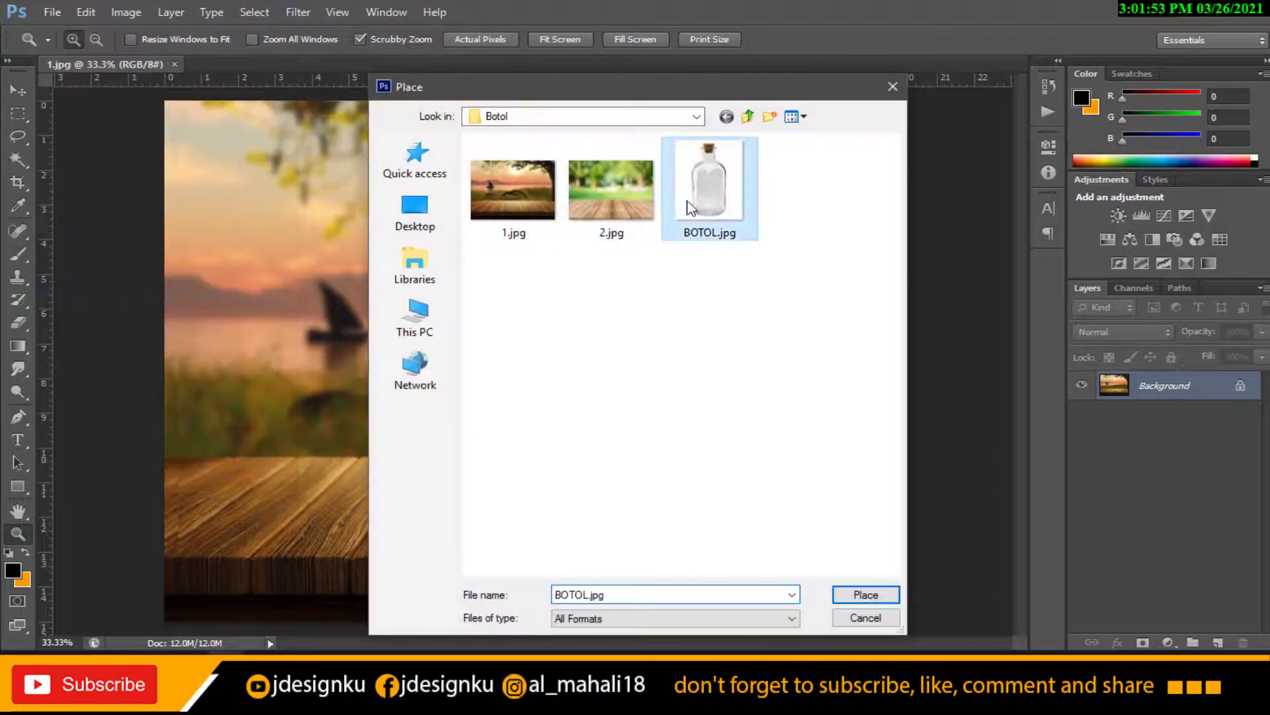
double_click(708, 186)
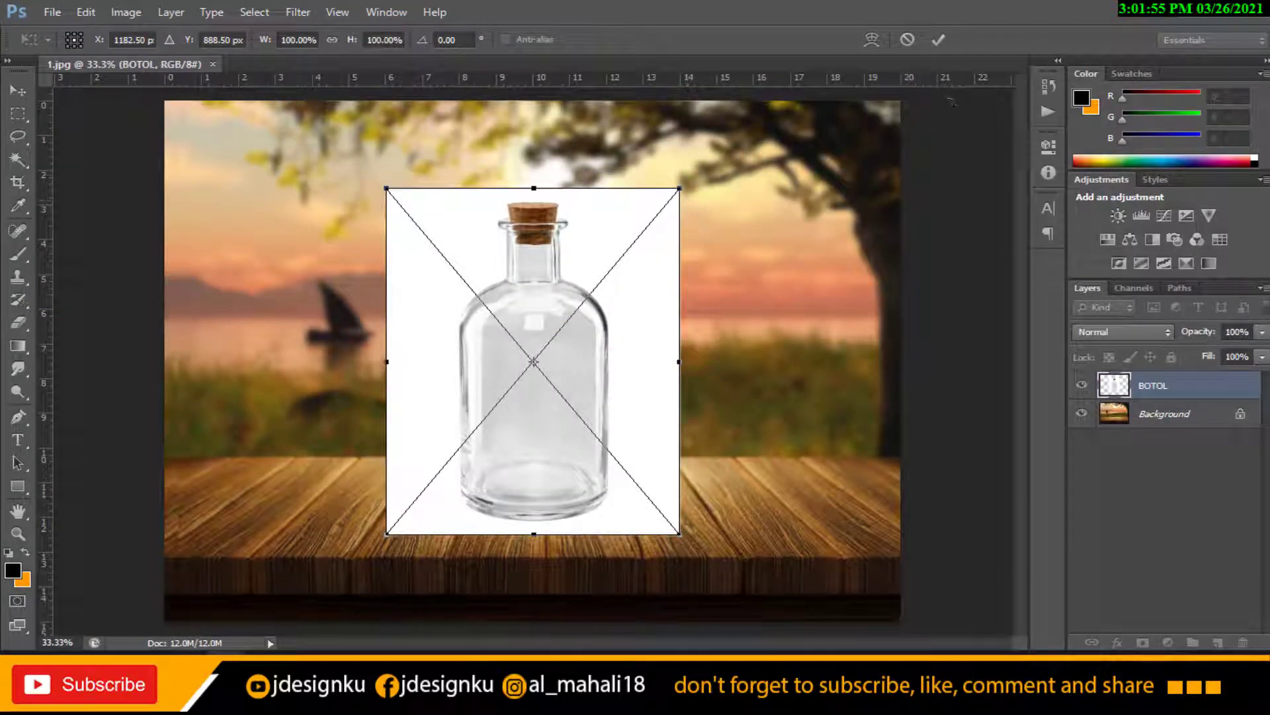
left_click(940, 41)
key("z")
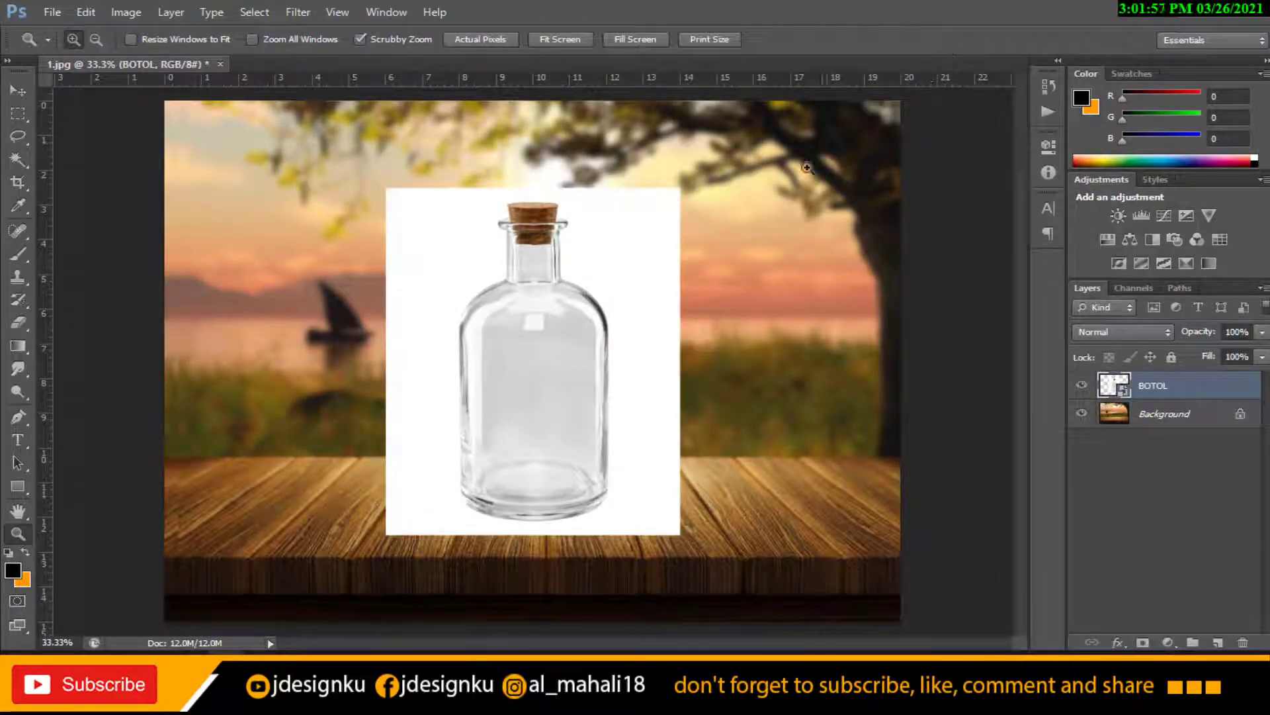
Step: Centre the bottle layer horizontally on the canvas and clear the selection
key("v")
left_click_drag(590, 227, 593, 234)
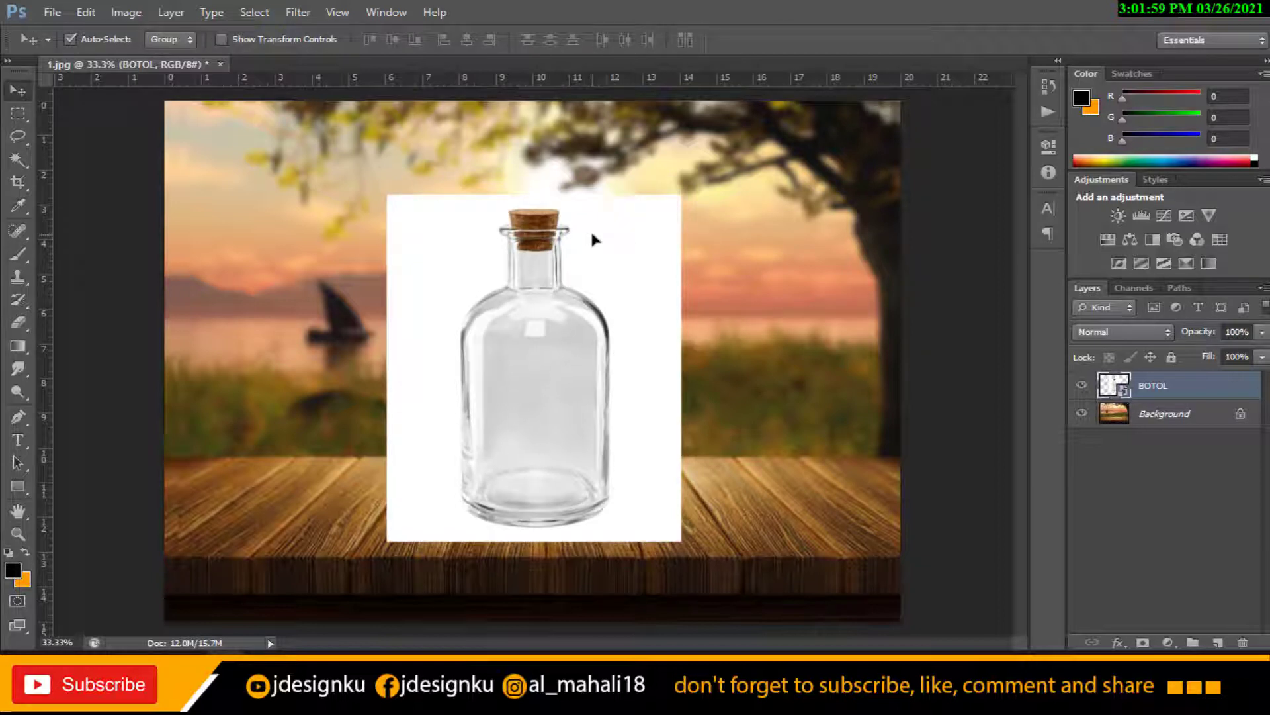
key("ctrl+a")
left_click(465, 38)
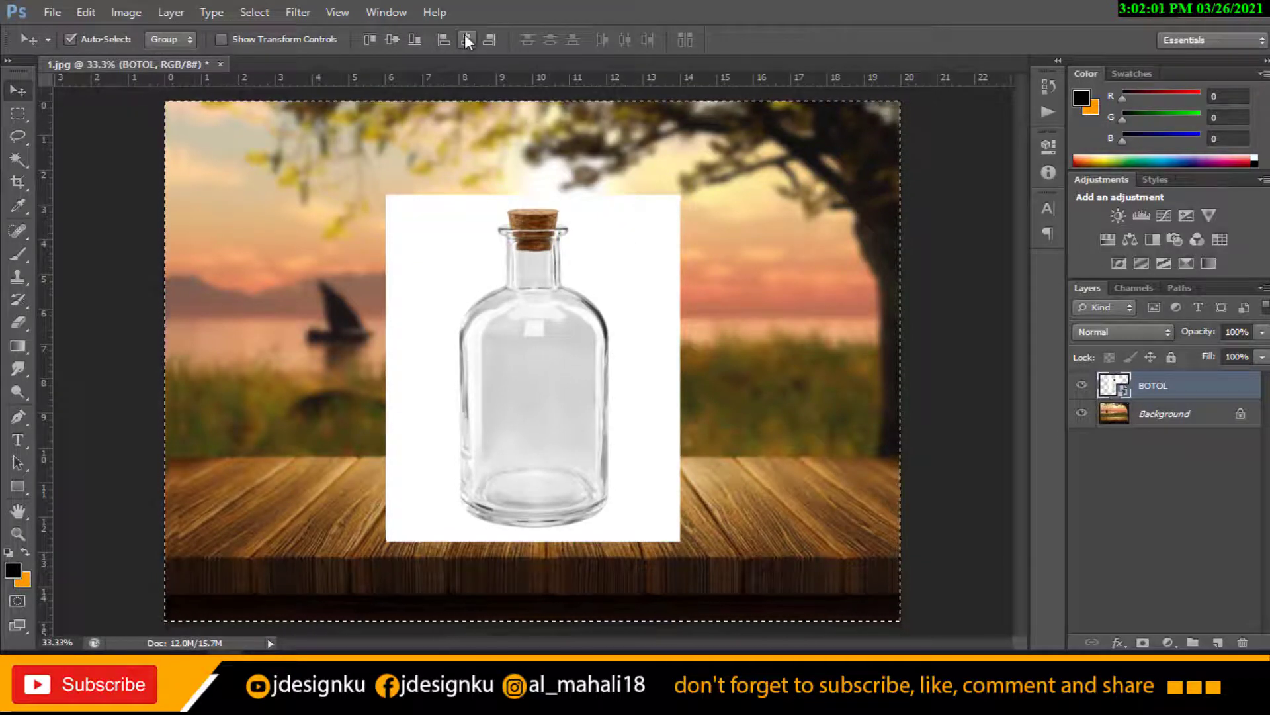
key("ctrl+d")
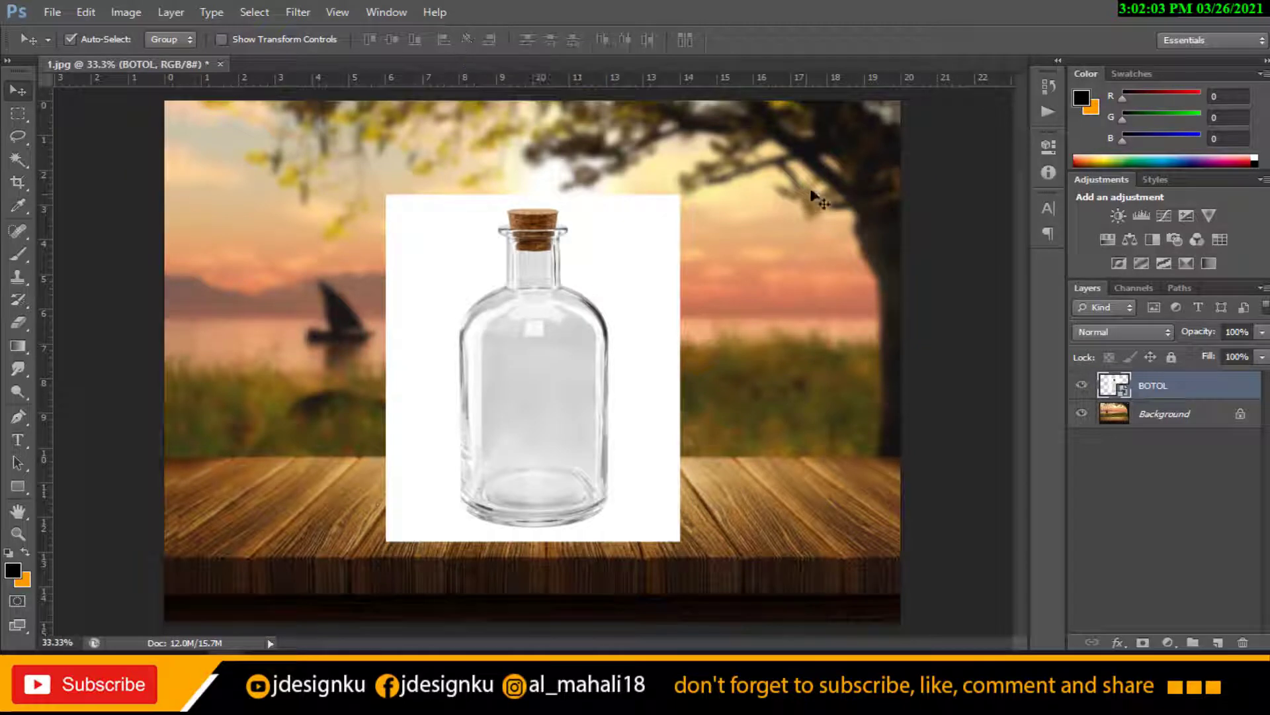
Step: Set the bottle layer to Multiply, duplicate it, and rename the copy BOTOL 2
left_click(1134, 331)
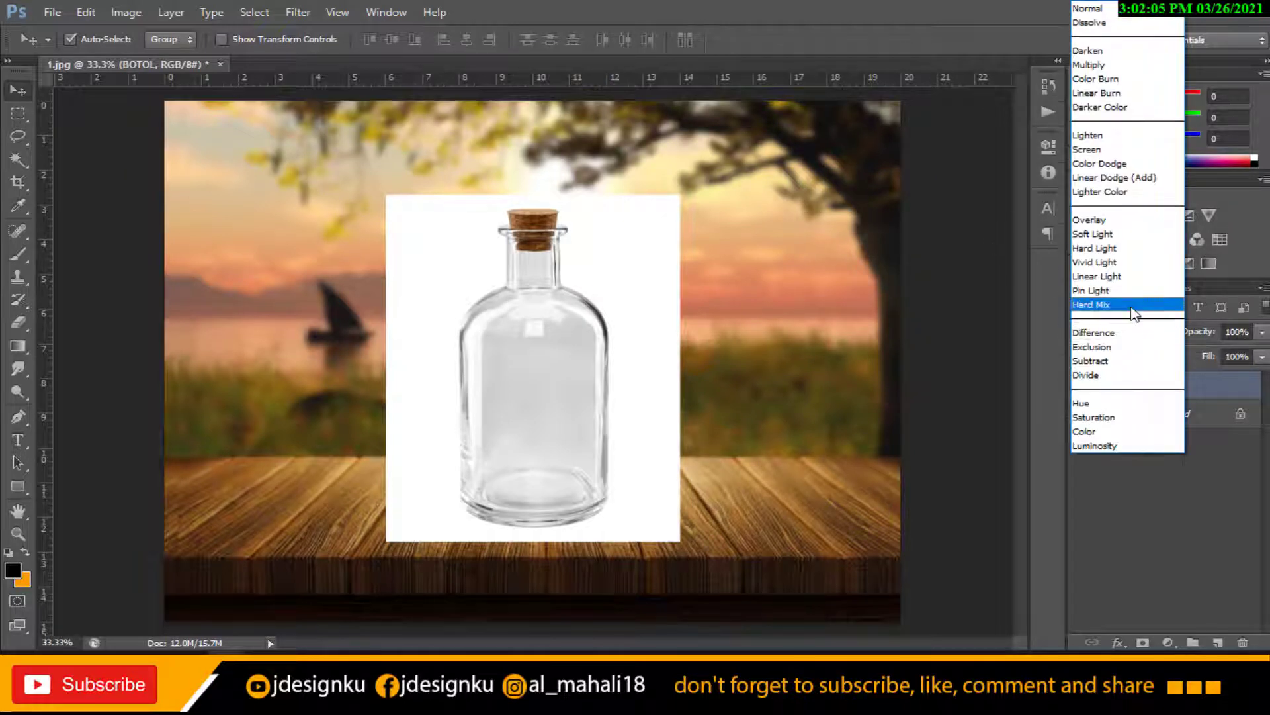
left_click(1110, 68)
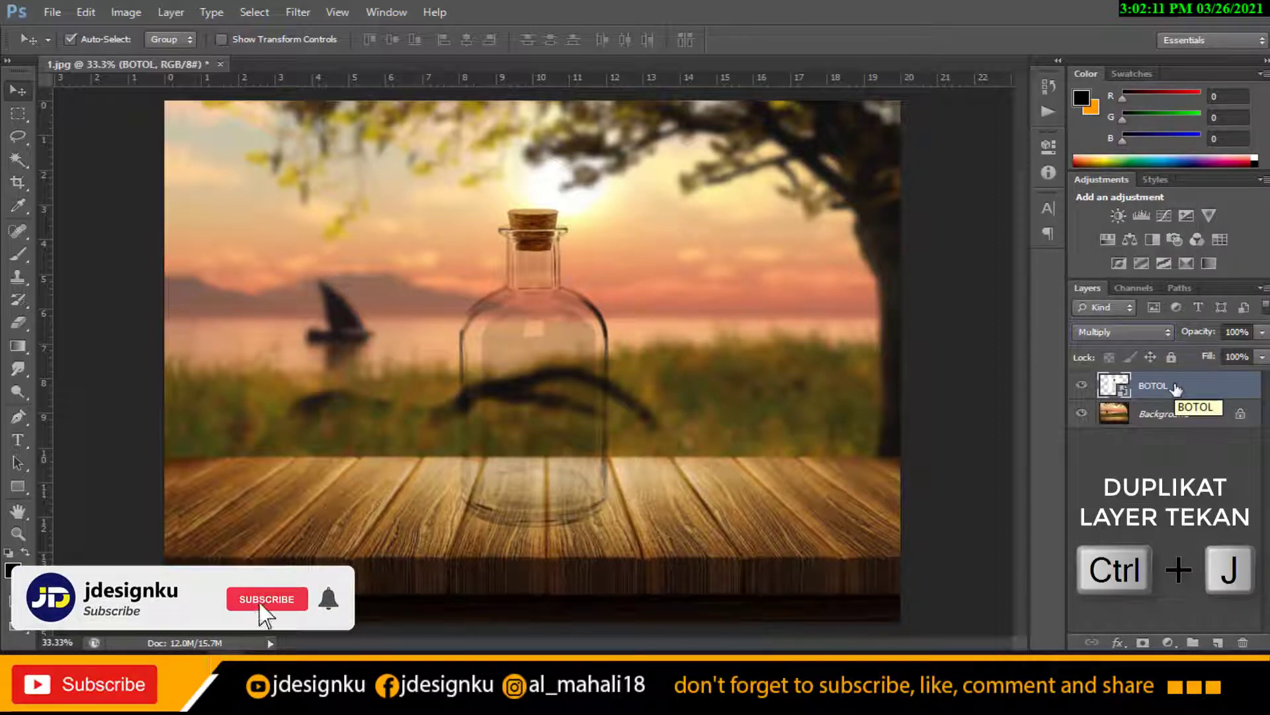
key("ctrl+j")
key("ctrl+j")
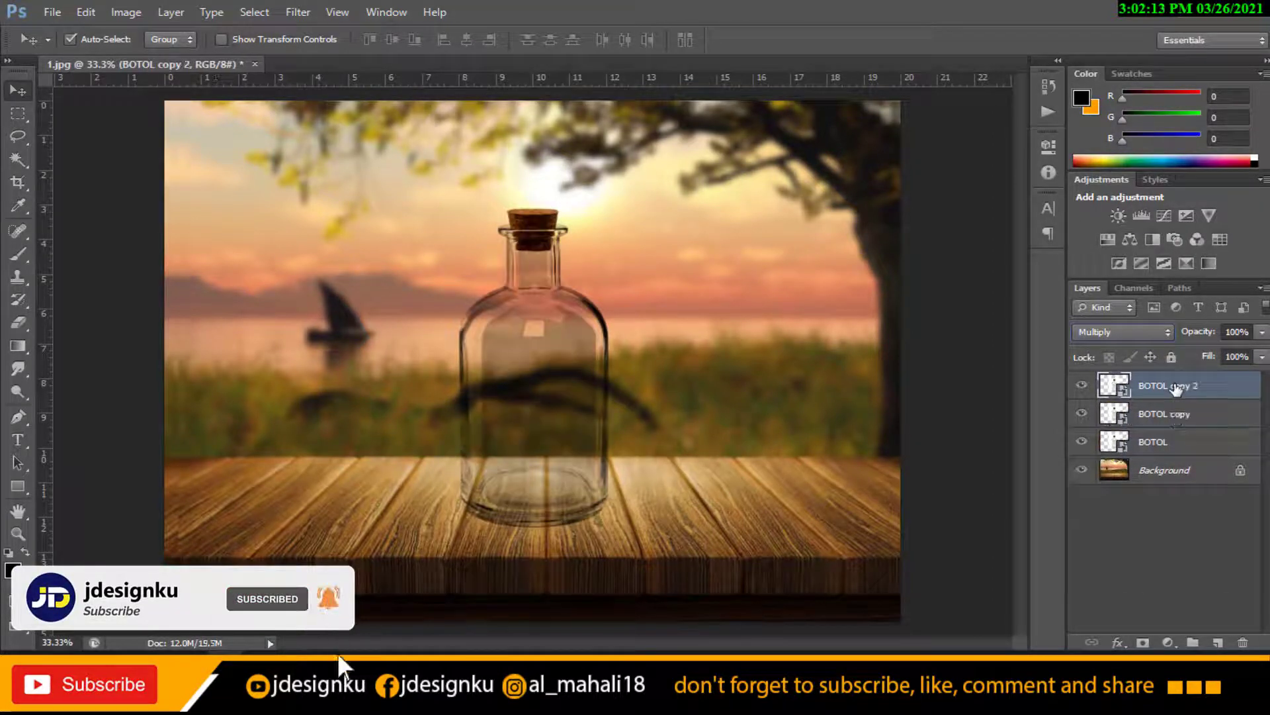
double_click(1162, 413)
left_click_drag(1202, 413, 1177, 415)
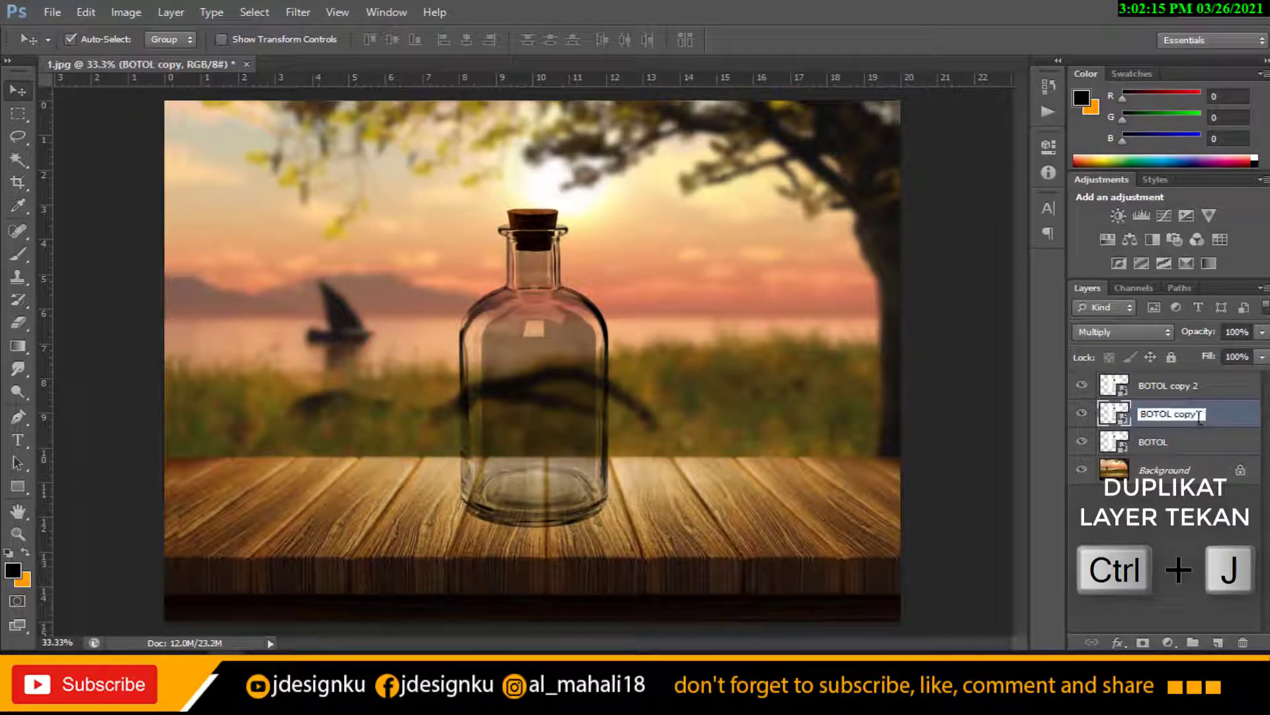
type("2")
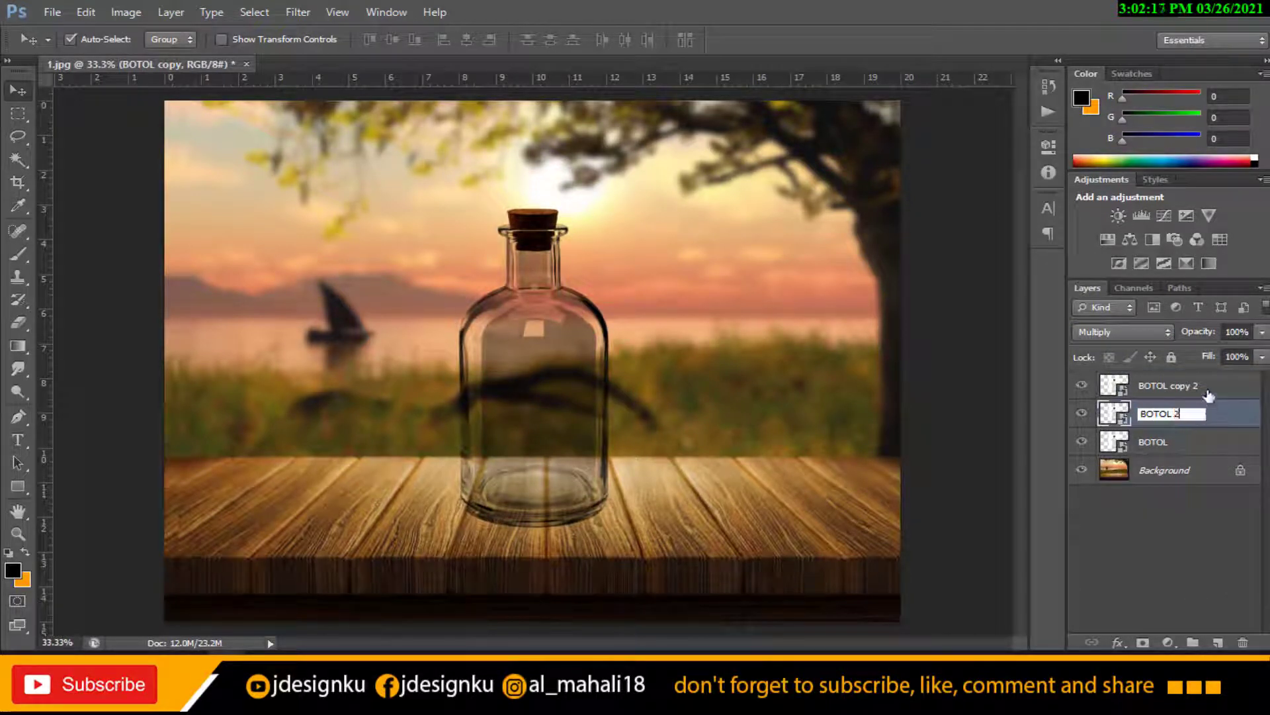
Step: Rename the top copy BOTOL 3 and the original bottle layer BOTOL 1
double_click(1200, 387)
left_click_drag(1203, 386, 1175, 386)
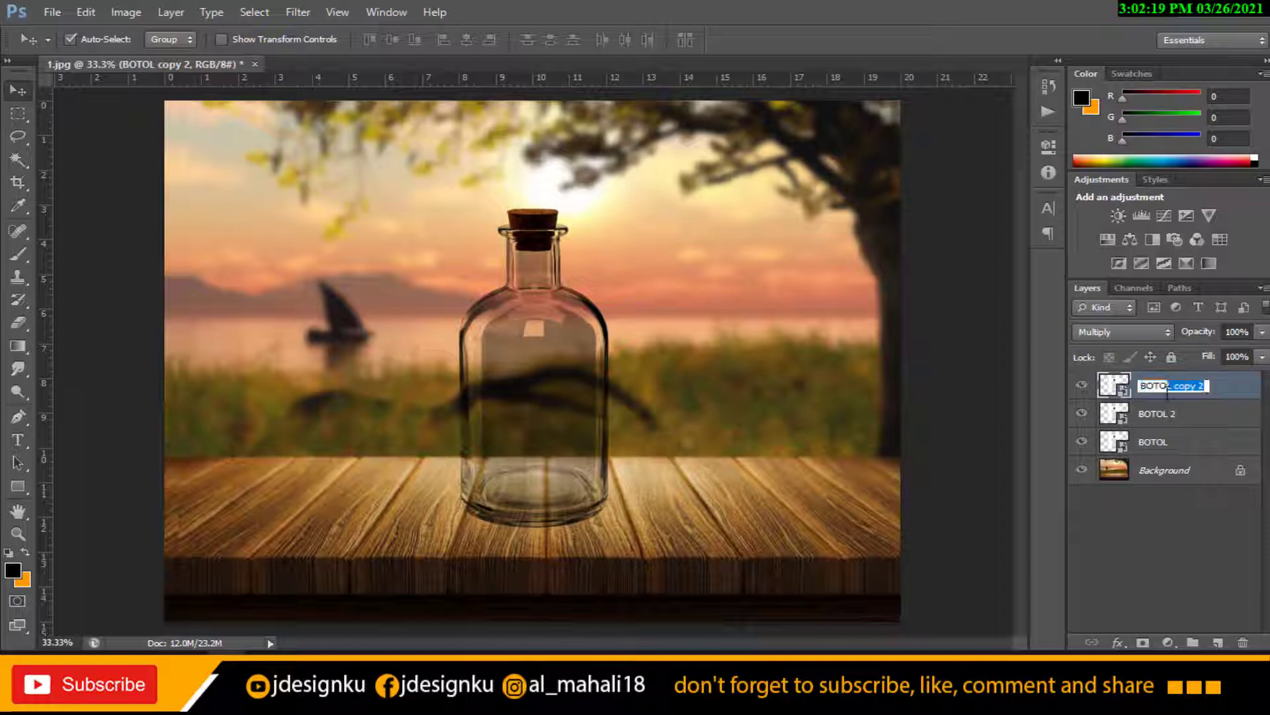
type("3")
left_click(1178, 442)
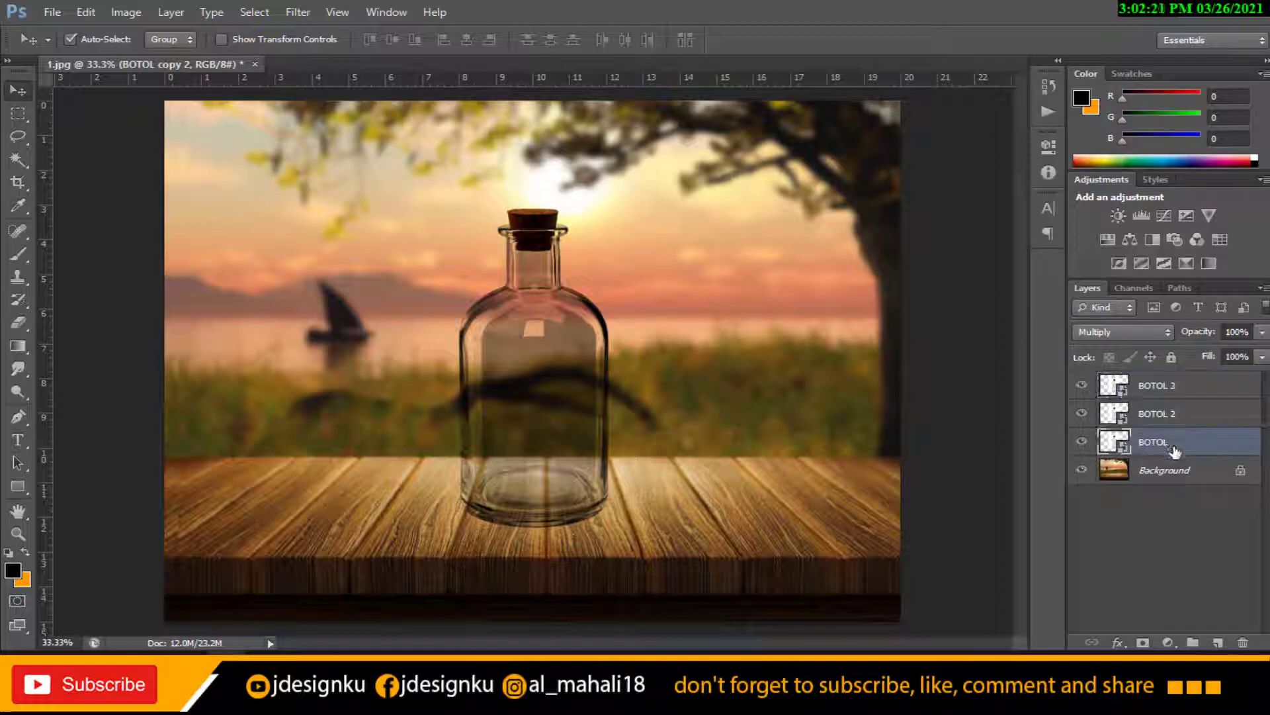
double_click(1174, 442)
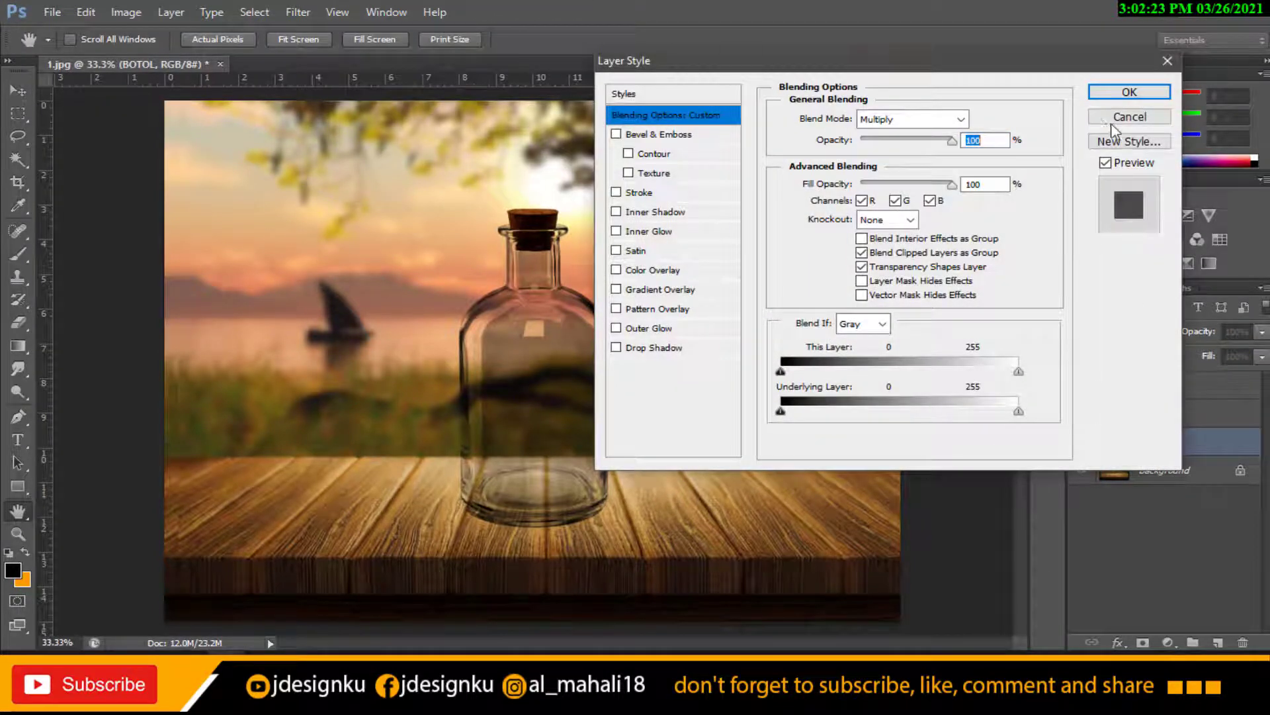
left_click(1129, 92)
double_click(1152, 442)
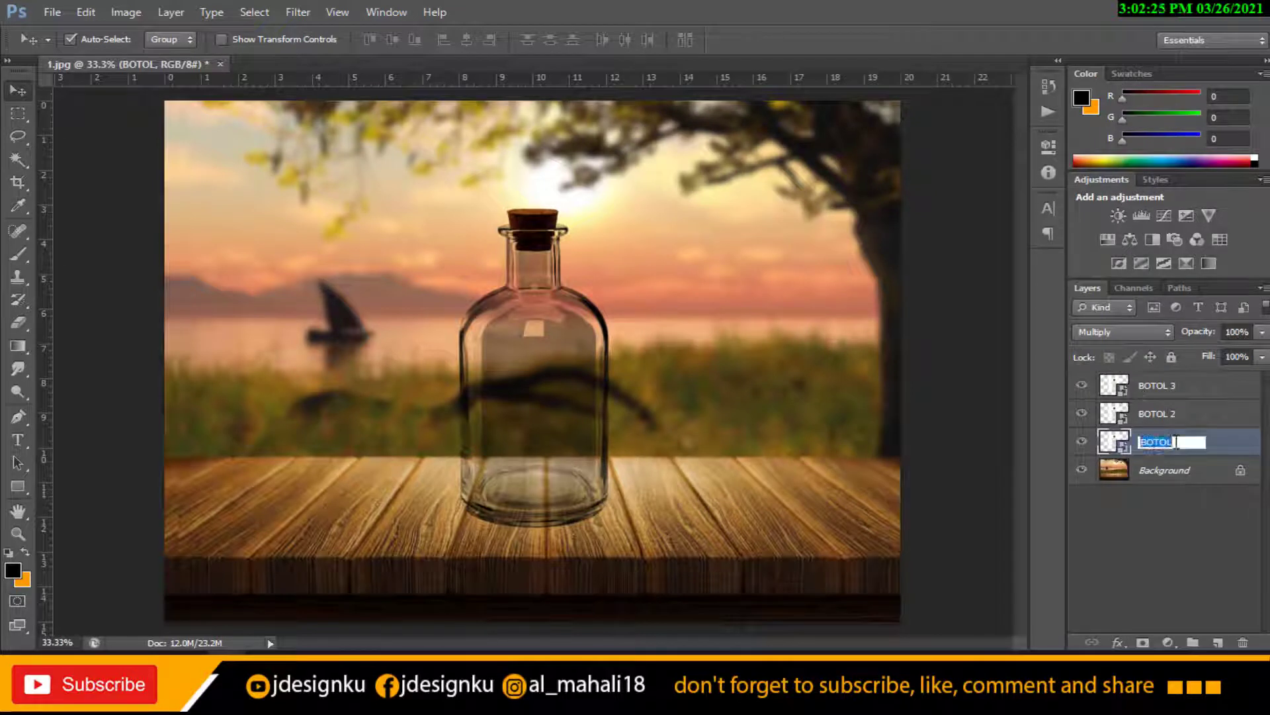
left_click(1203, 442)
type("1")
left_click(1187, 518)
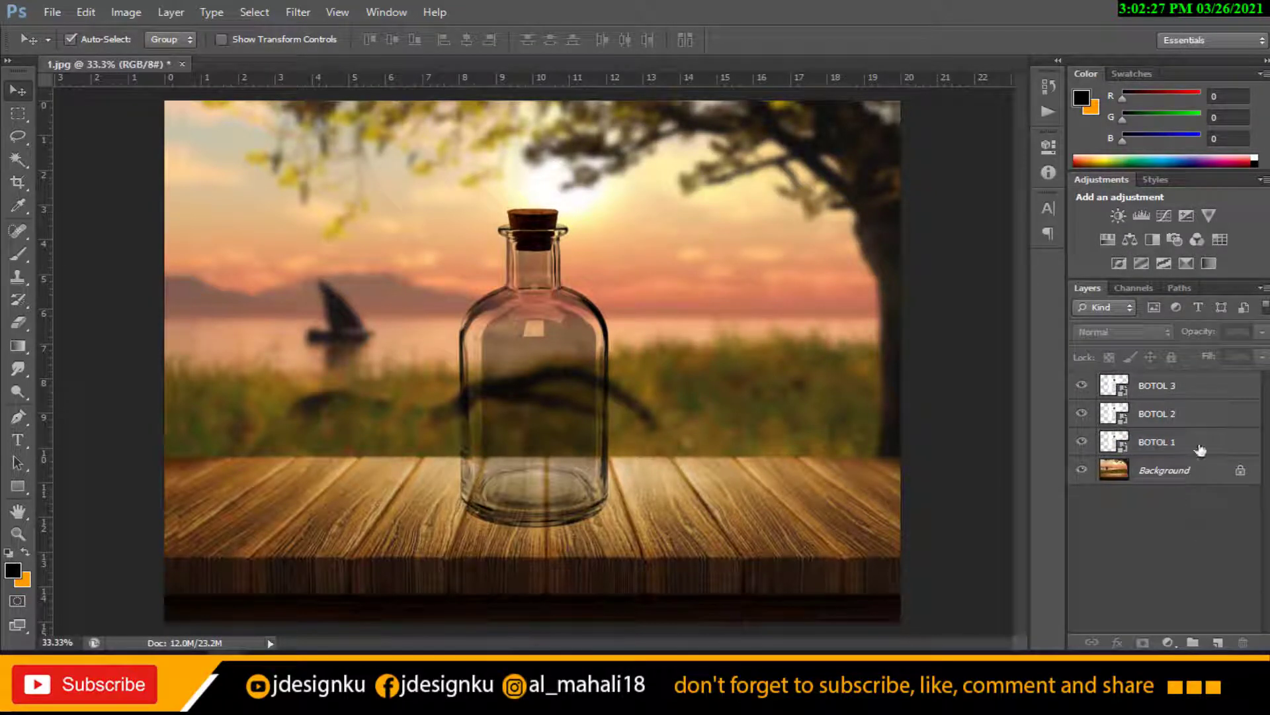
Step: Select the BOTOL 3 layer at the top of the stack
left_click(1200, 448)
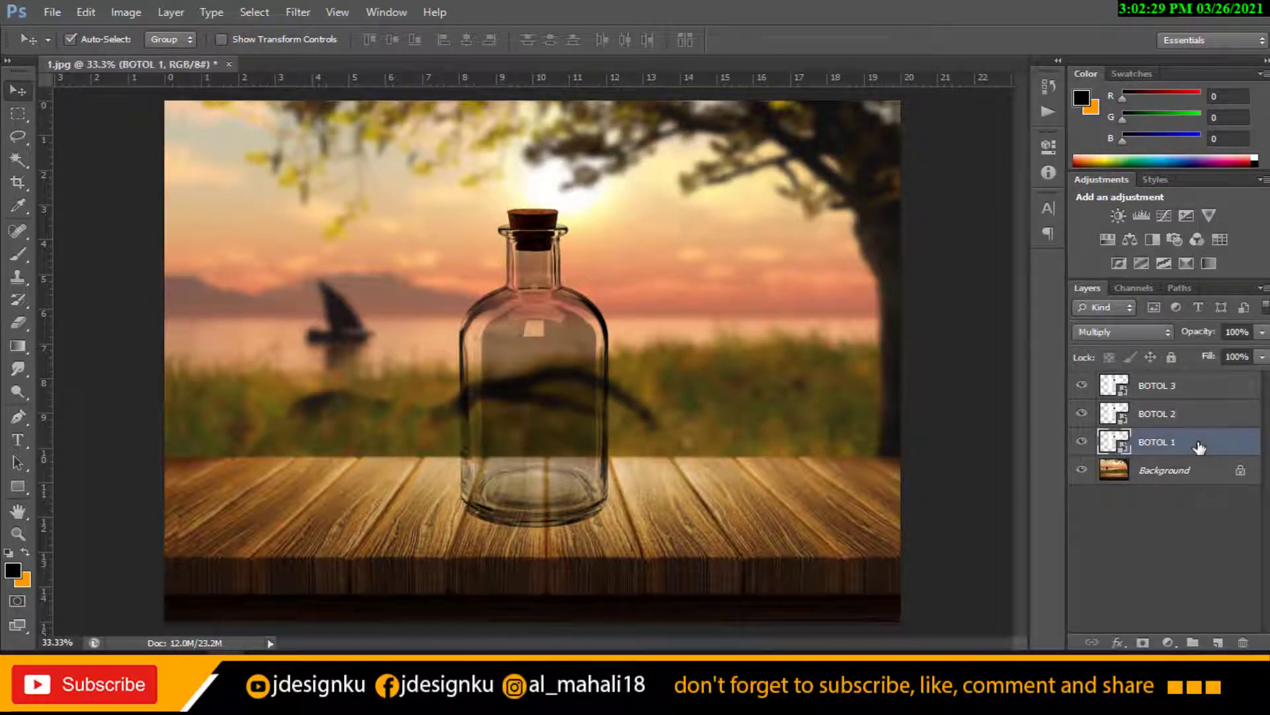
left_click(1204, 414)
left_click(1206, 391)
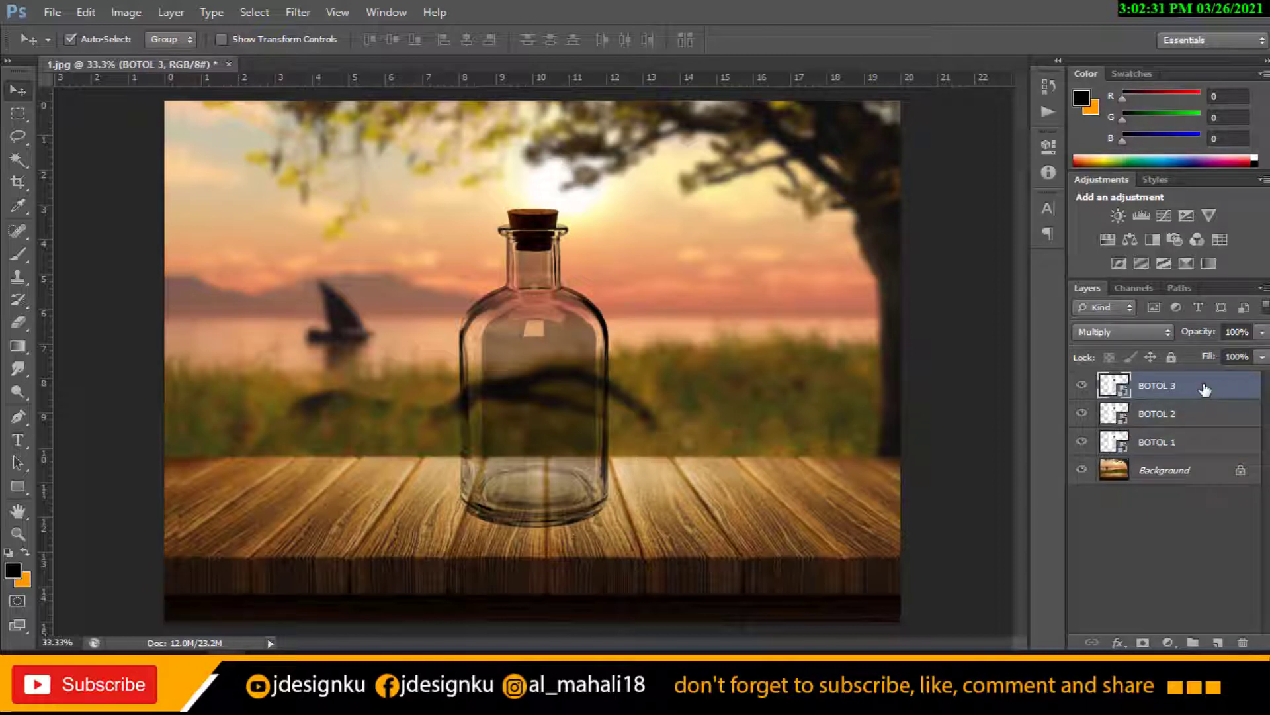
left_click(1125, 331)
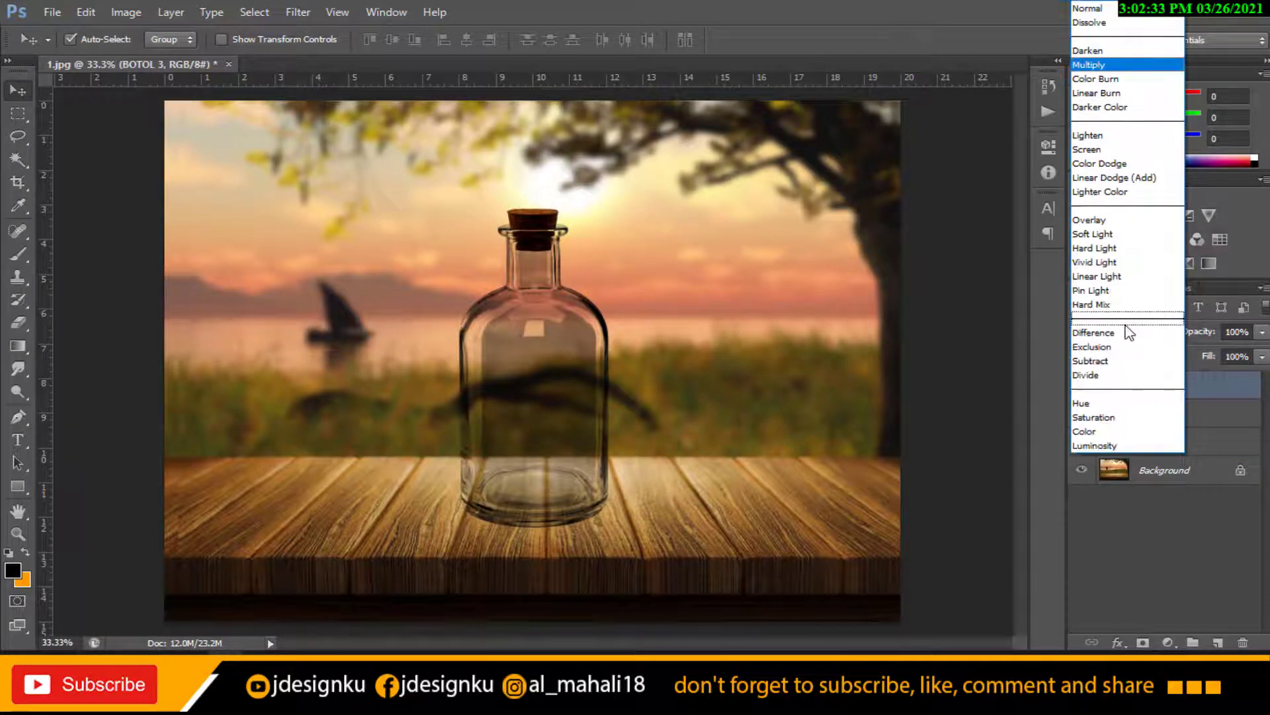
Step: Set BOTOL 3 to Screen and split its This Layer black slider to 180/255
left_click(1125, 149)
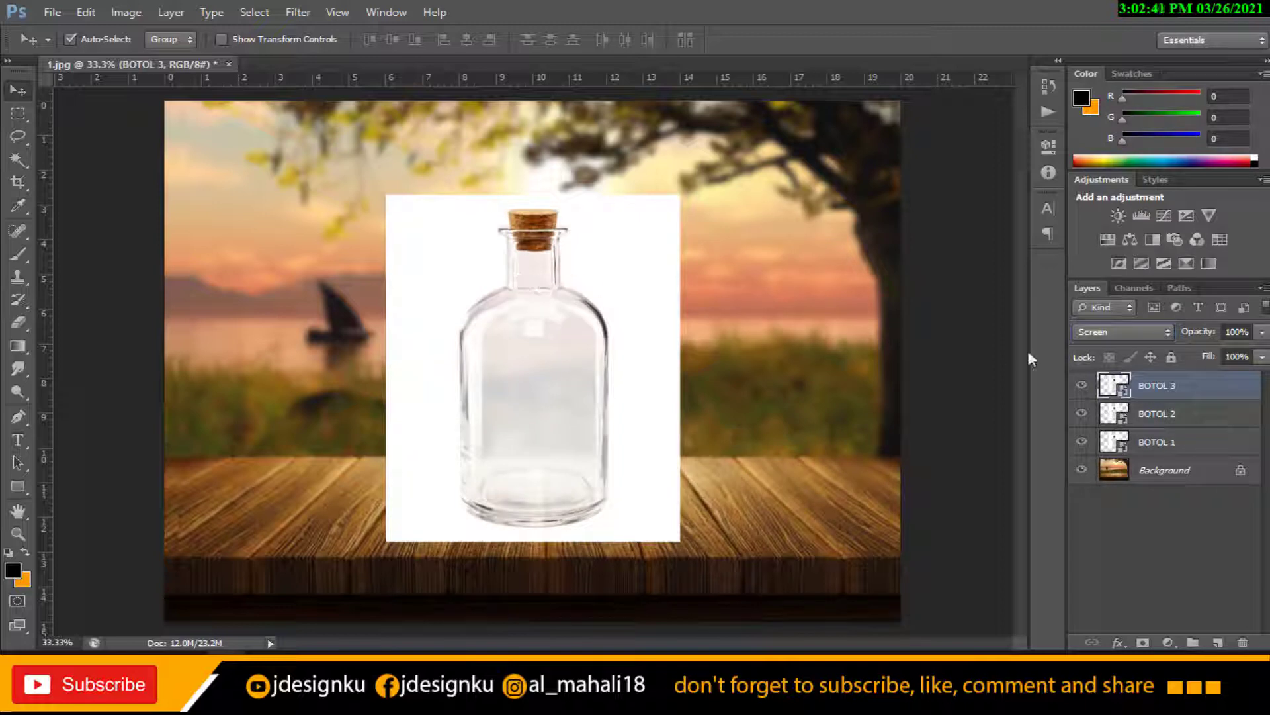
right_click(1154, 393)
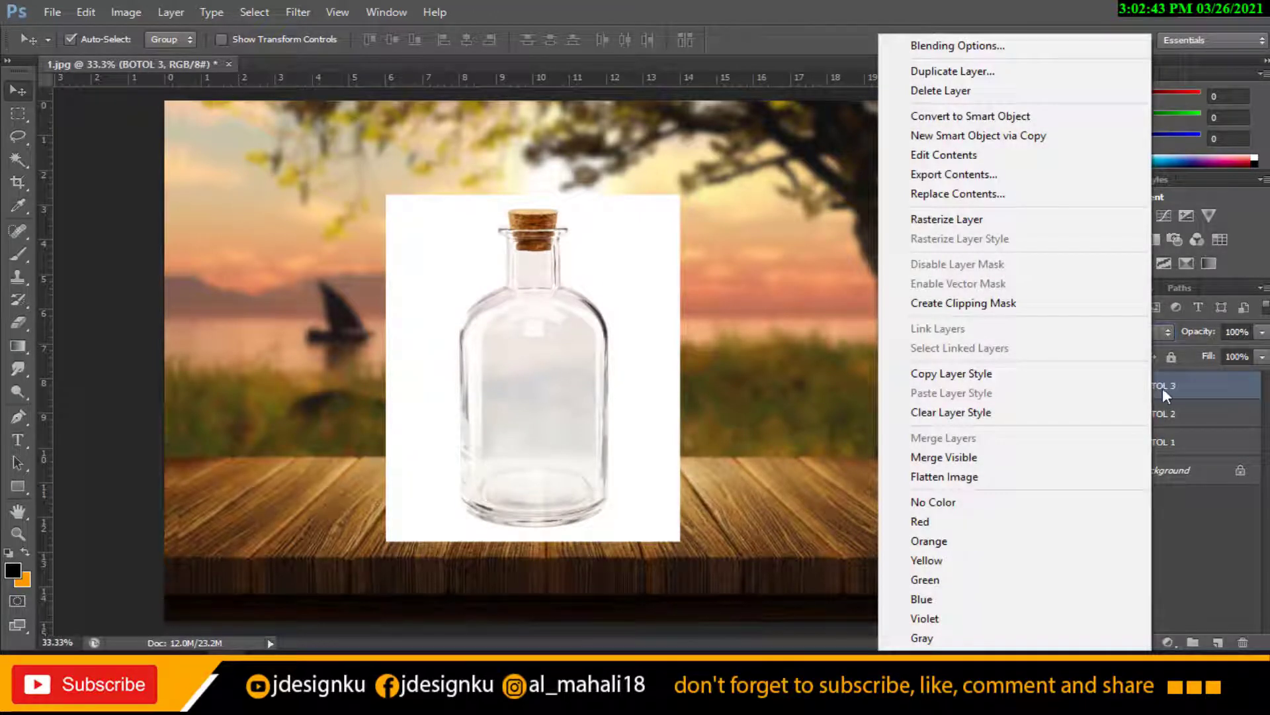
left_click(1012, 48)
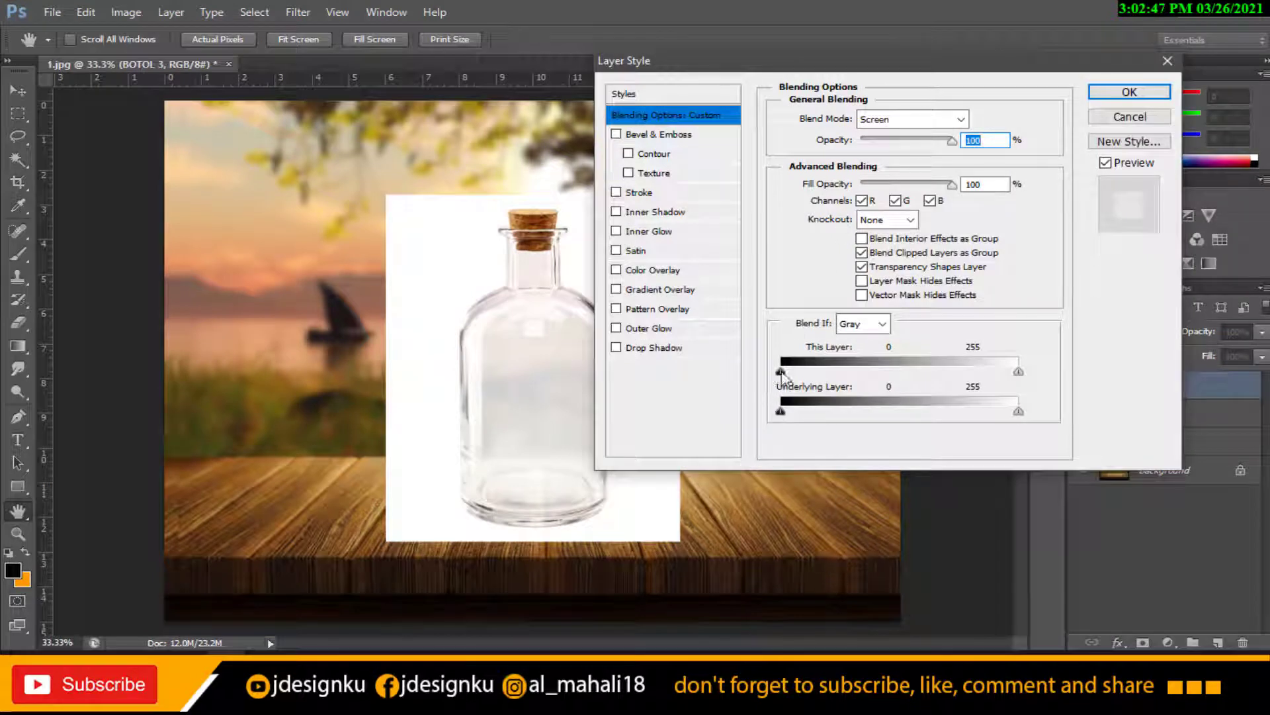
left_click_drag(781, 372, 948, 372)
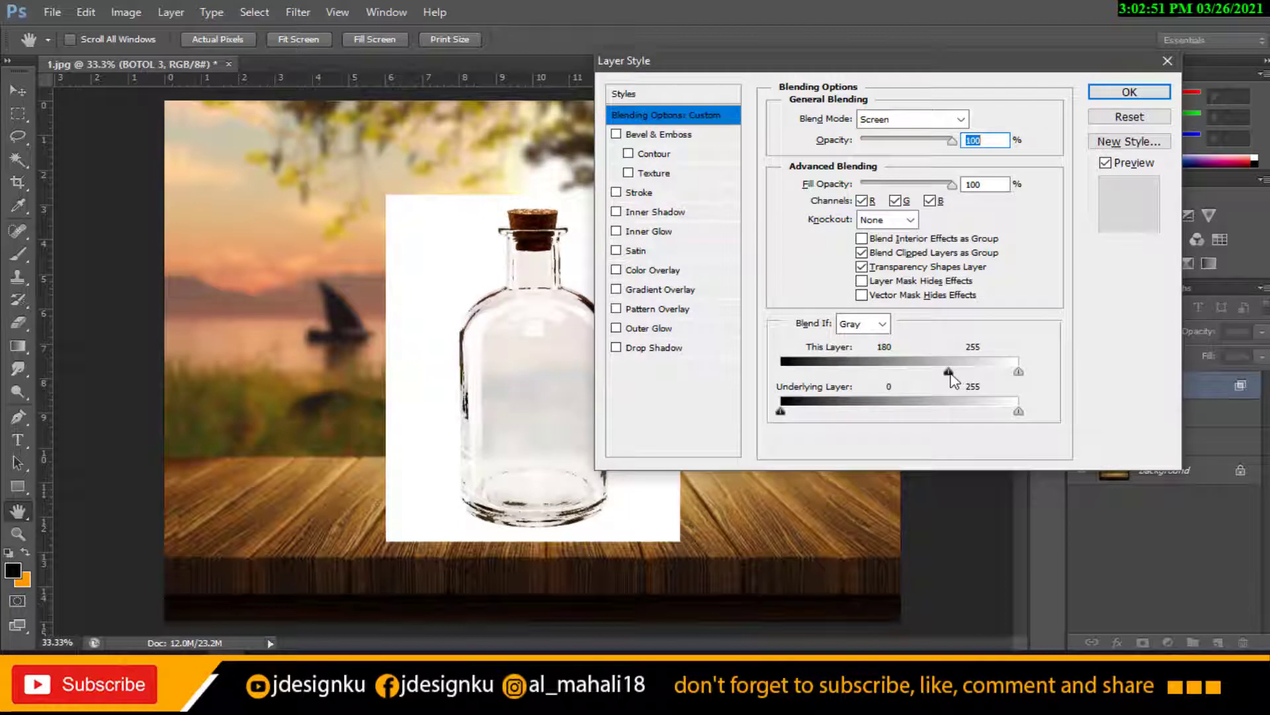
left_click(949, 372, "alt")
mouse_move(950, 371)
left_mouse_down()
mouse_move(1019, 372)
mouse_move(950, 372)
mouse_move(973, 370)
left_mouse_up()
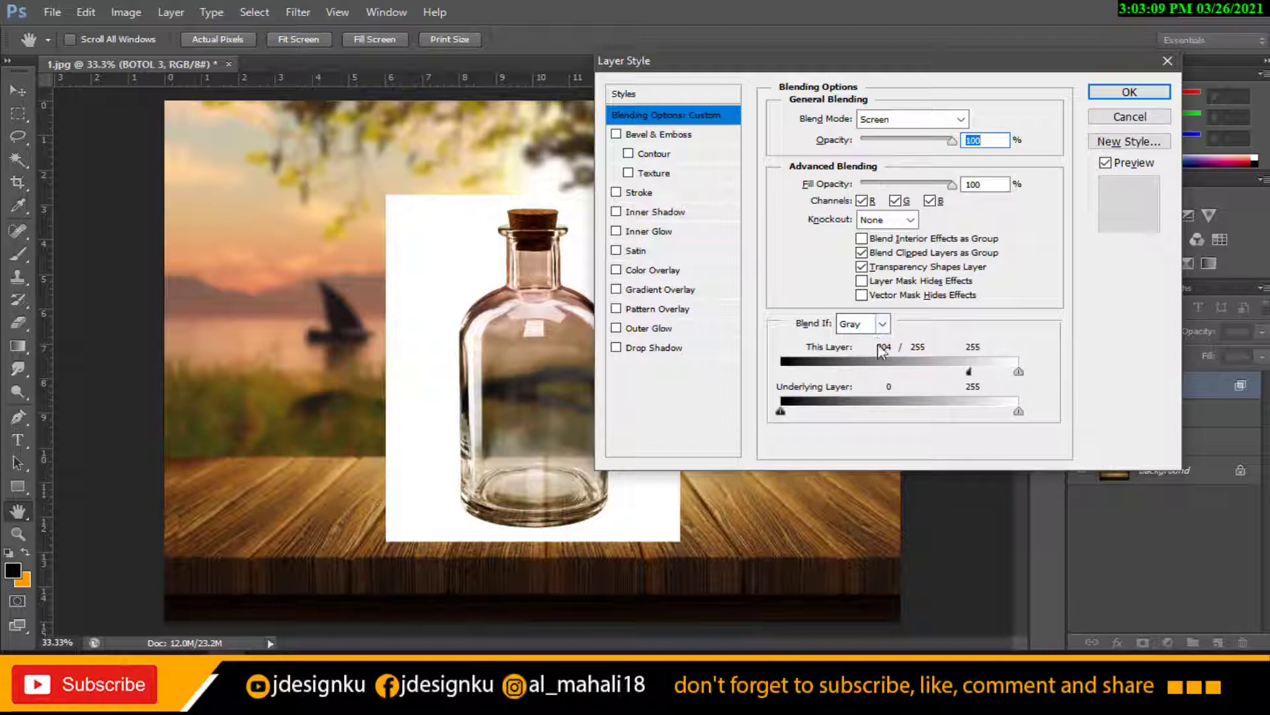
left_click(1128, 93)
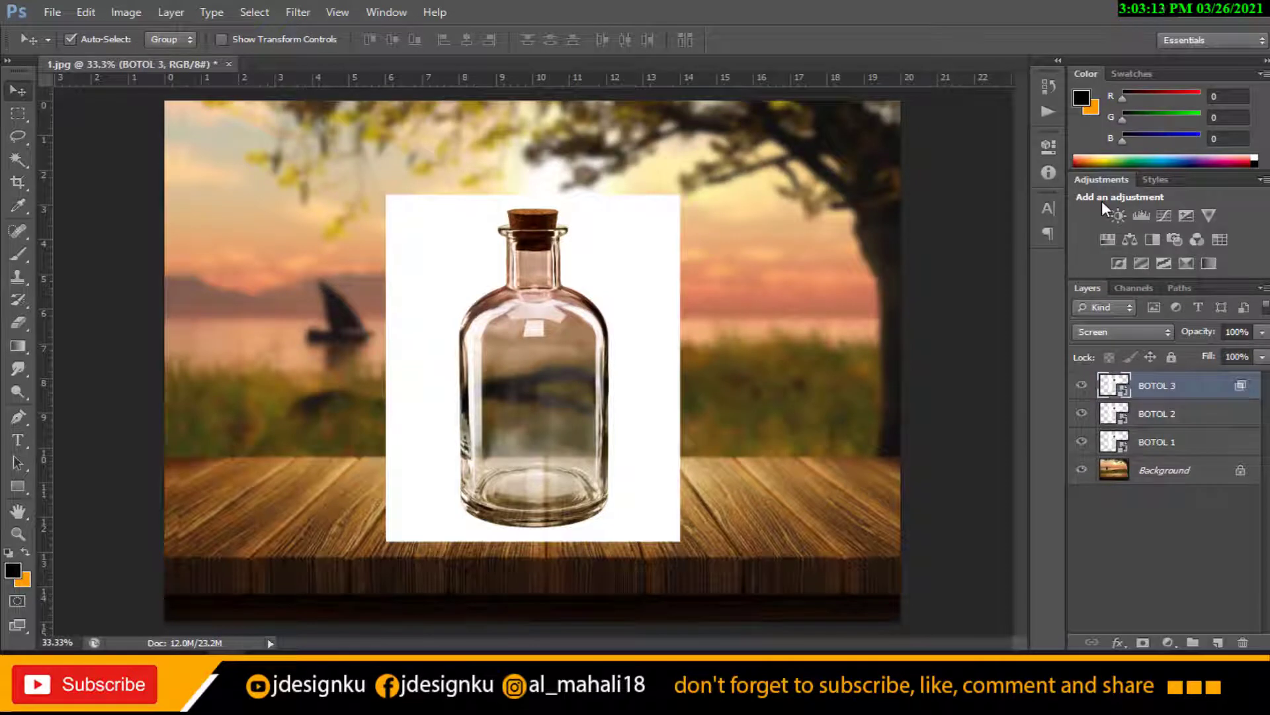
Step: Select the white background with Magic Wand at tolerance 2, then invert the selection
left_click(17, 161)
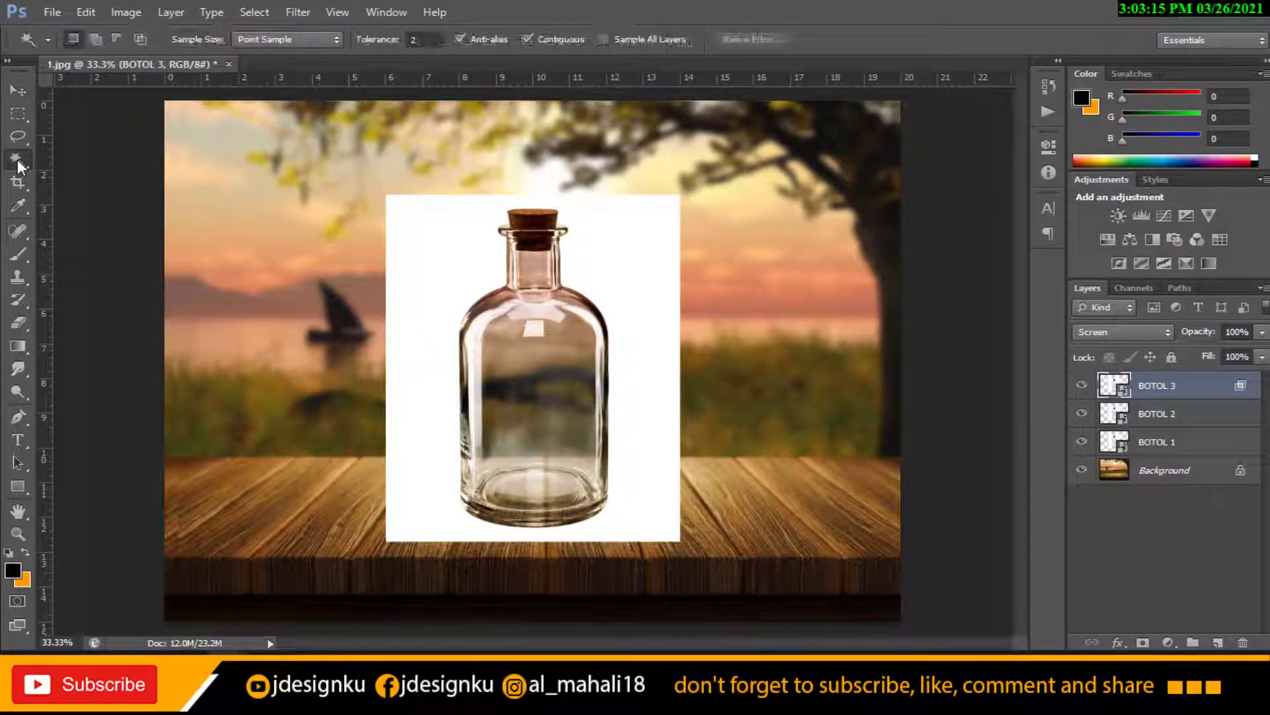
right_click(17, 160)
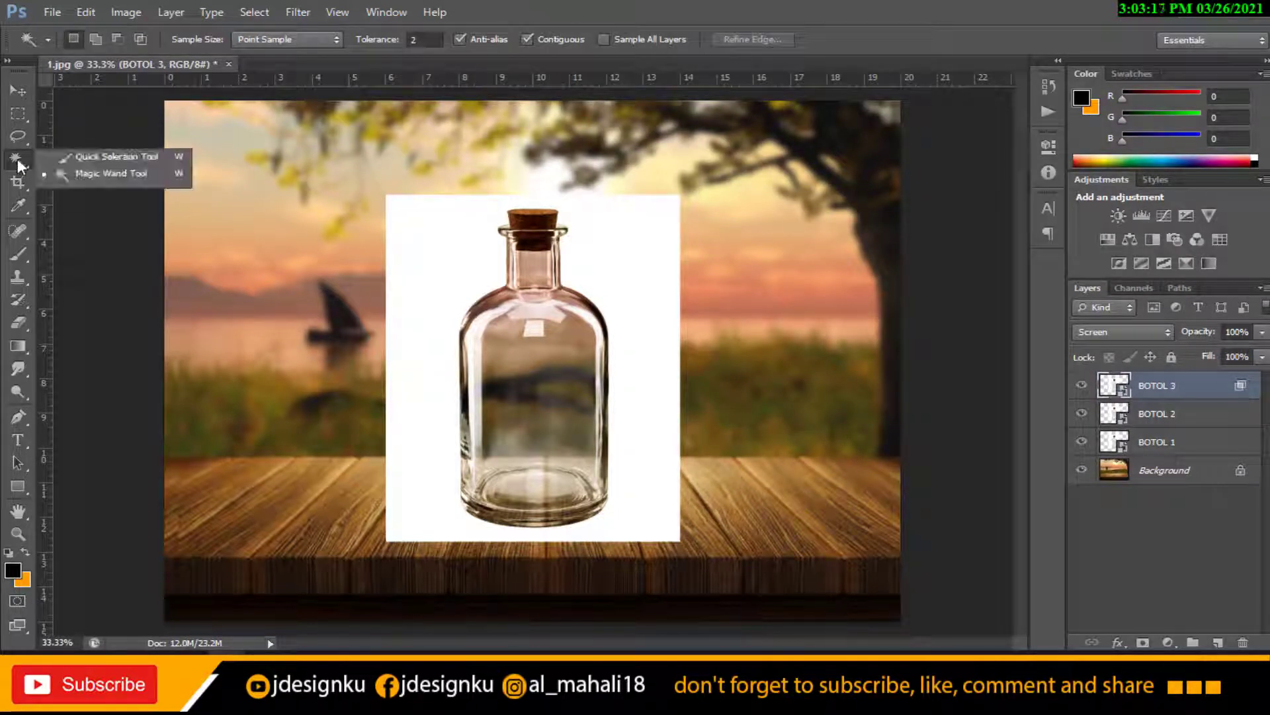
left_click(98, 171)
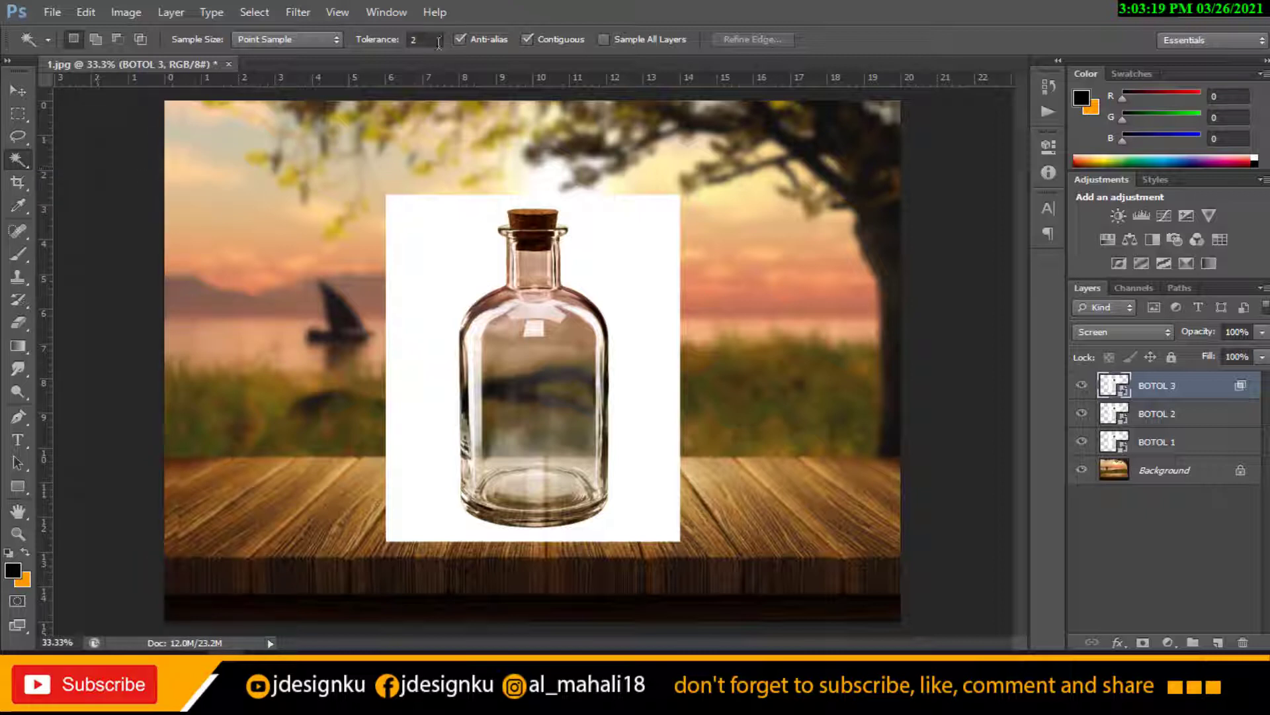
left_click(429, 39)
type("2")
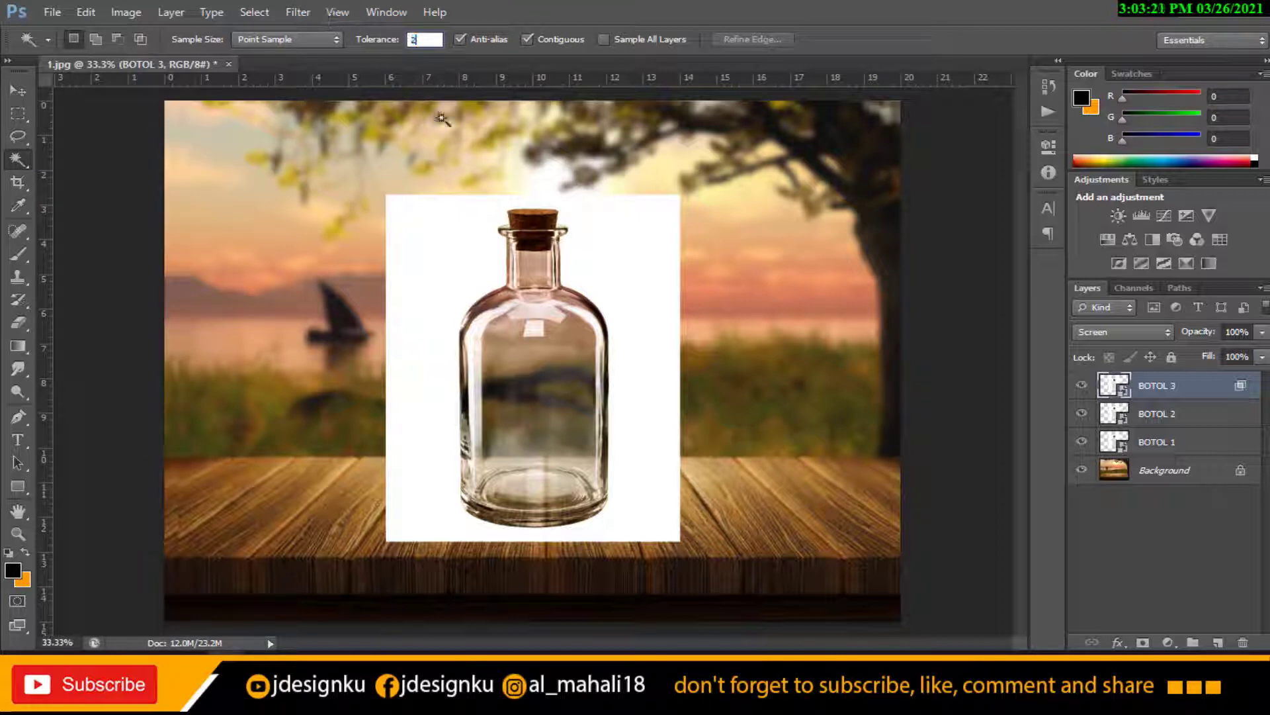
left_click(443, 248)
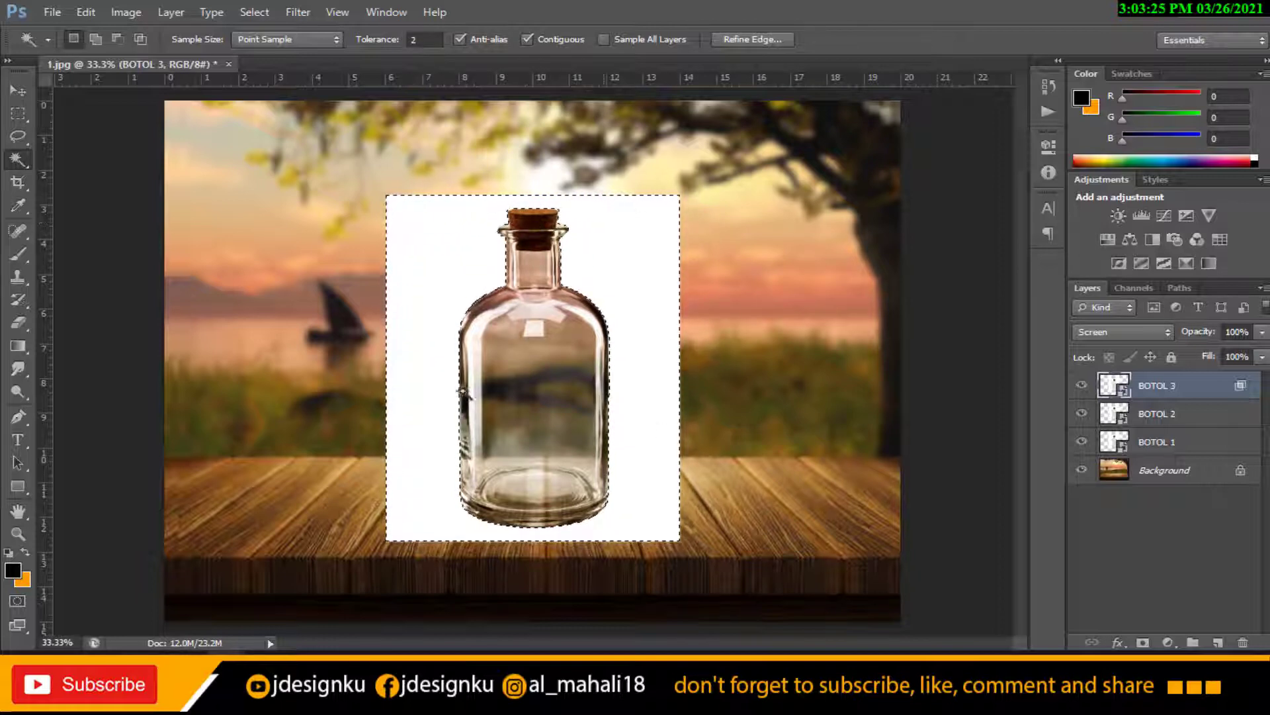
left_click(254, 12)
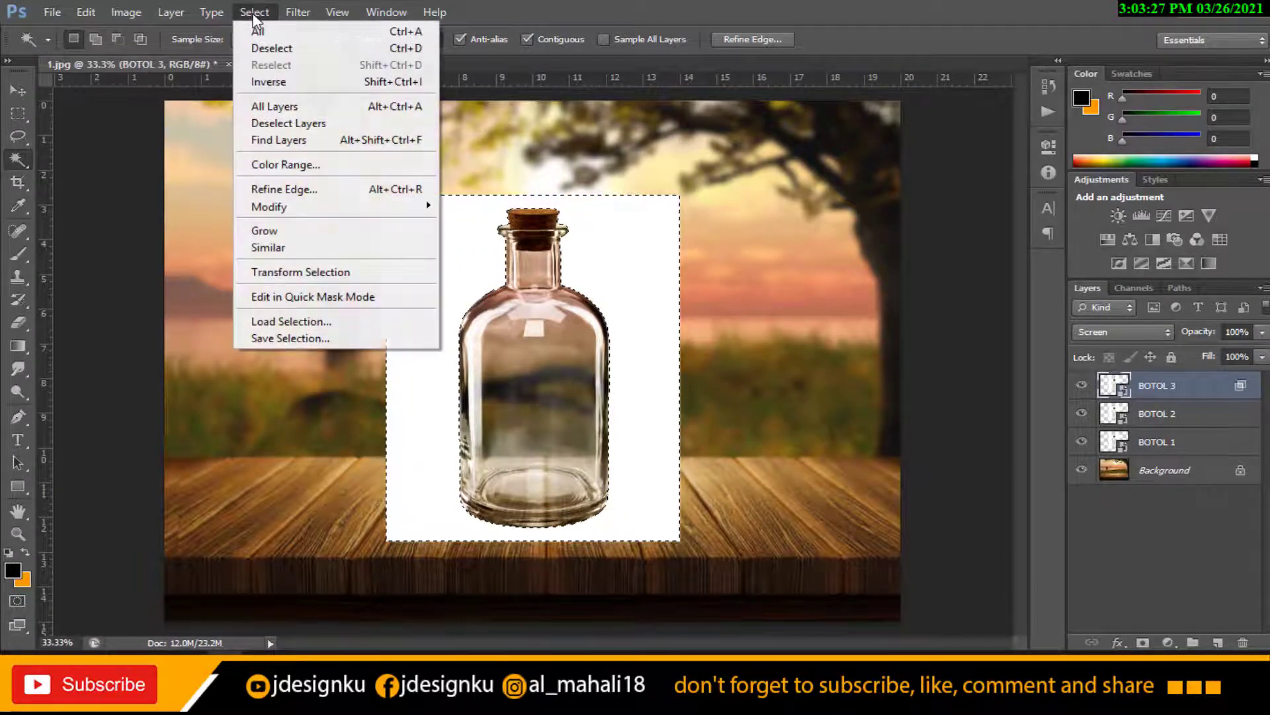
left_click(278, 81)
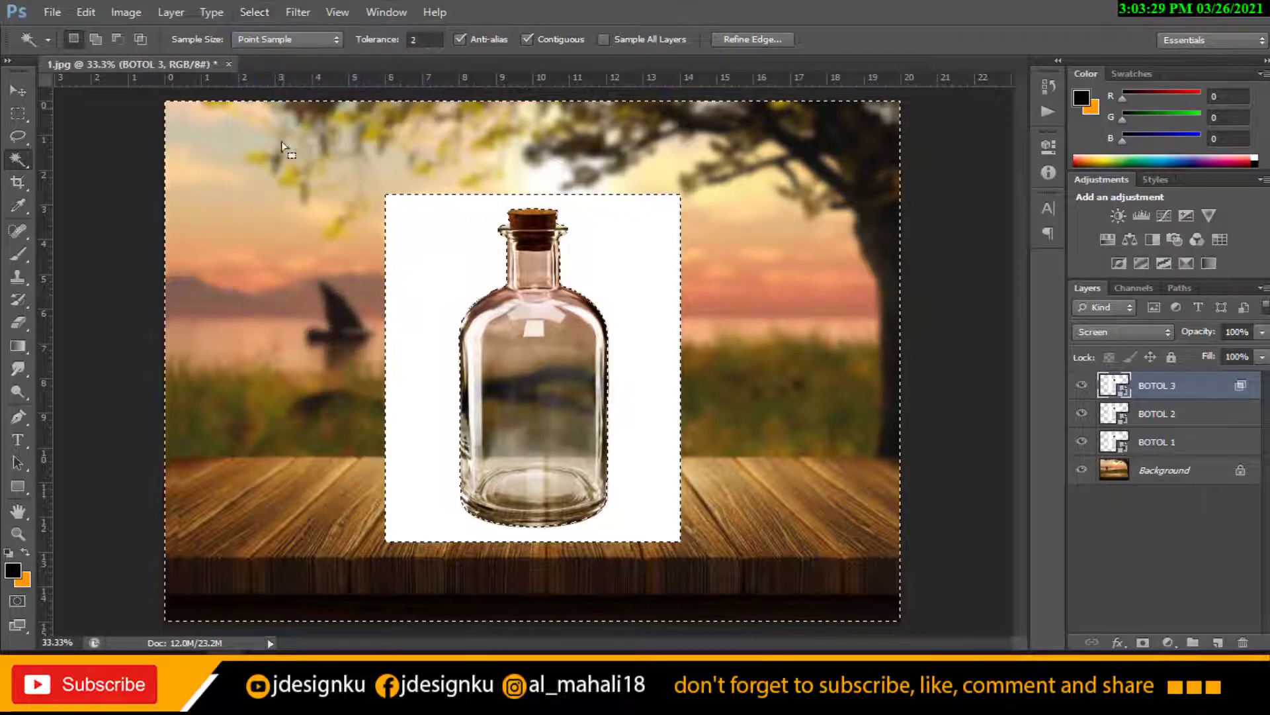
Step: Add a layer mask to BOTOL 3 and touch it up with a black brush
left_click(1142, 640)
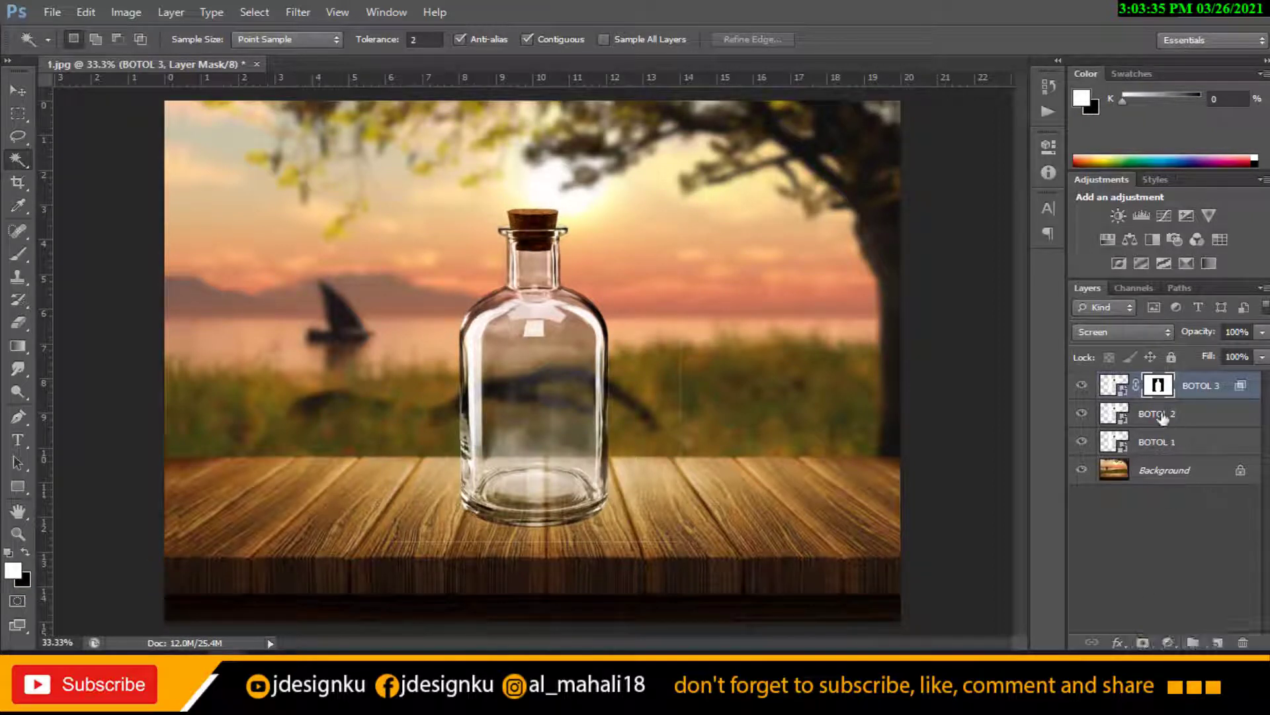
left_click(1116, 386)
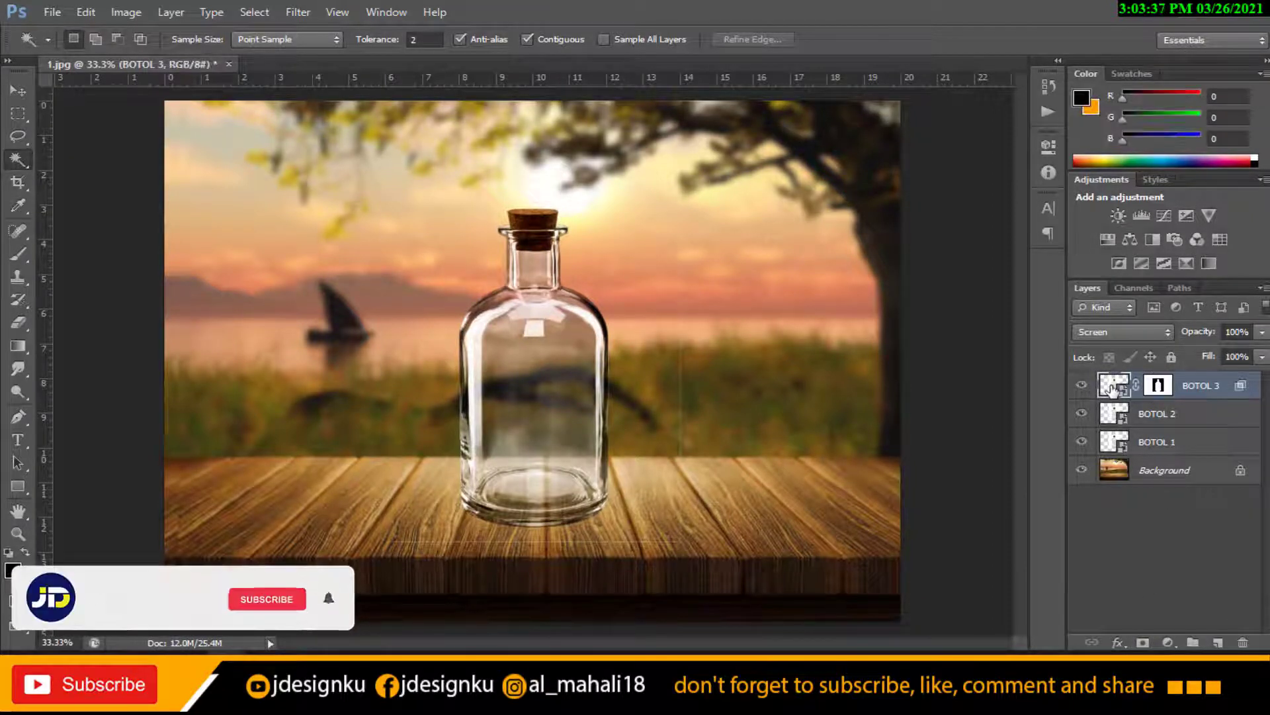
left_click(1155, 384)
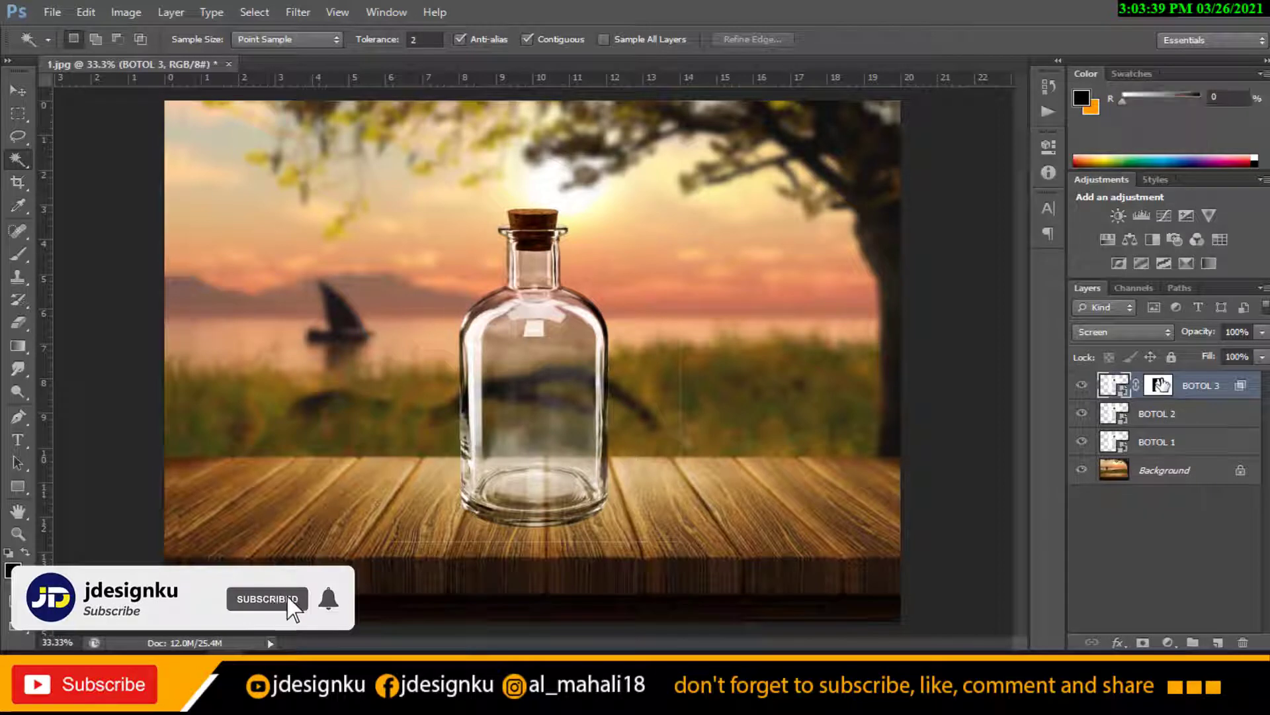
left_click(27, 252)
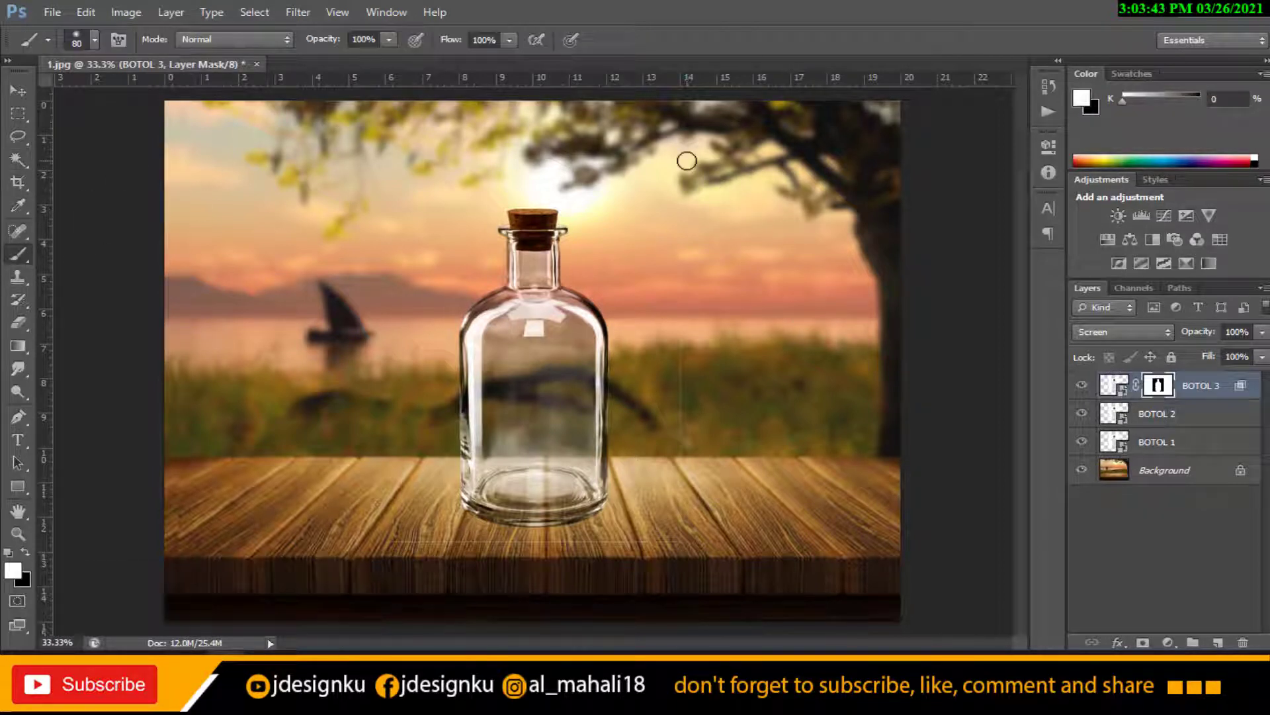
key("x")
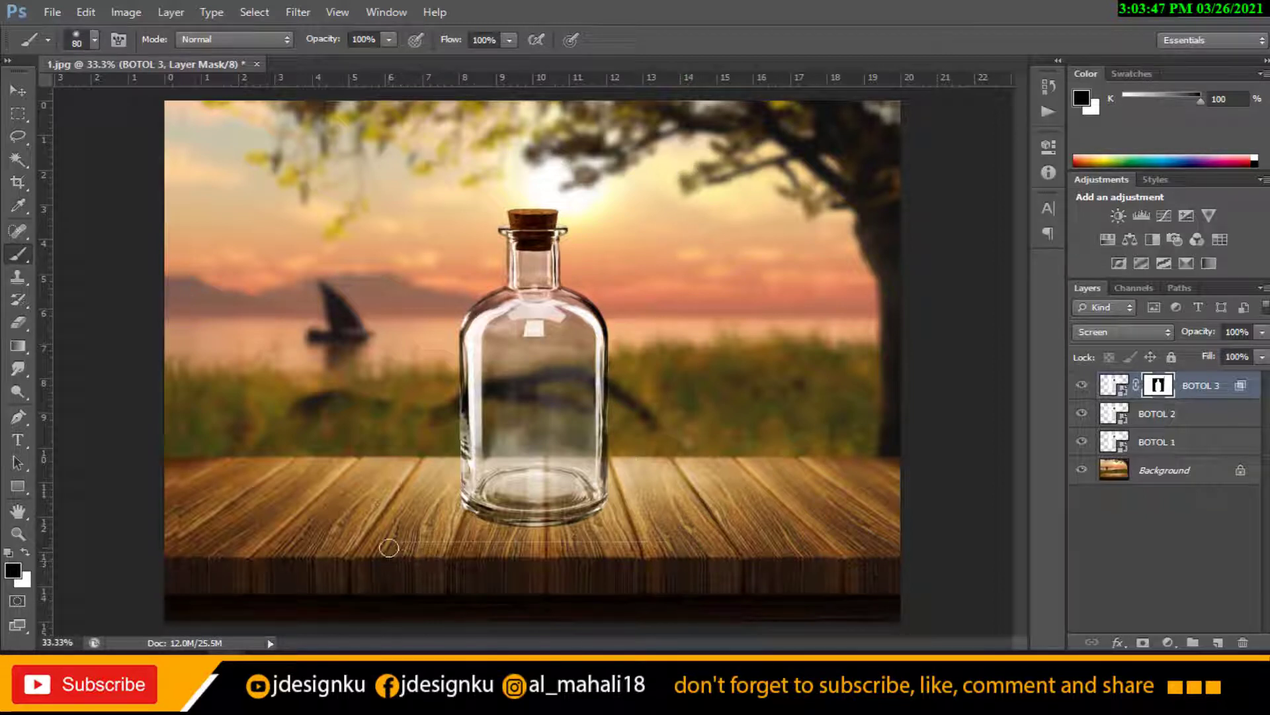
key("v")
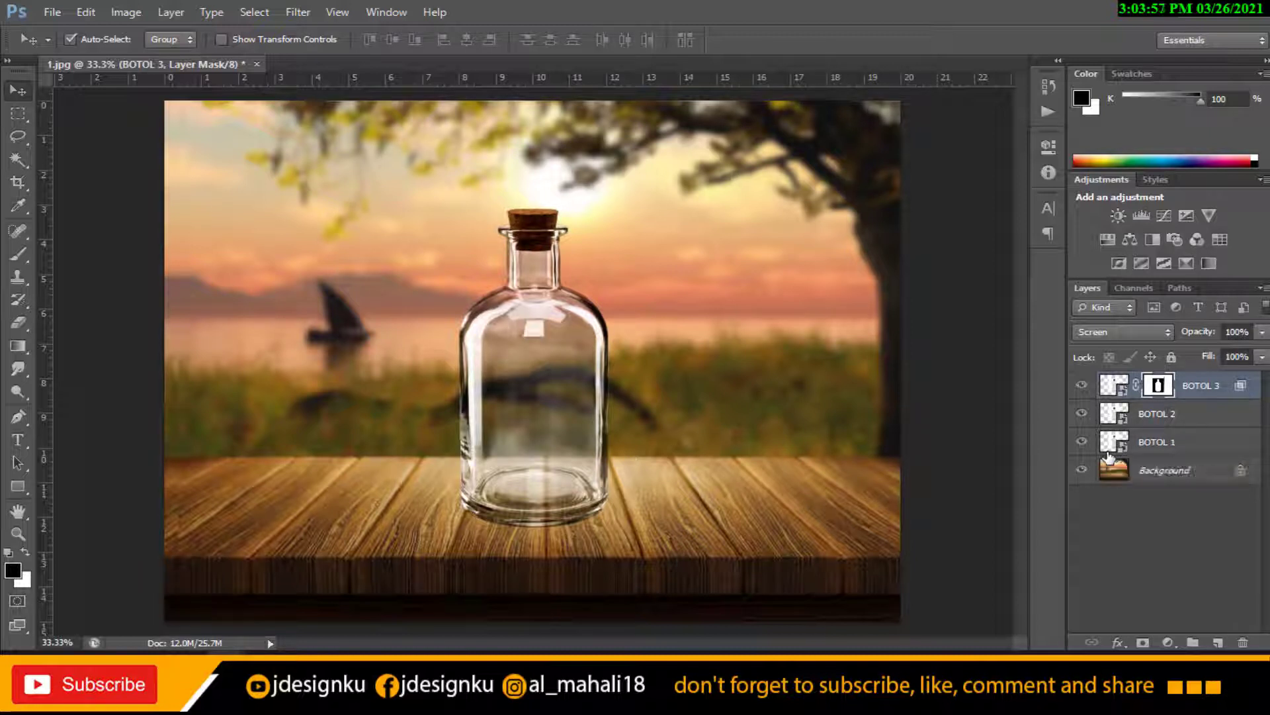
Step: Add a black Color Fill 1 clipped to BOTOL 3, carrying a copy of its bottle mask
left_click(1168, 642)
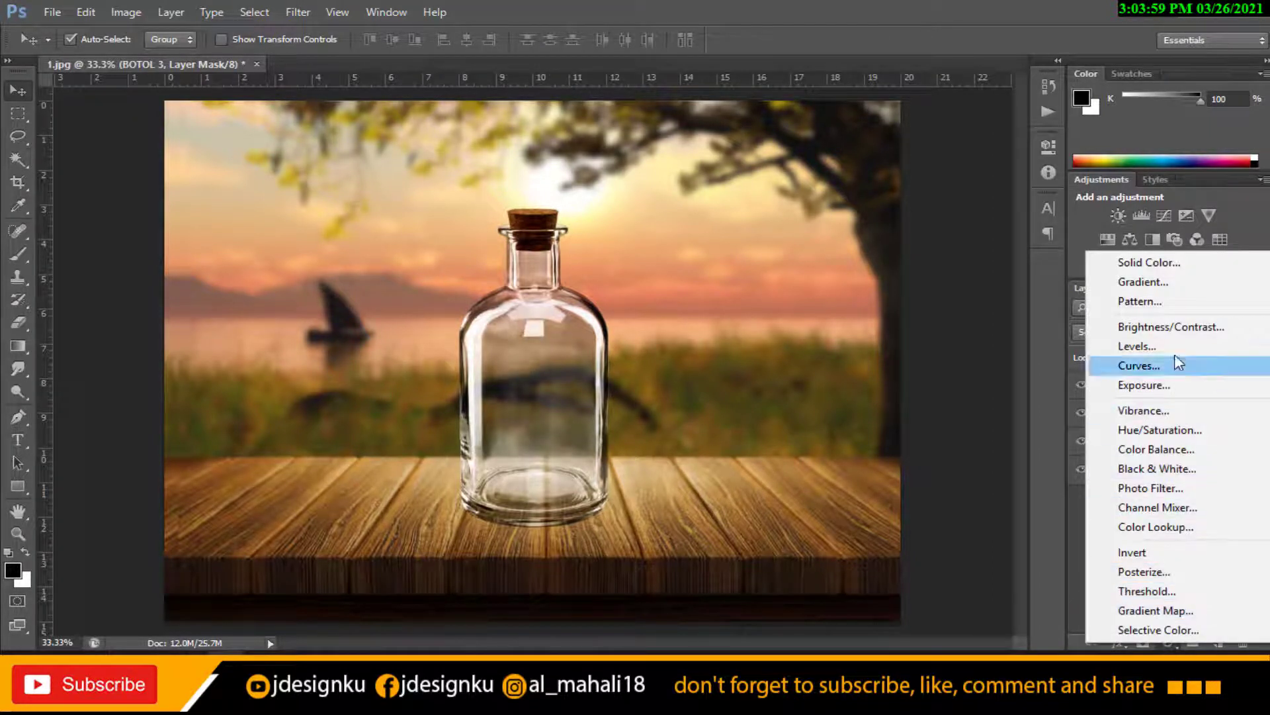
left_click(1169, 262)
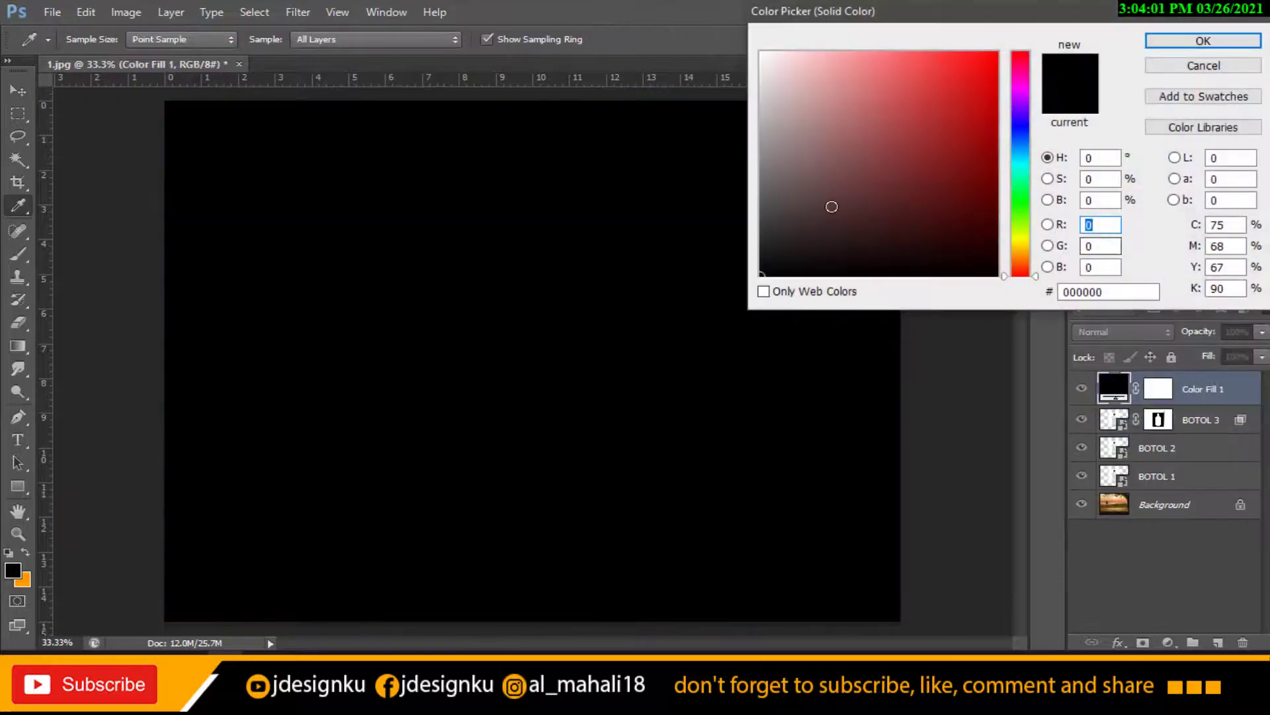
left_click(1203, 41)
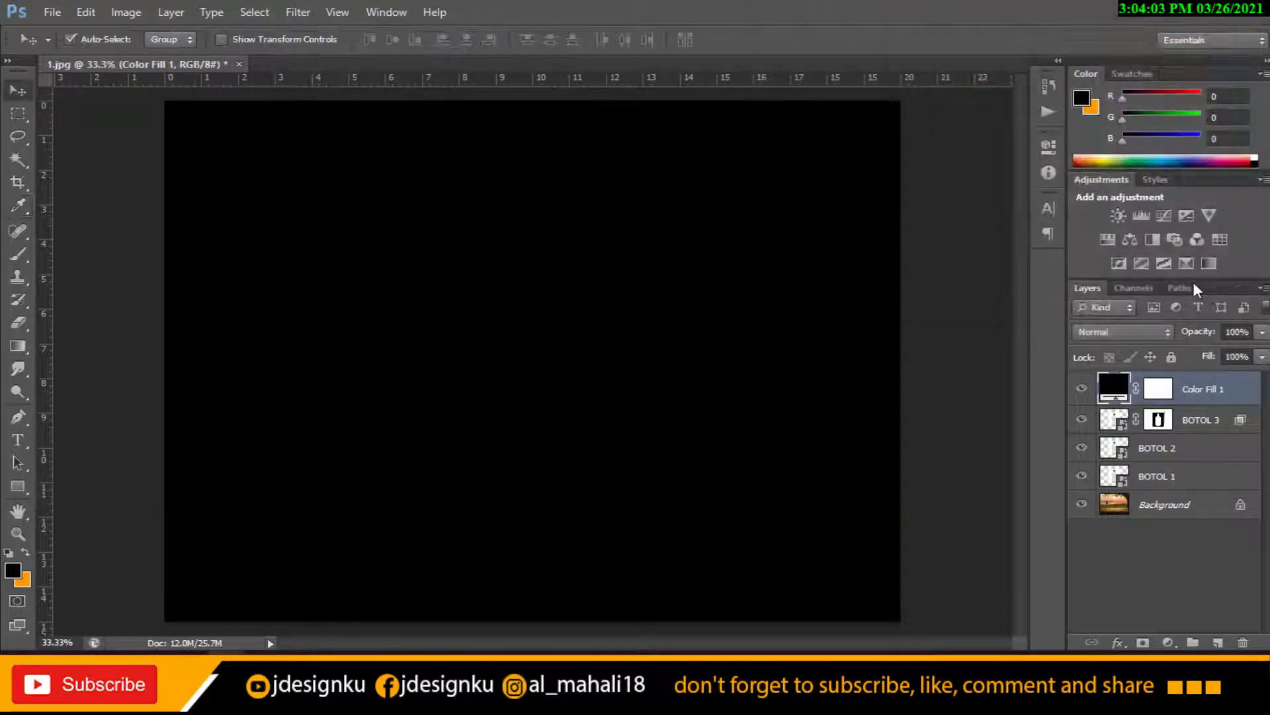
right_click(1204, 391)
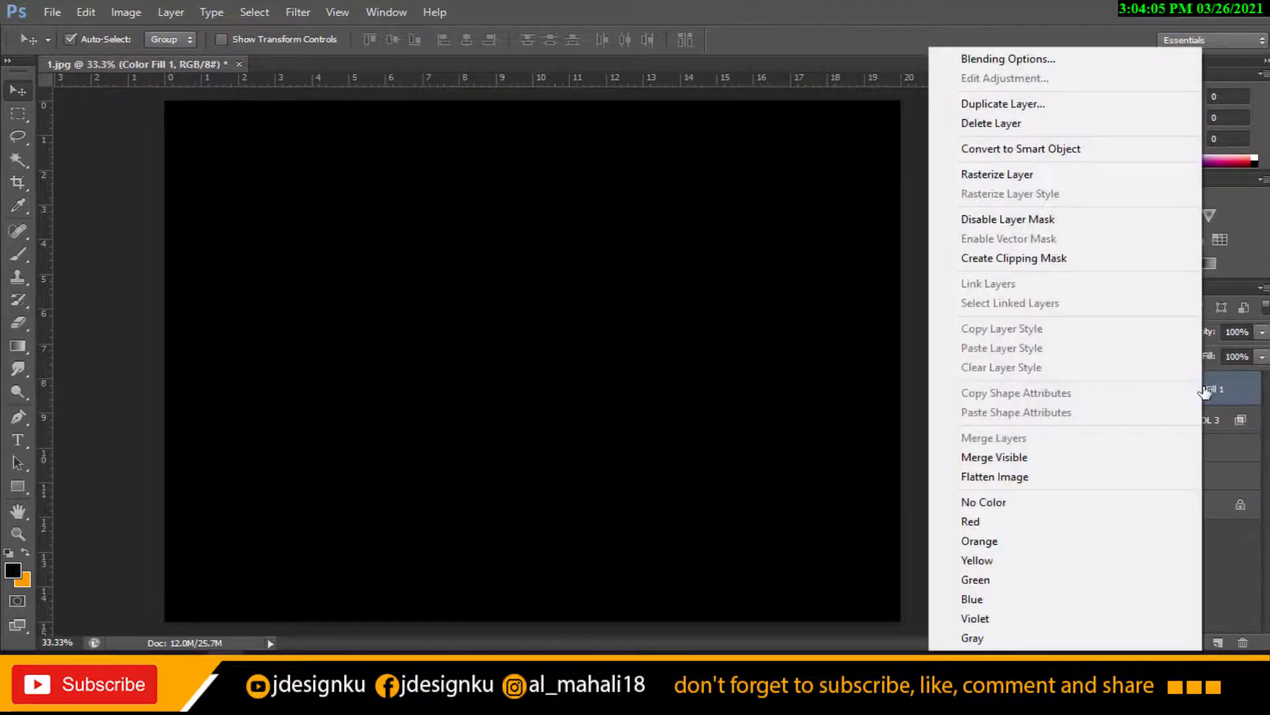
left_click(1058, 258)
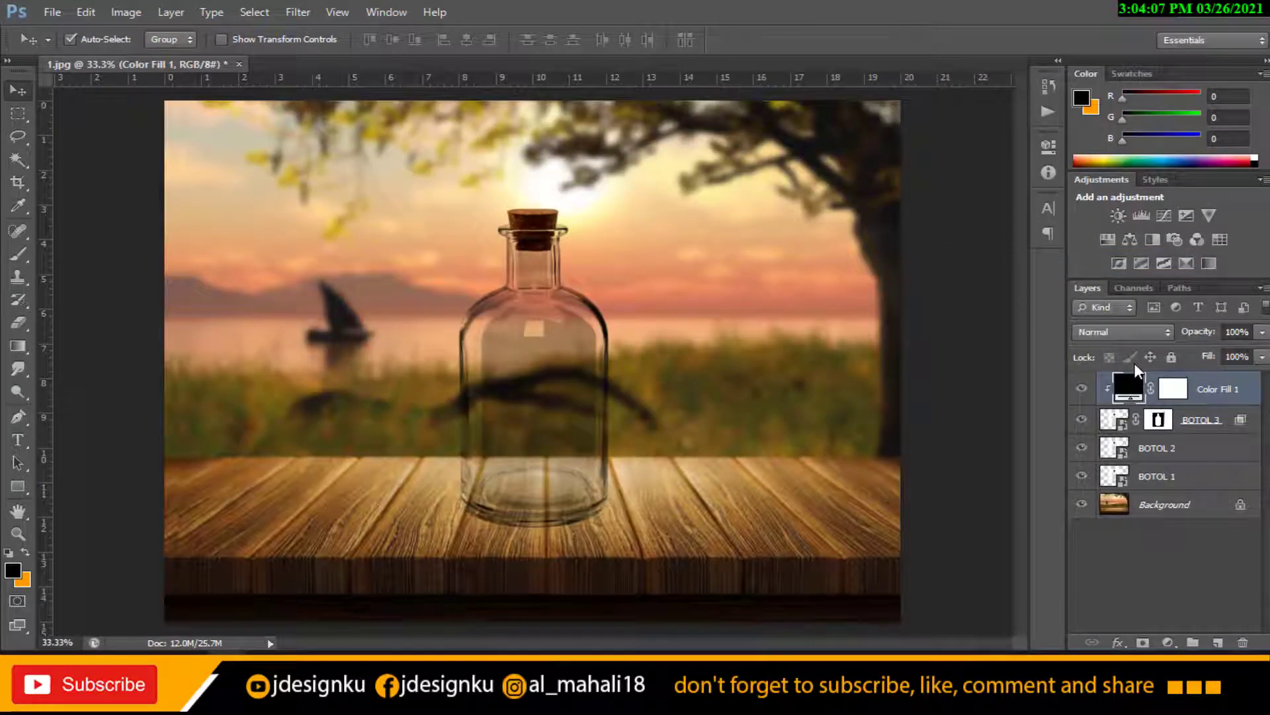
left_click(1158, 422)
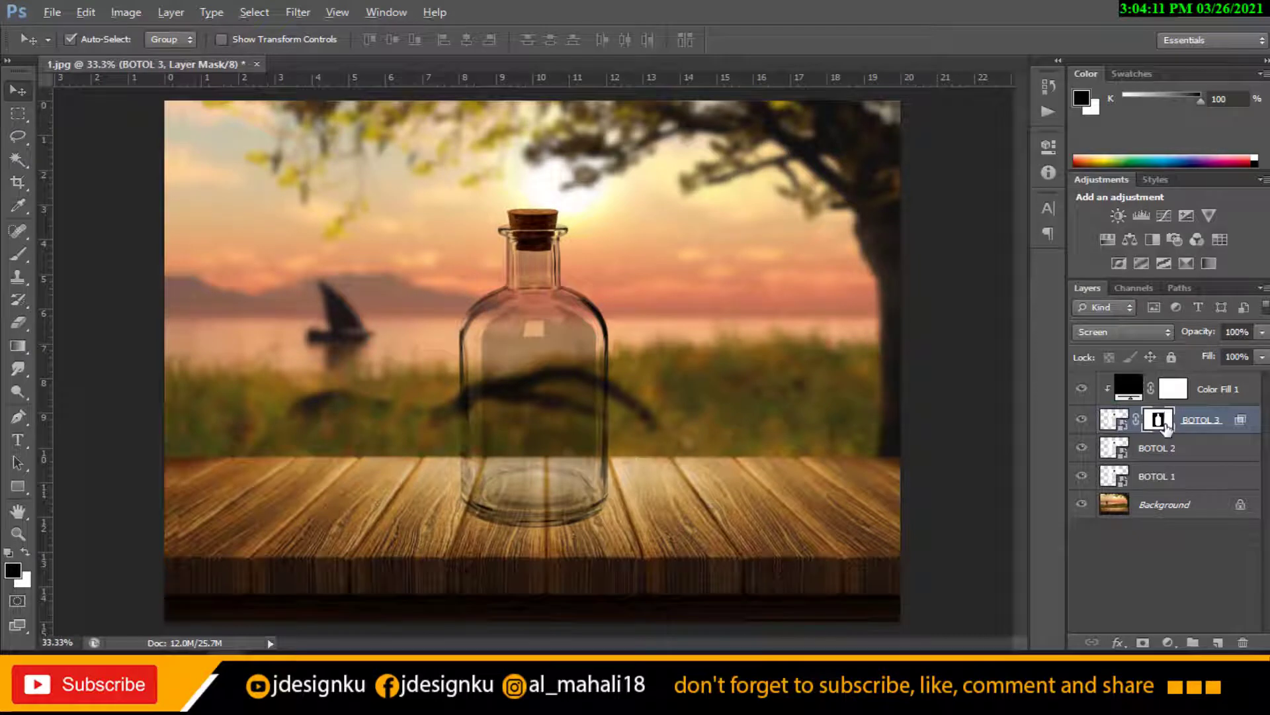
left_click_drag(1166, 427, 1178, 391)
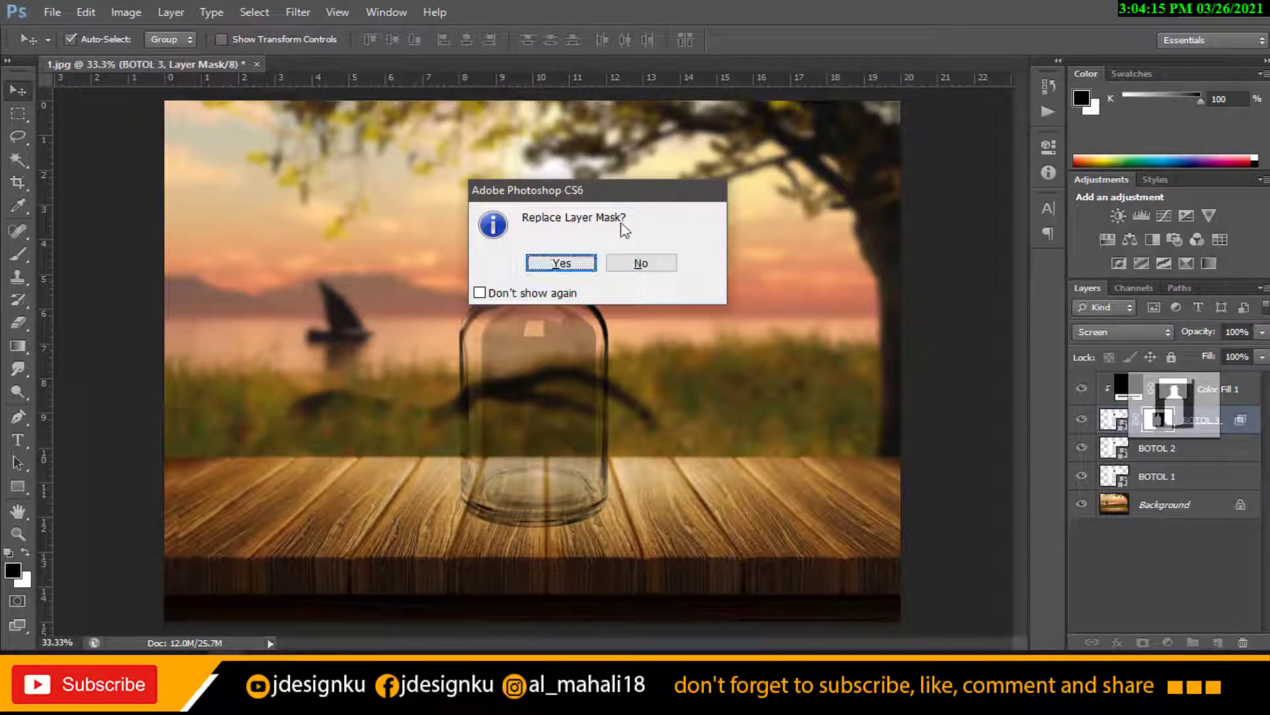
left_click(562, 263)
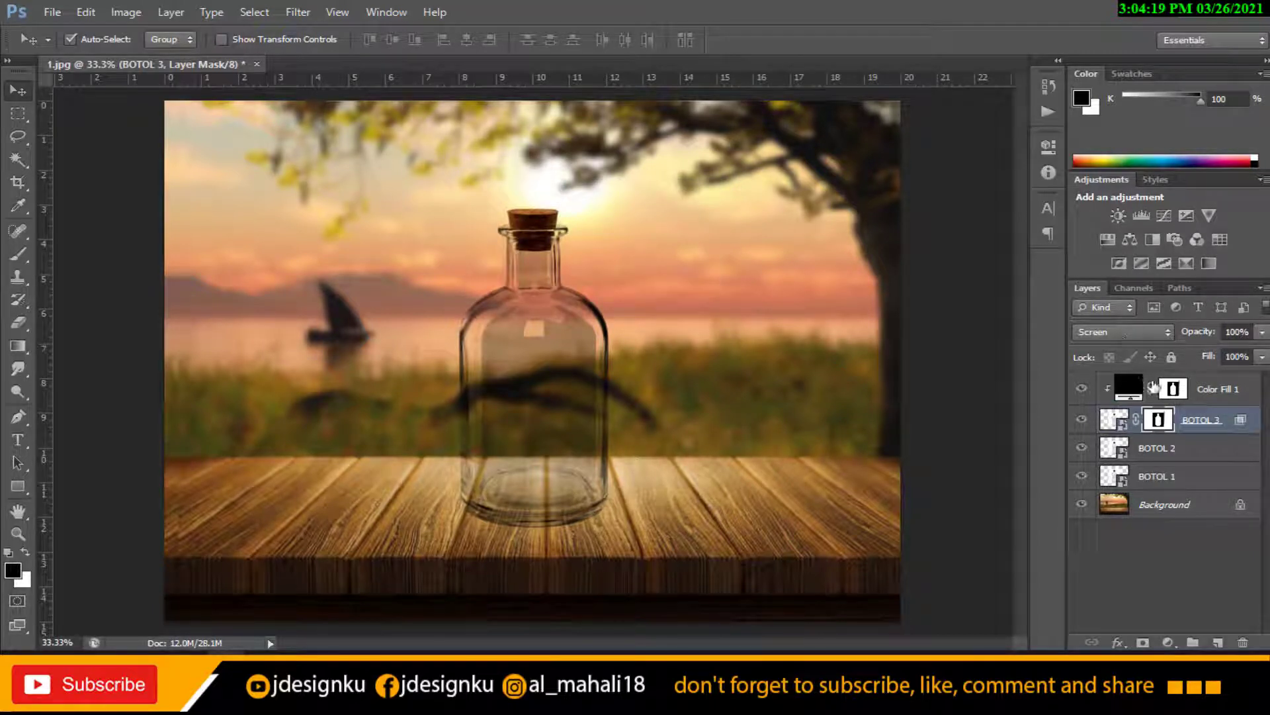
Step: Set Color Fill 1 to Color blending with peach e39f70 sampled from the sky
left_click(1221, 389)
left_click(1133, 332)
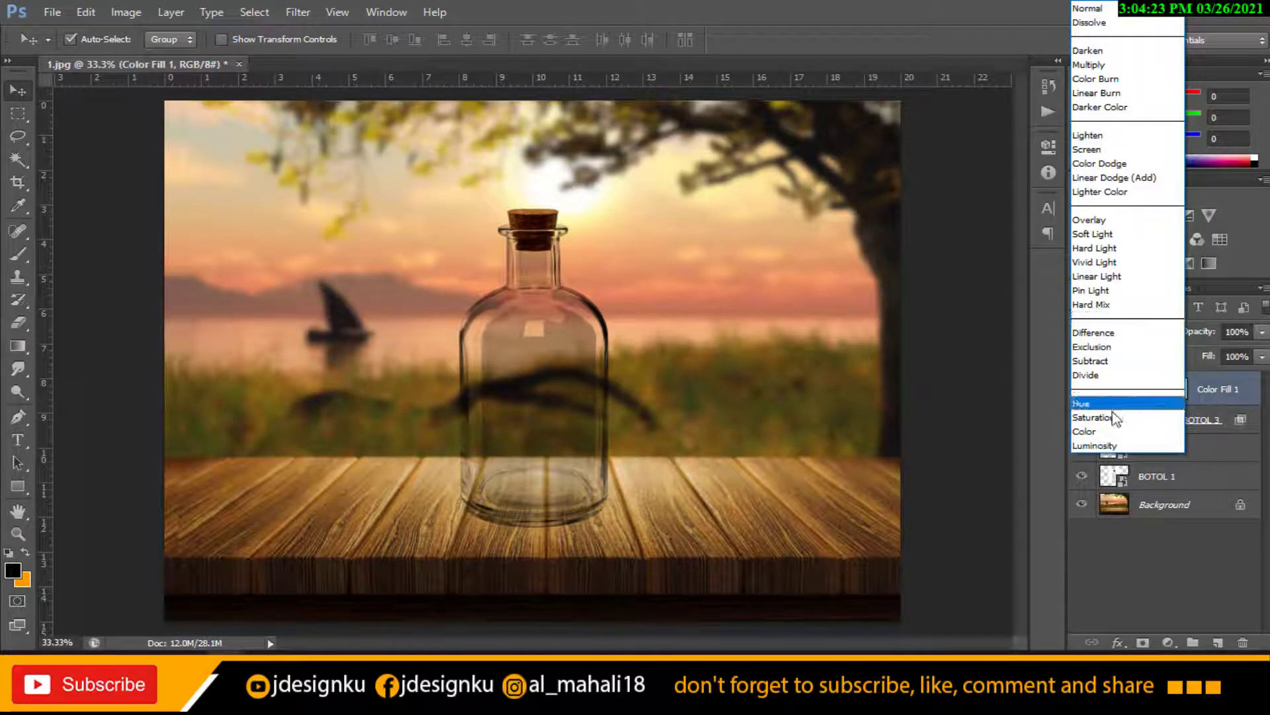
left_click(1109, 434)
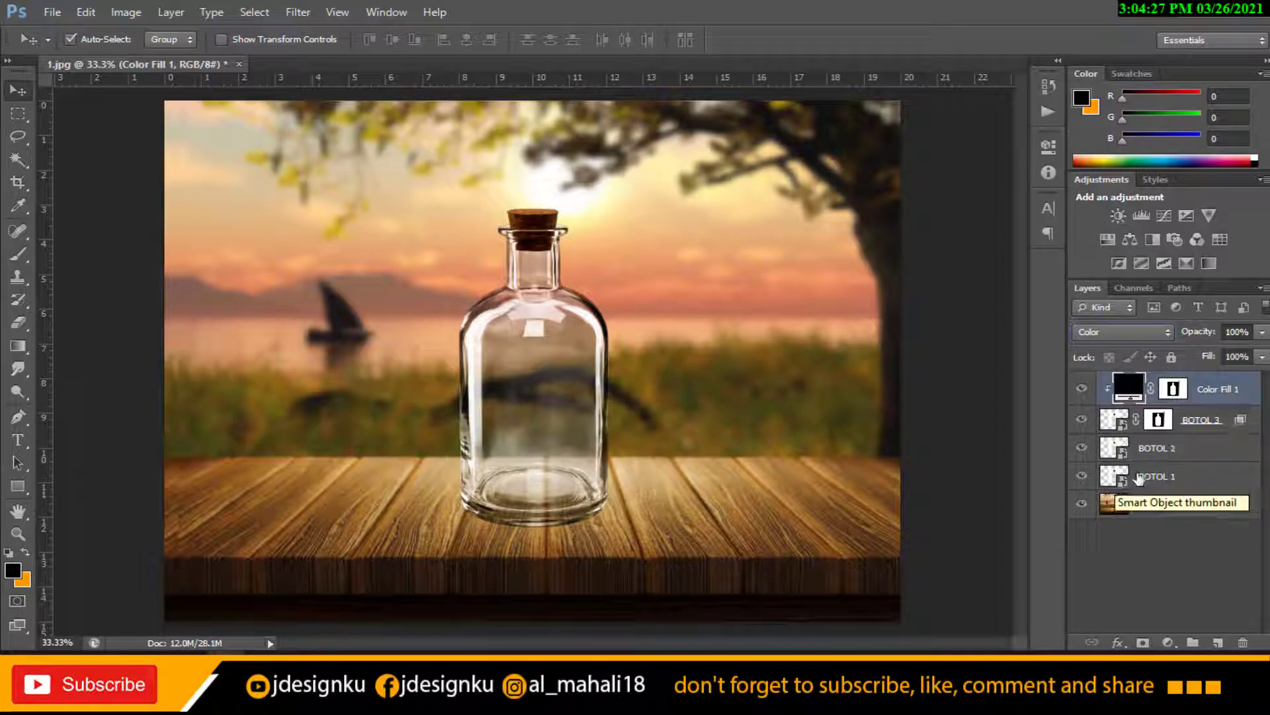
double_click(1128, 387)
left_click(446, 319)
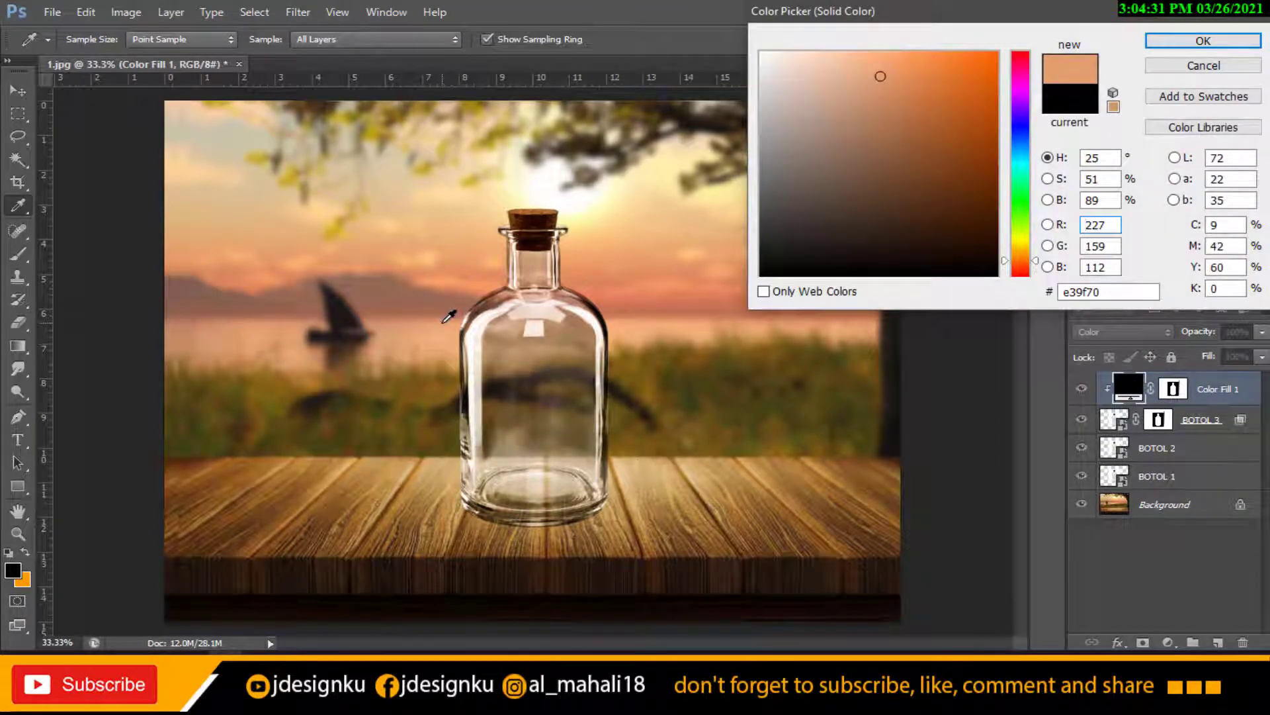
left_click(1176, 41)
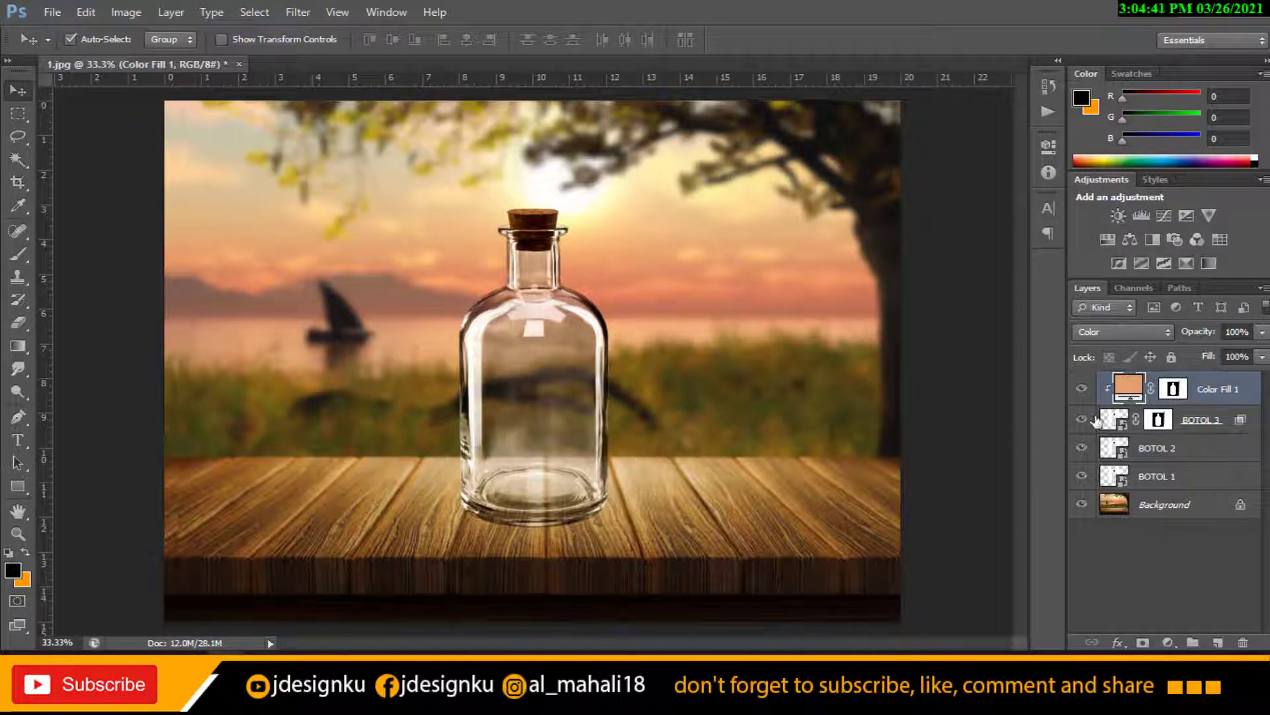
Step: Set opacity 45% on BOTOL 2 and 85% on BOTOL 1, then deselect the layers
left_click(1225, 454)
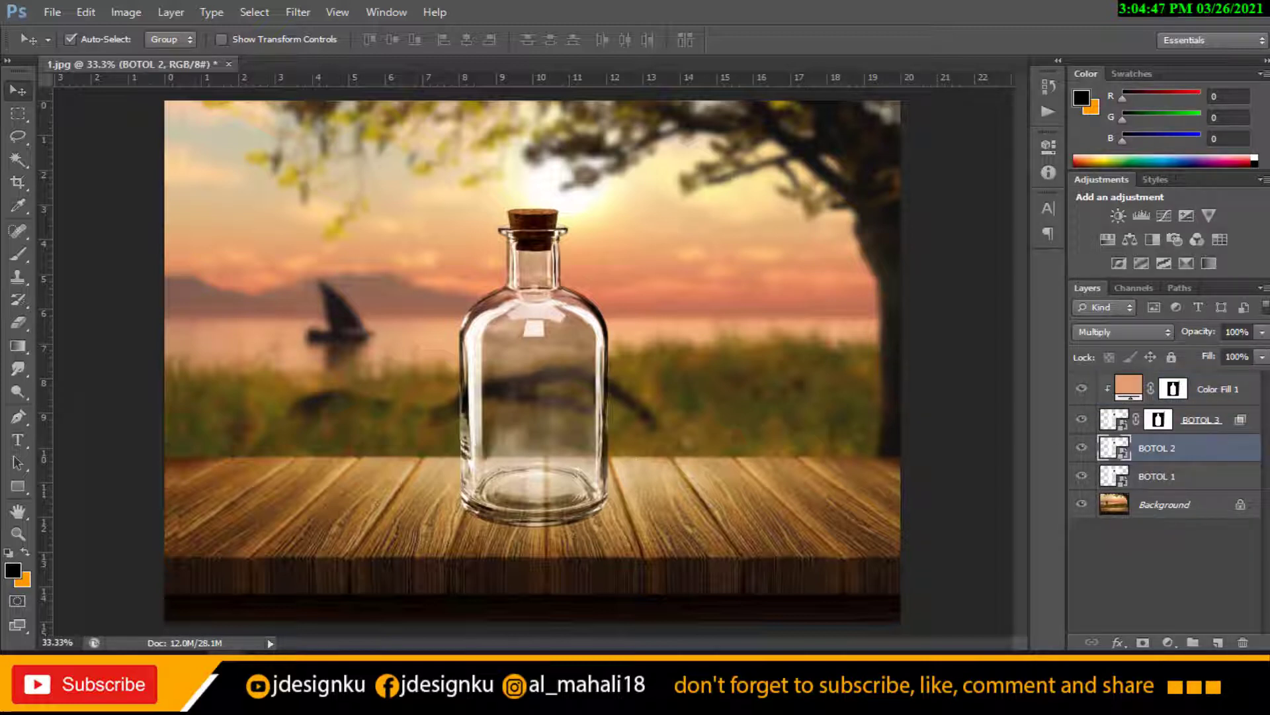
left_click(1240, 331)
type("45")
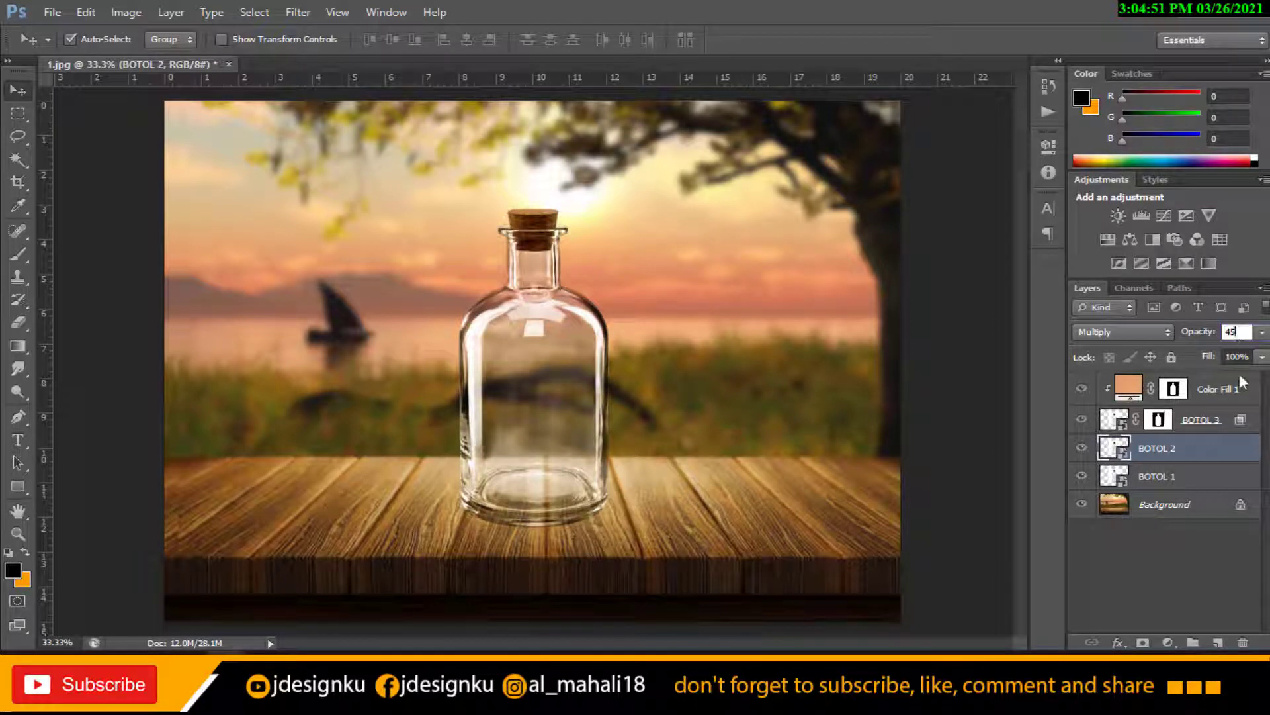
left_click(1201, 550)
left_click(1188, 476)
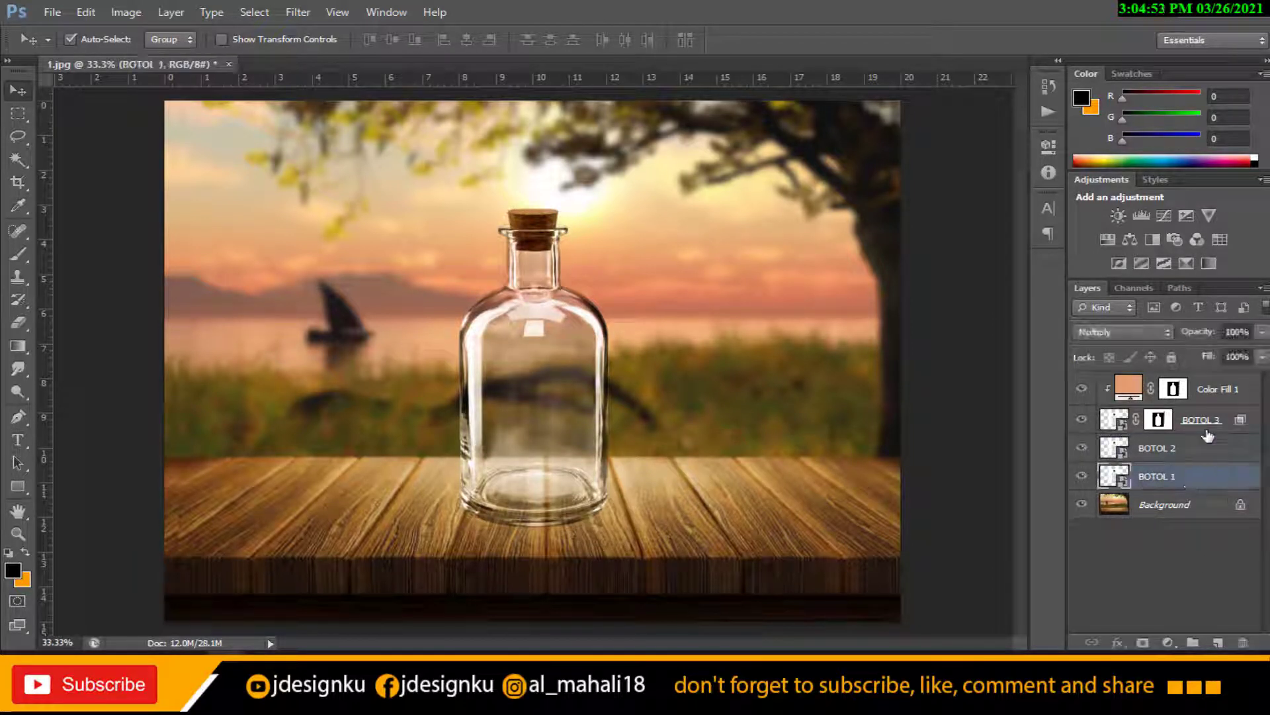
double_click(1234, 332)
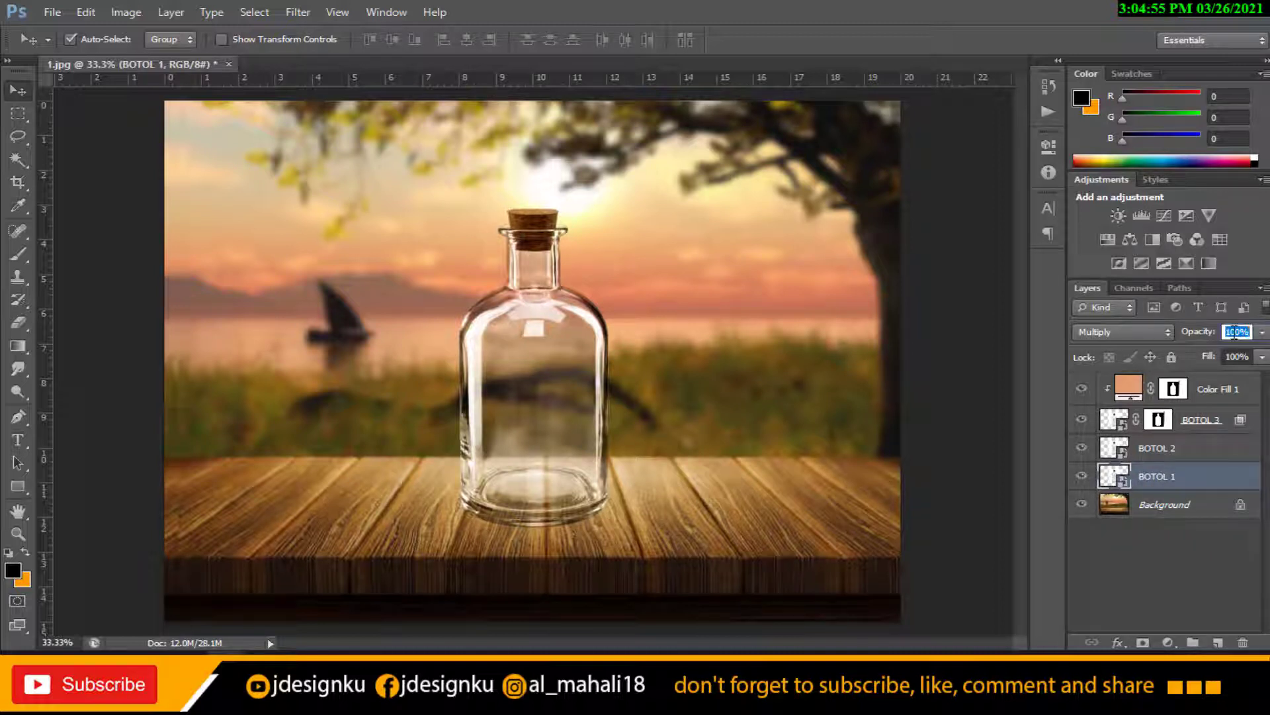
type("85")
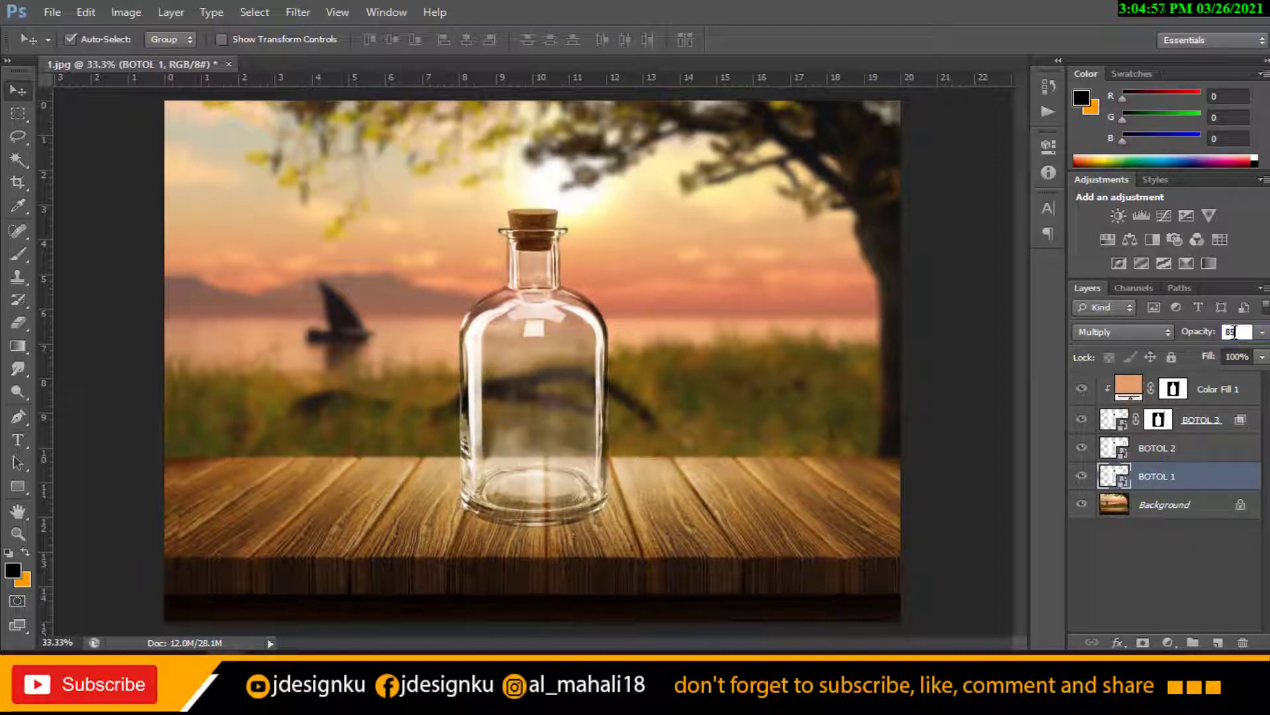
left_click(1197, 550)
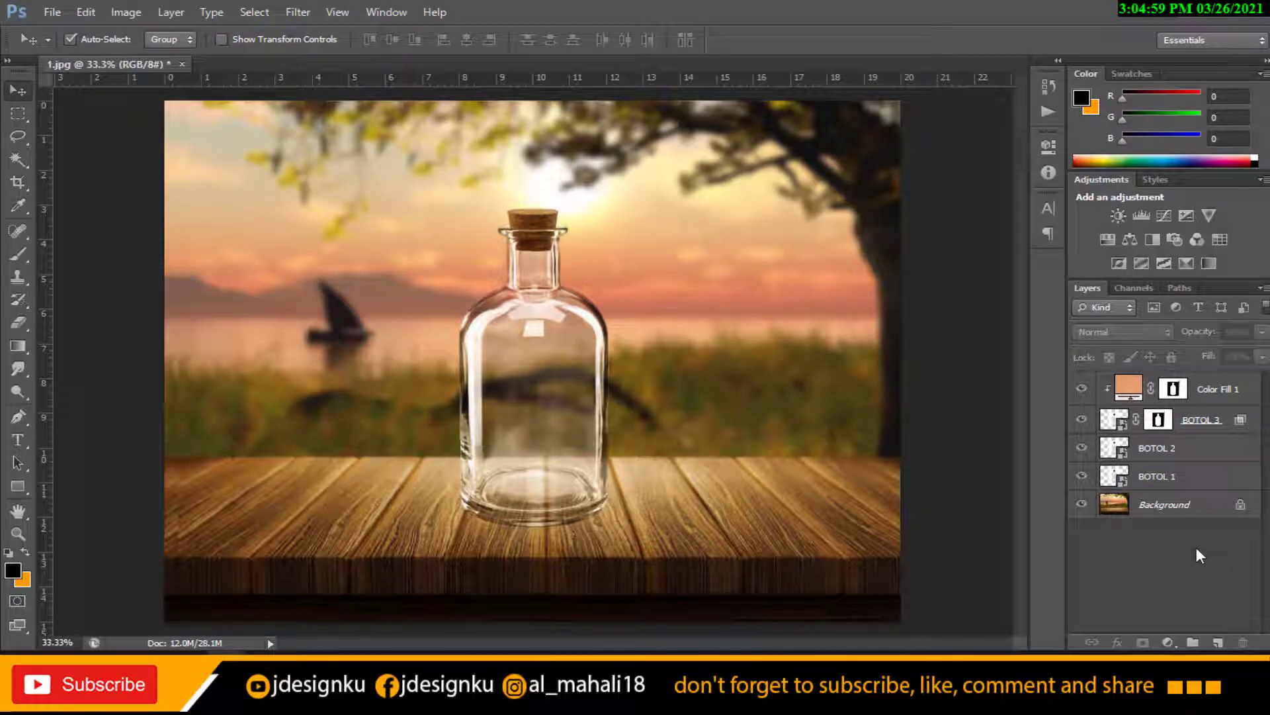
Step: Convert the Background to Layer 0 and add an empty Layer 1 above it
double_click(1189, 504)
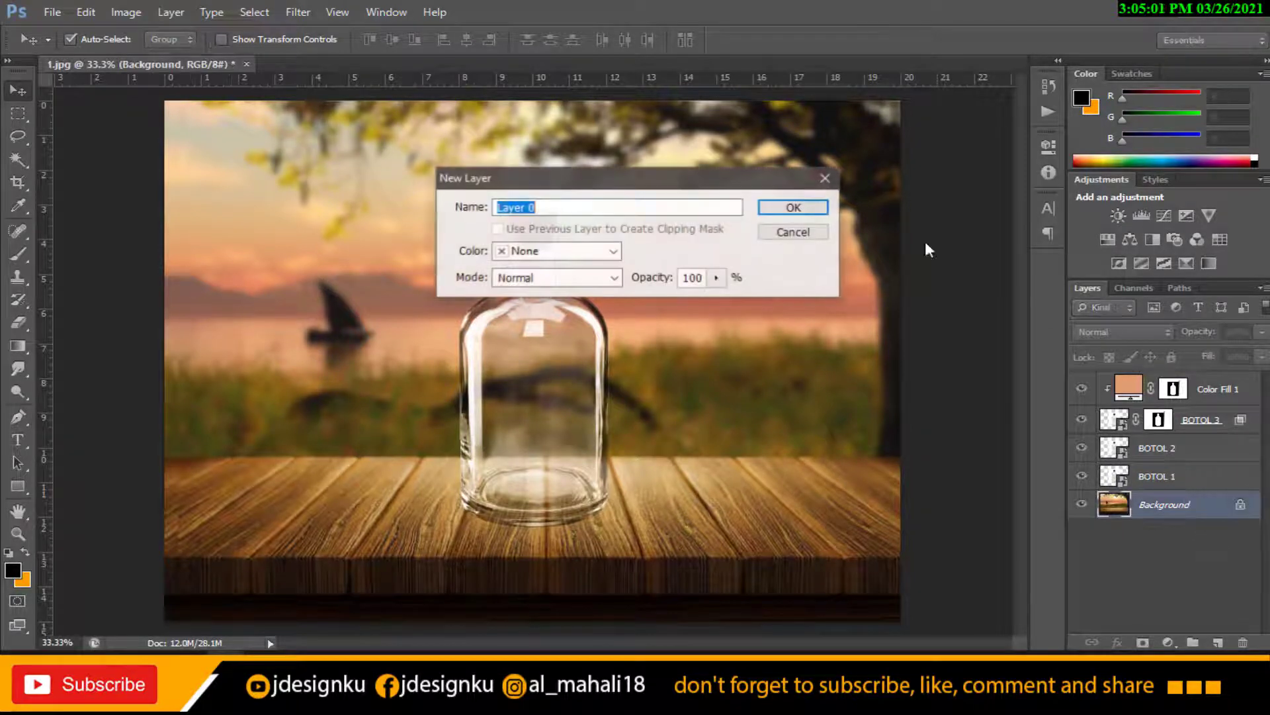
left_click(798, 209)
left_click(1218, 641)
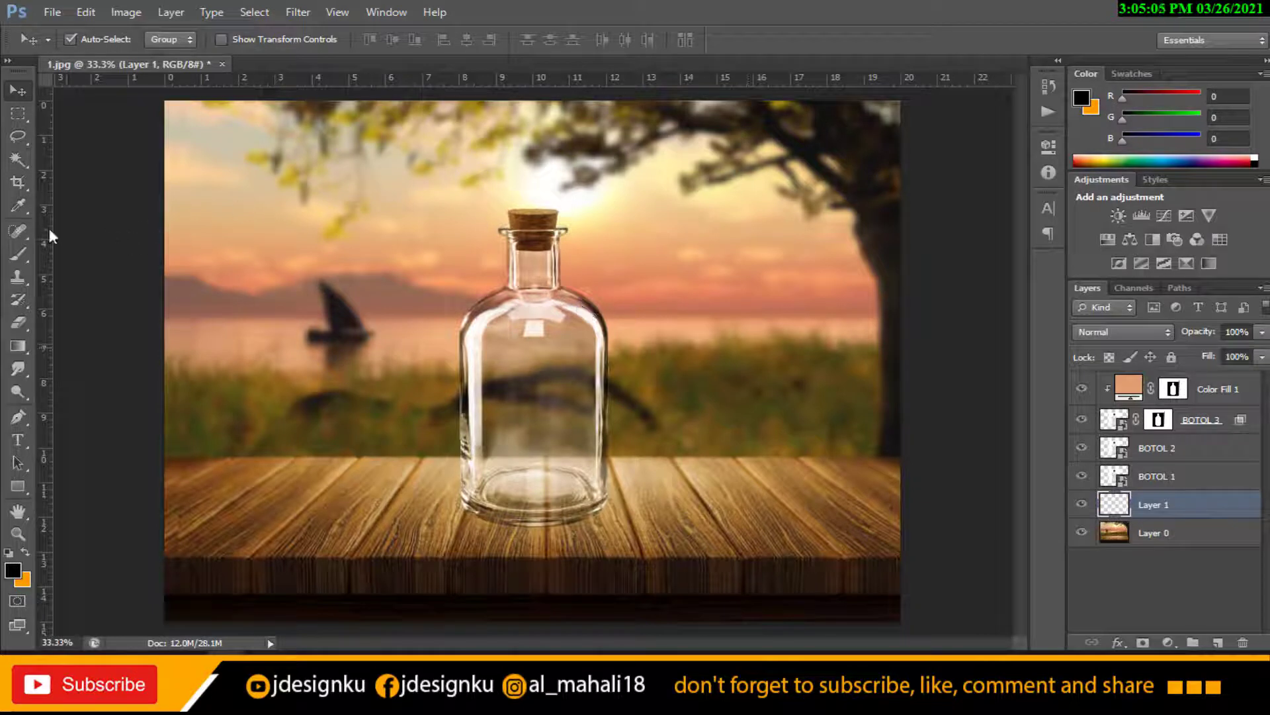
Step: Paint a soft dark shadow at the bottle base with a 400 px soft round brush
left_click(15, 255)
left_click(148, 253)
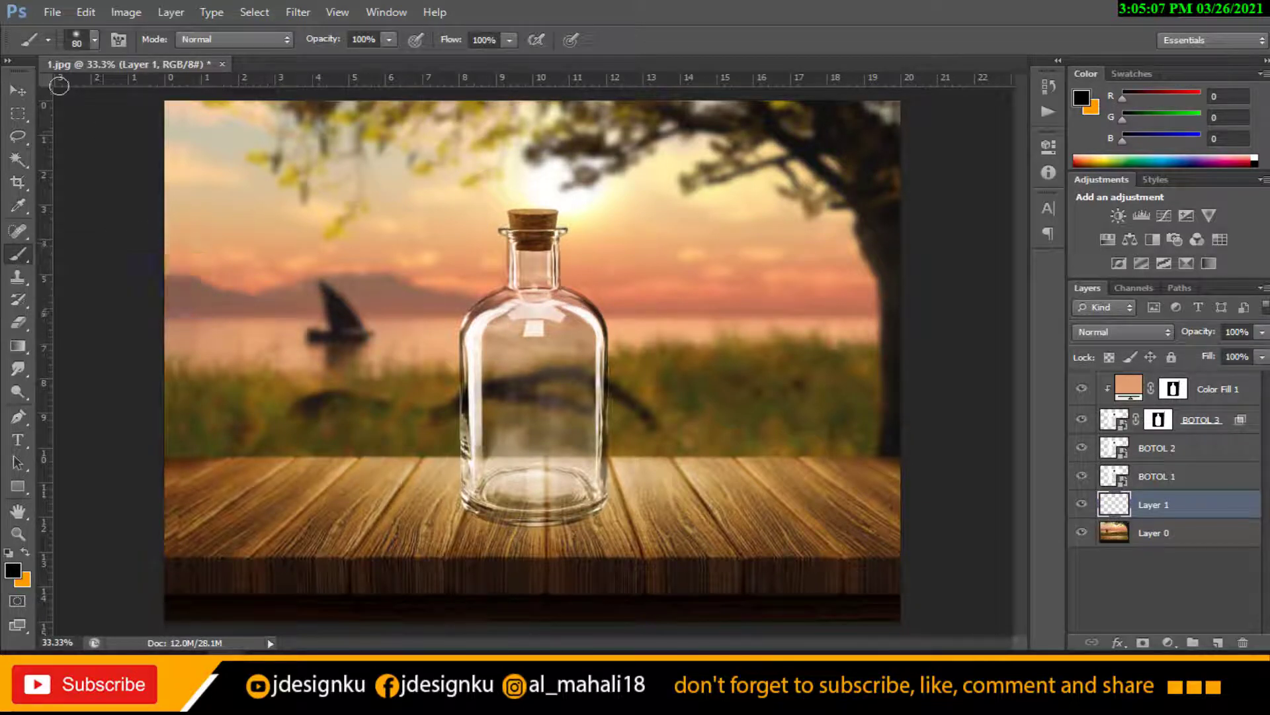
left_click(47, 41)
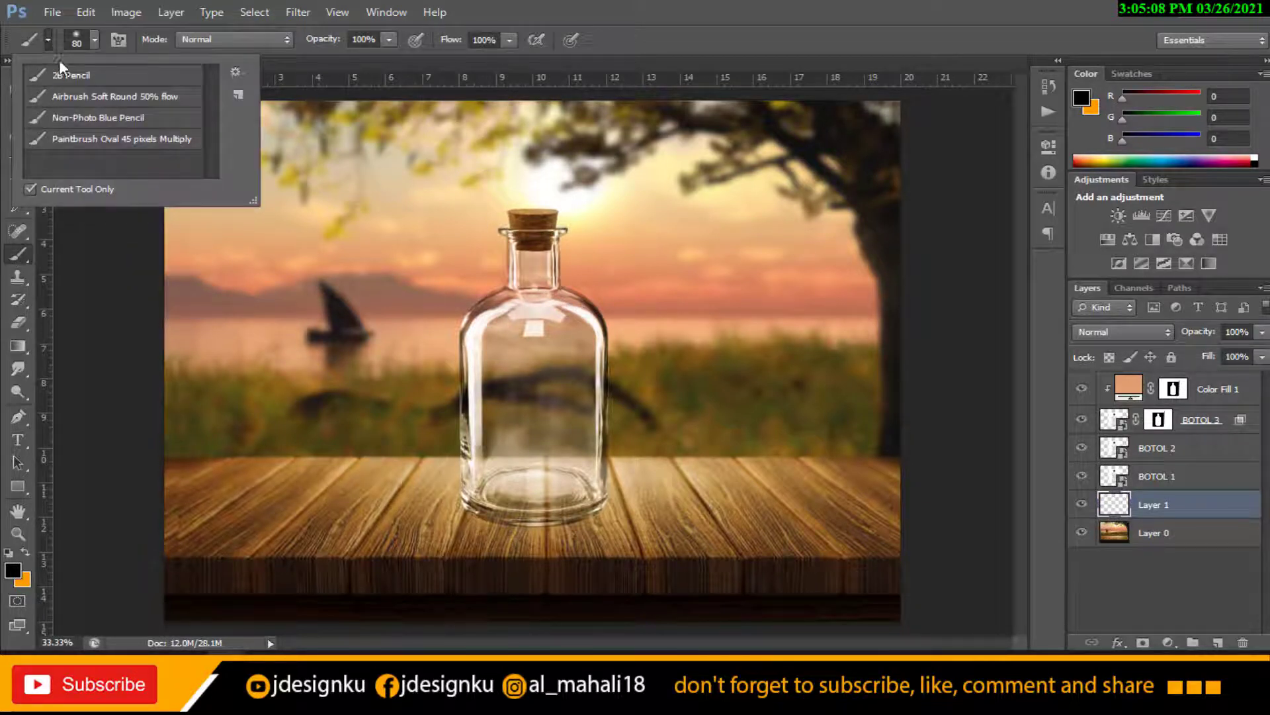
left_click(94, 38)
left_click(95, 39)
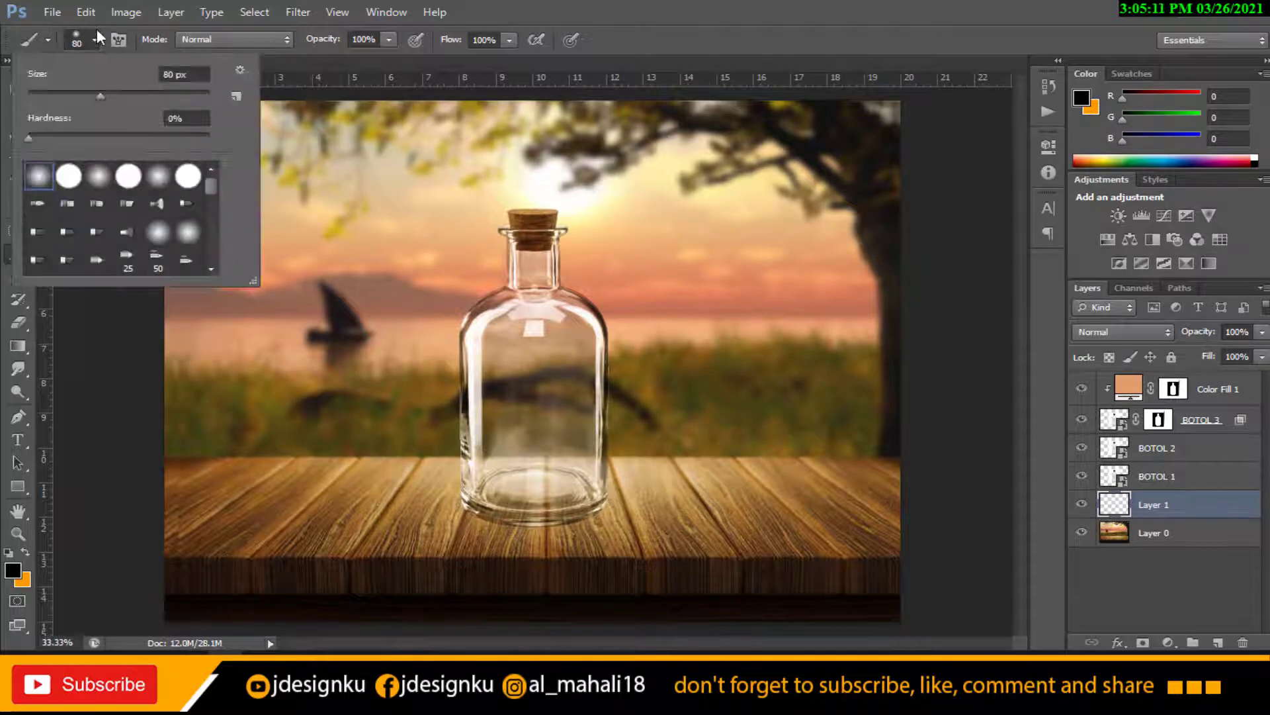
double_click(50, 171)
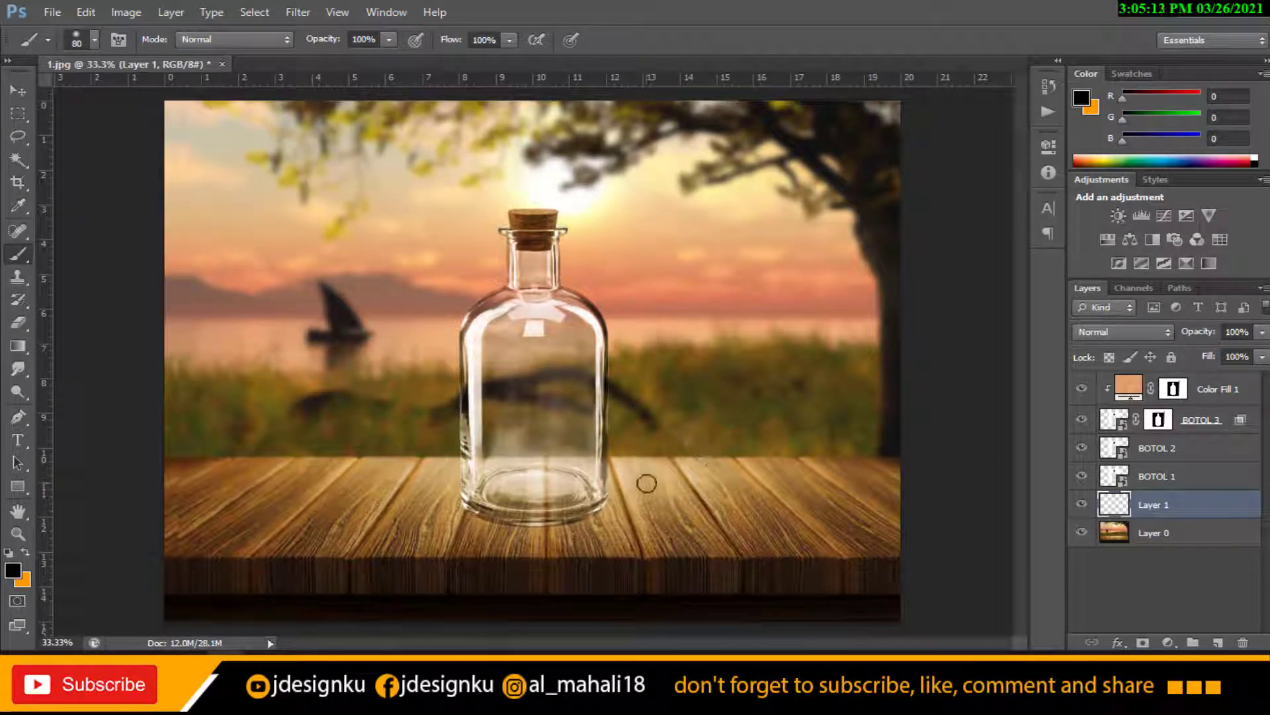
key("bracketright")
key("bracketright")
key("bracketright")
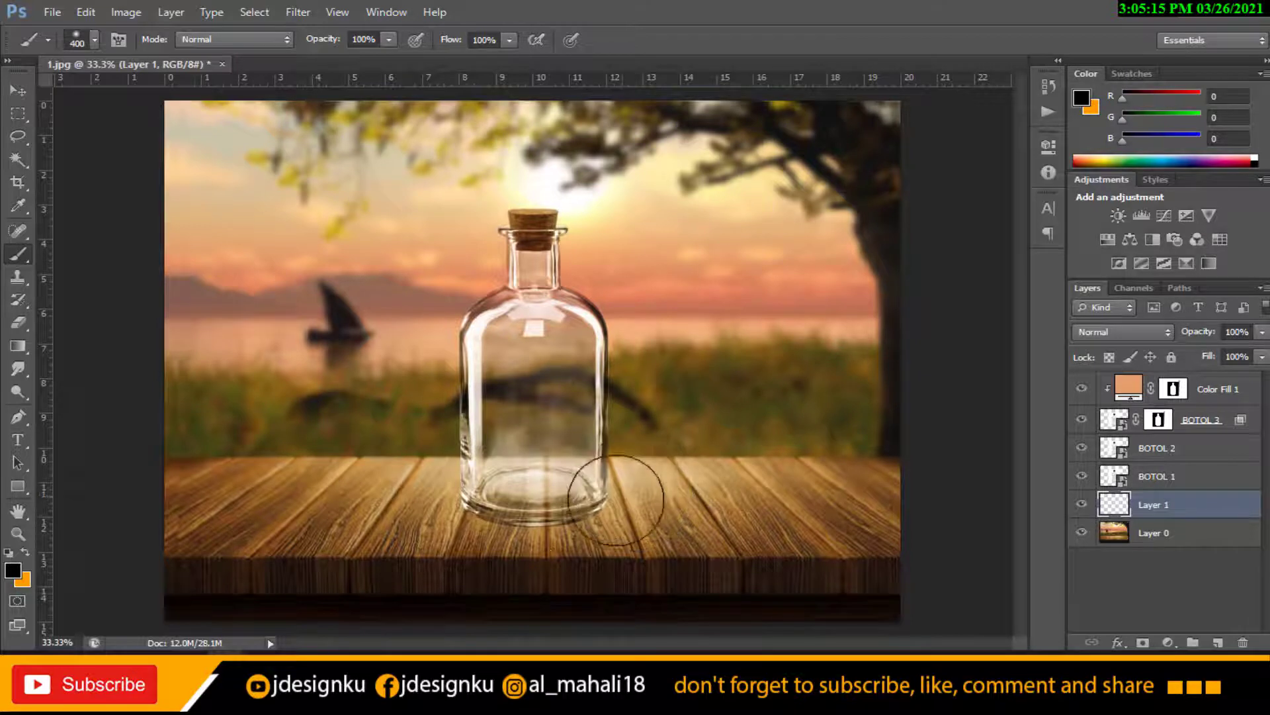
left_click(548, 499)
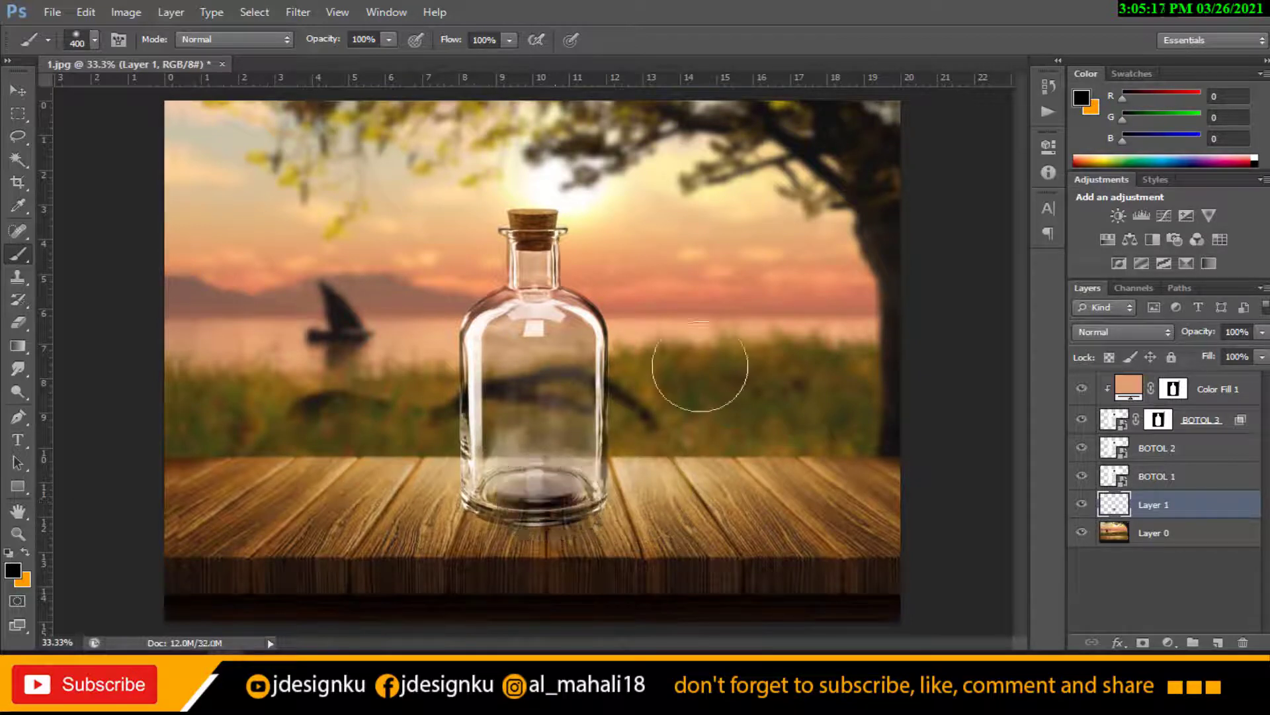
left_click(14, 91)
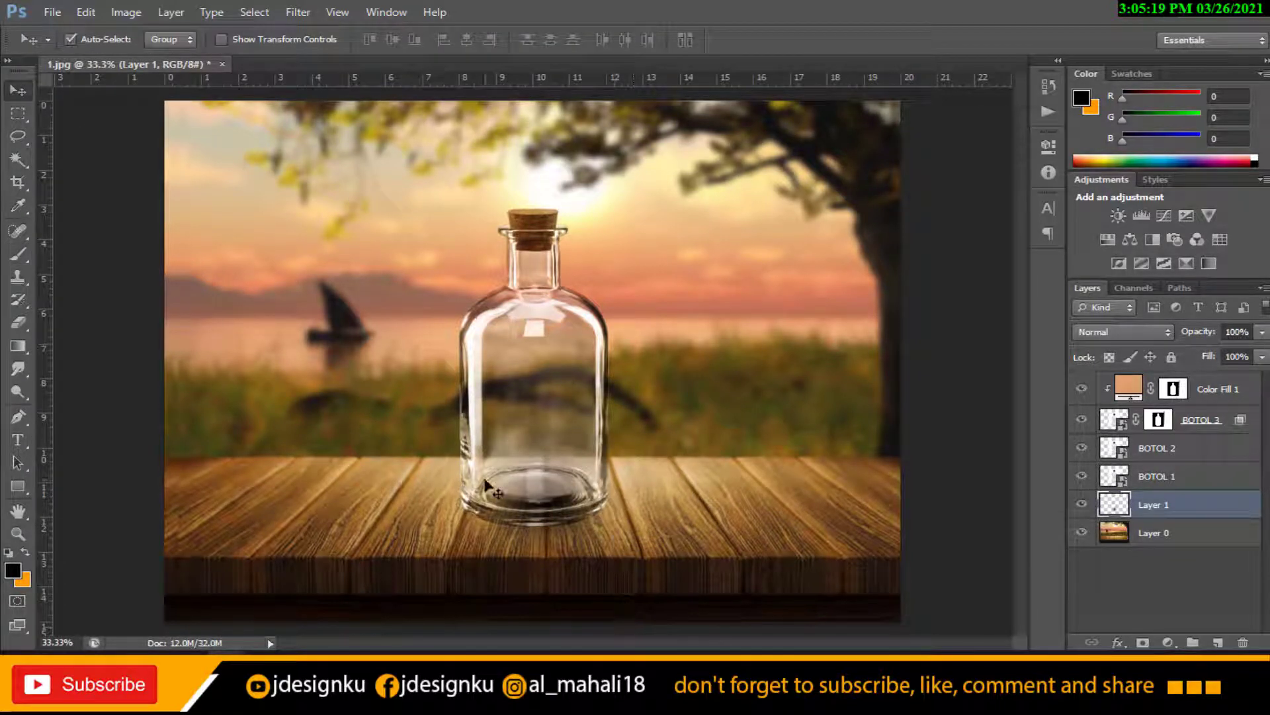
Step: Free-transform Layer 1's shadow, stretching it wide to the right and skewing it to the light
key("ctrl+t")
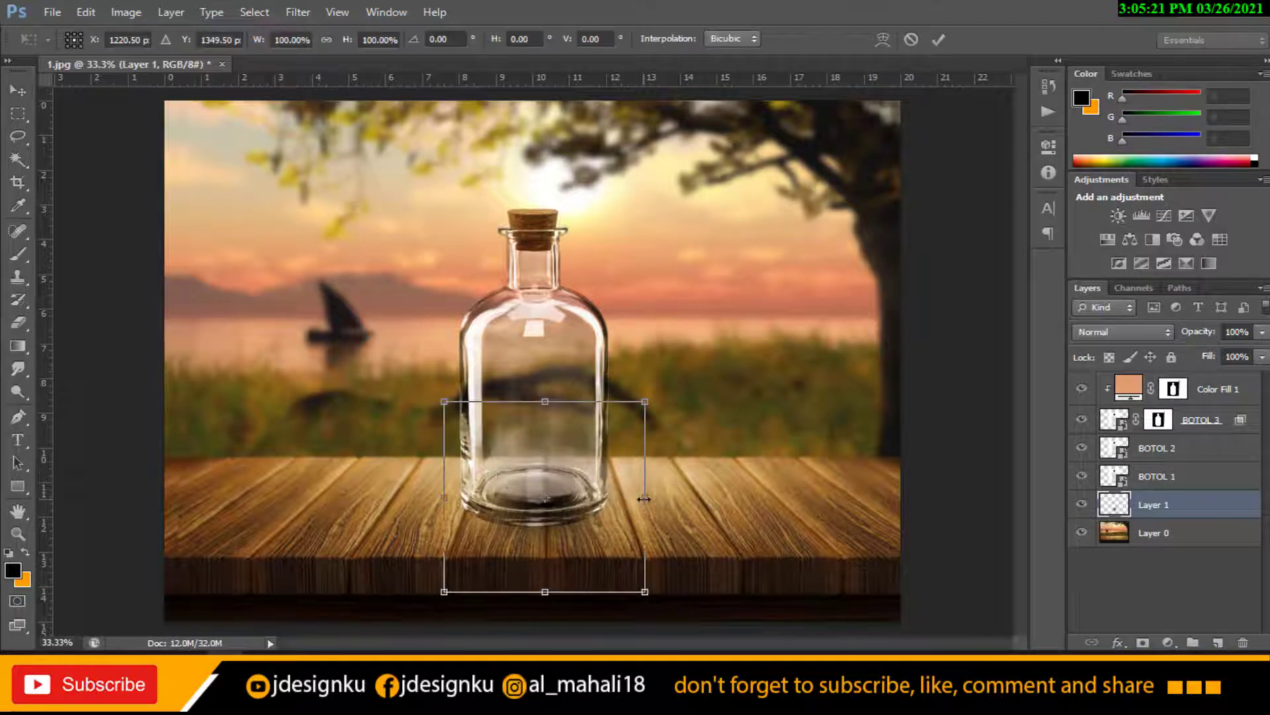
left_click_drag(644, 499, 846, 498)
left_click_drag(728, 513, 651, 512)
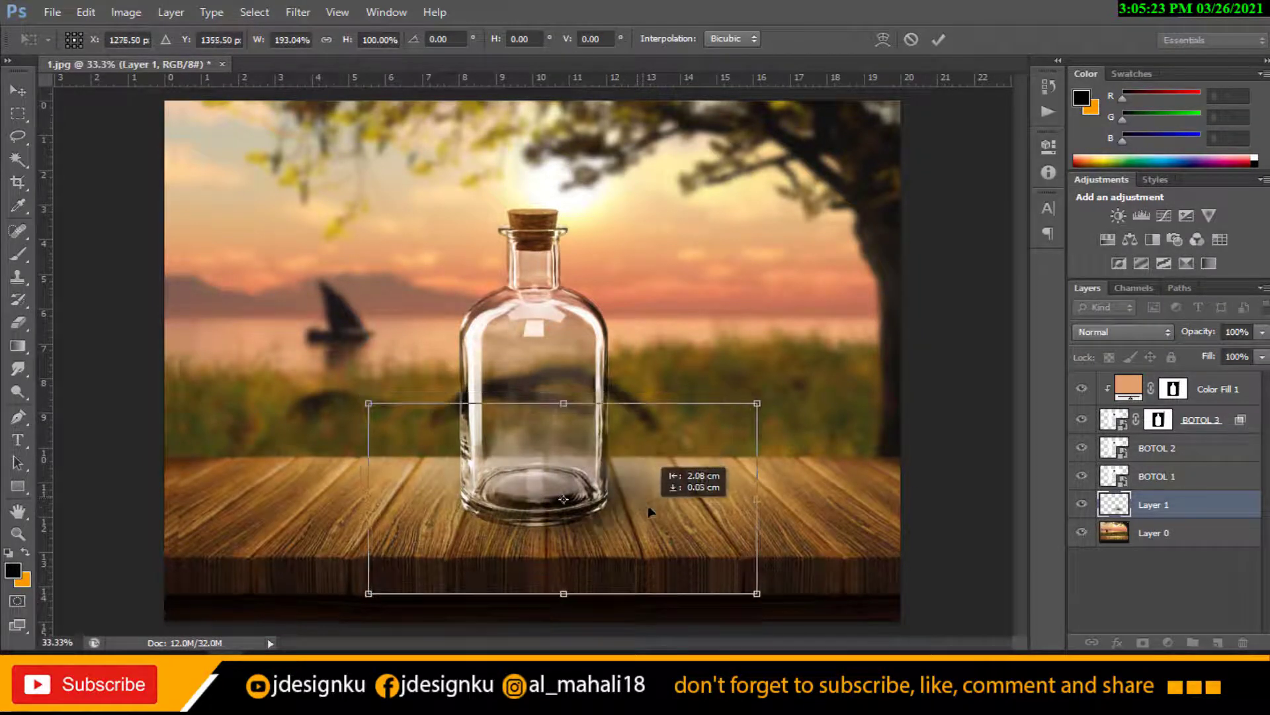
left_click_drag(757, 500, 889, 496)
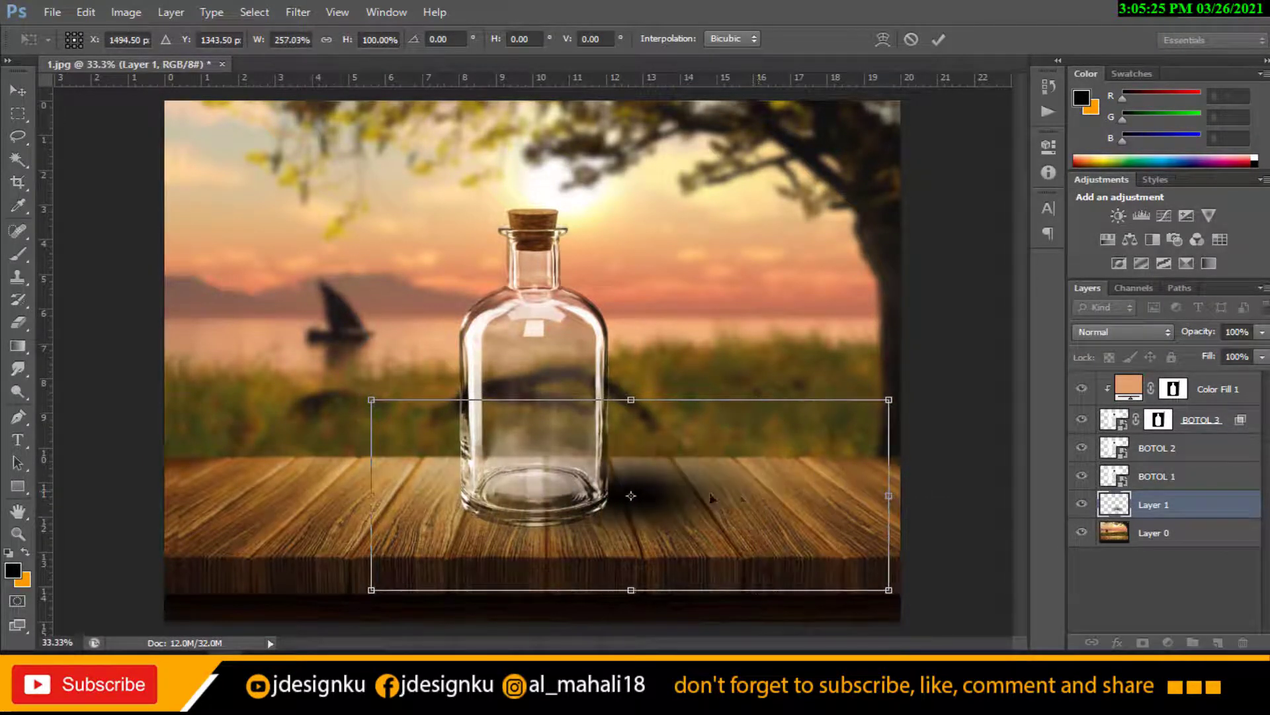
left_click_drag(709, 497, 655, 496)
left_click_drag(832, 407, 839, 430)
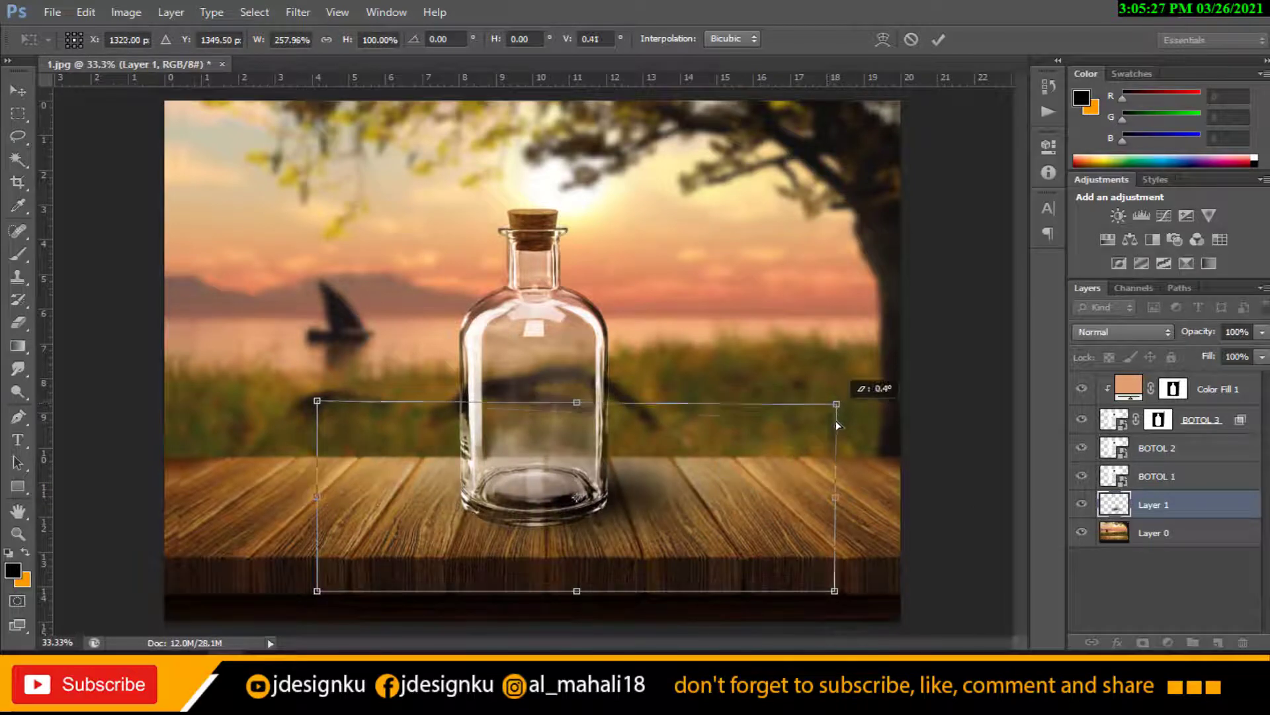
left_click_drag(732, 502, 708, 498)
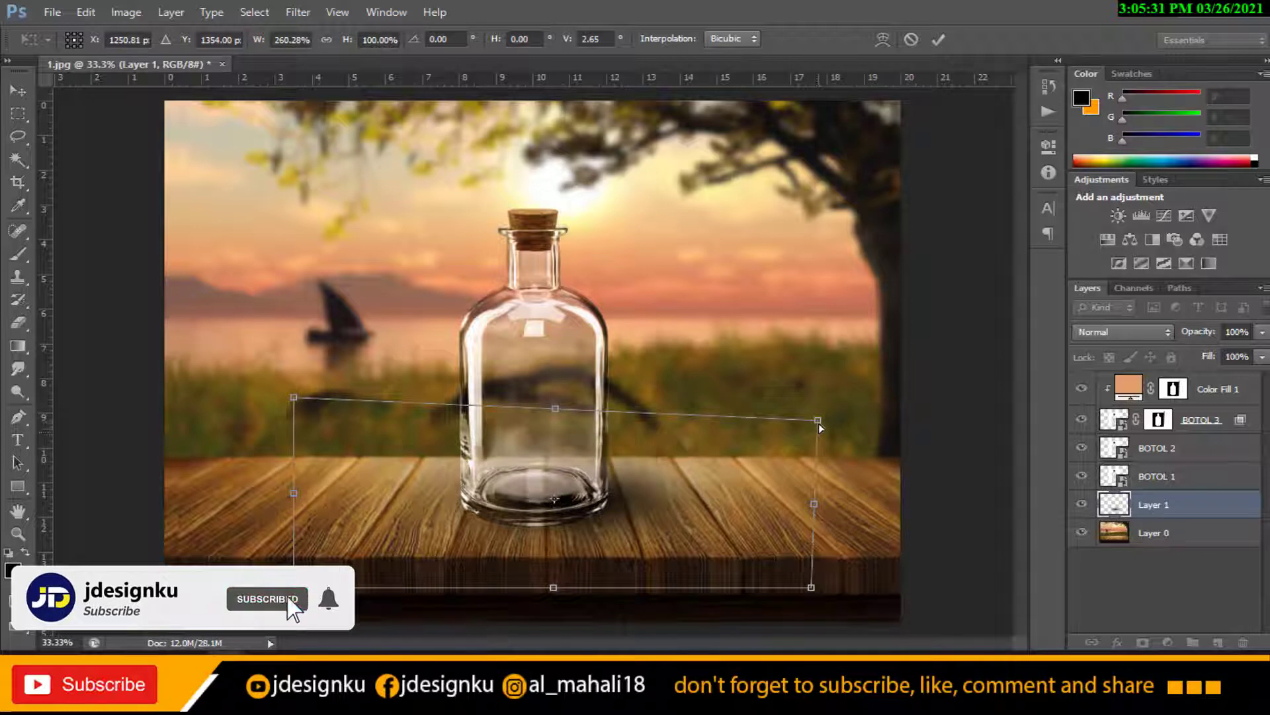
left_click_drag(818, 421, 820, 435)
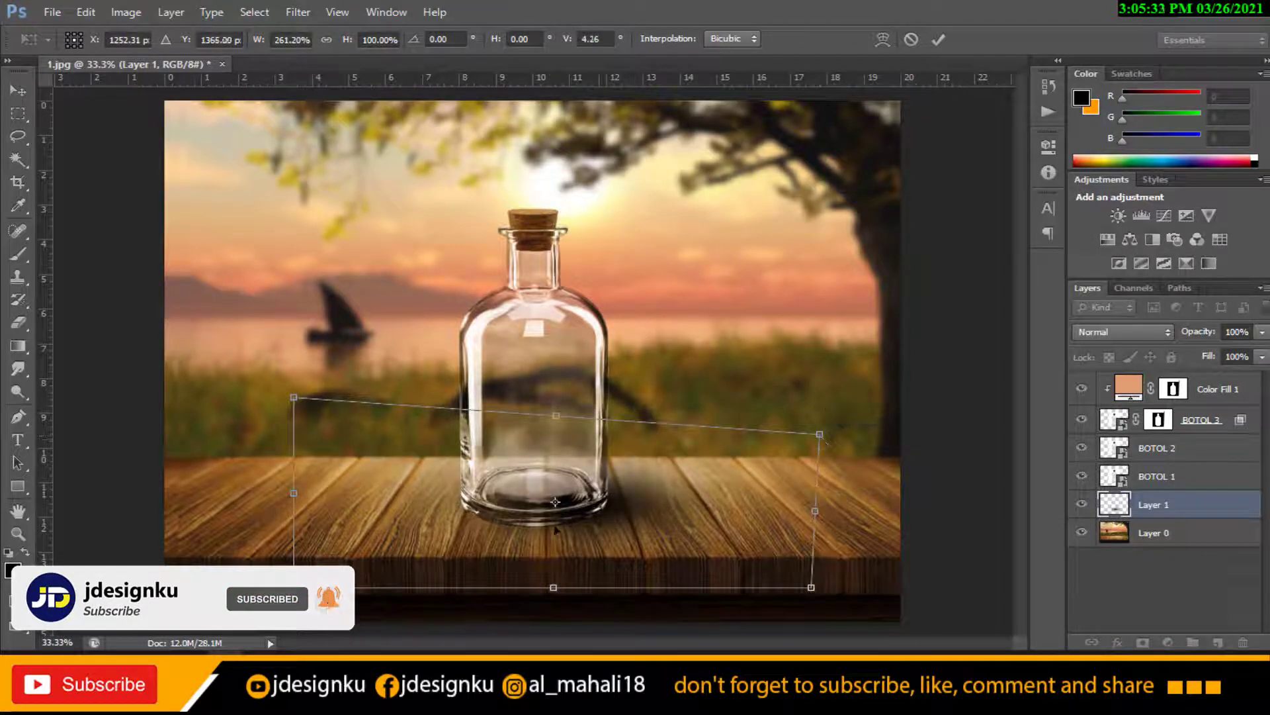
left_click_drag(556, 588, 541, 607)
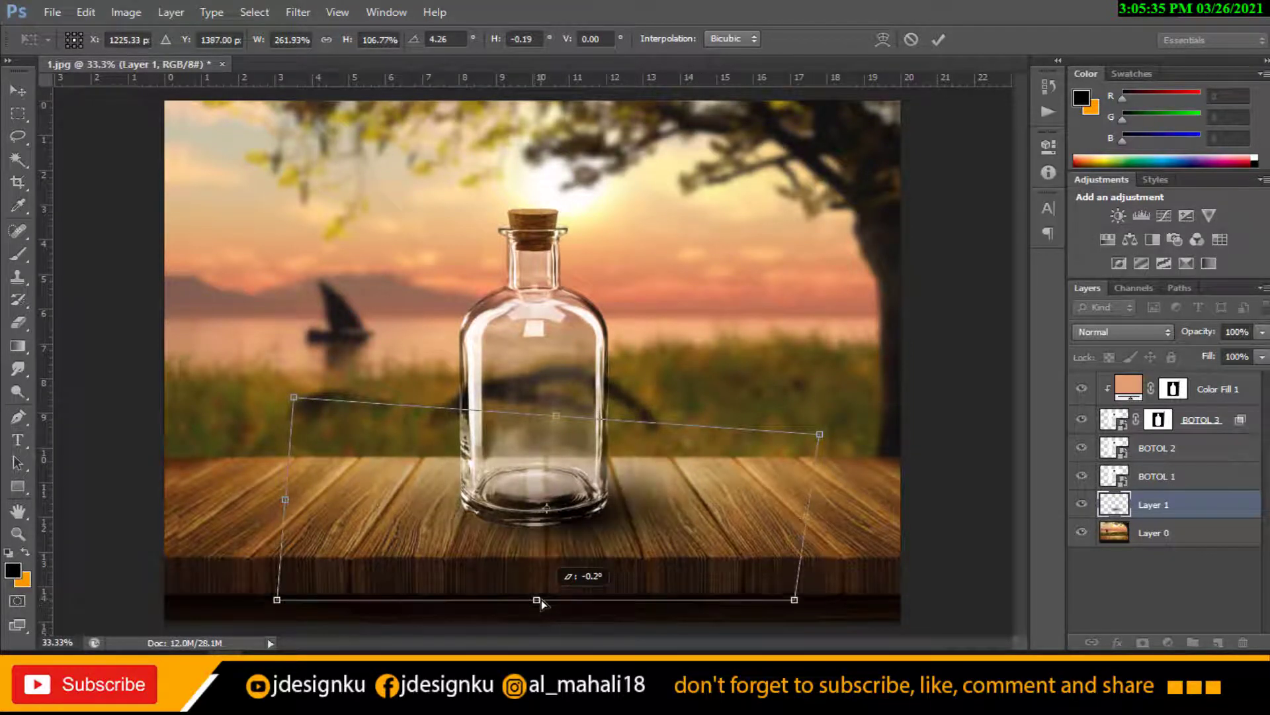
left_click_drag(816, 524, 827, 521)
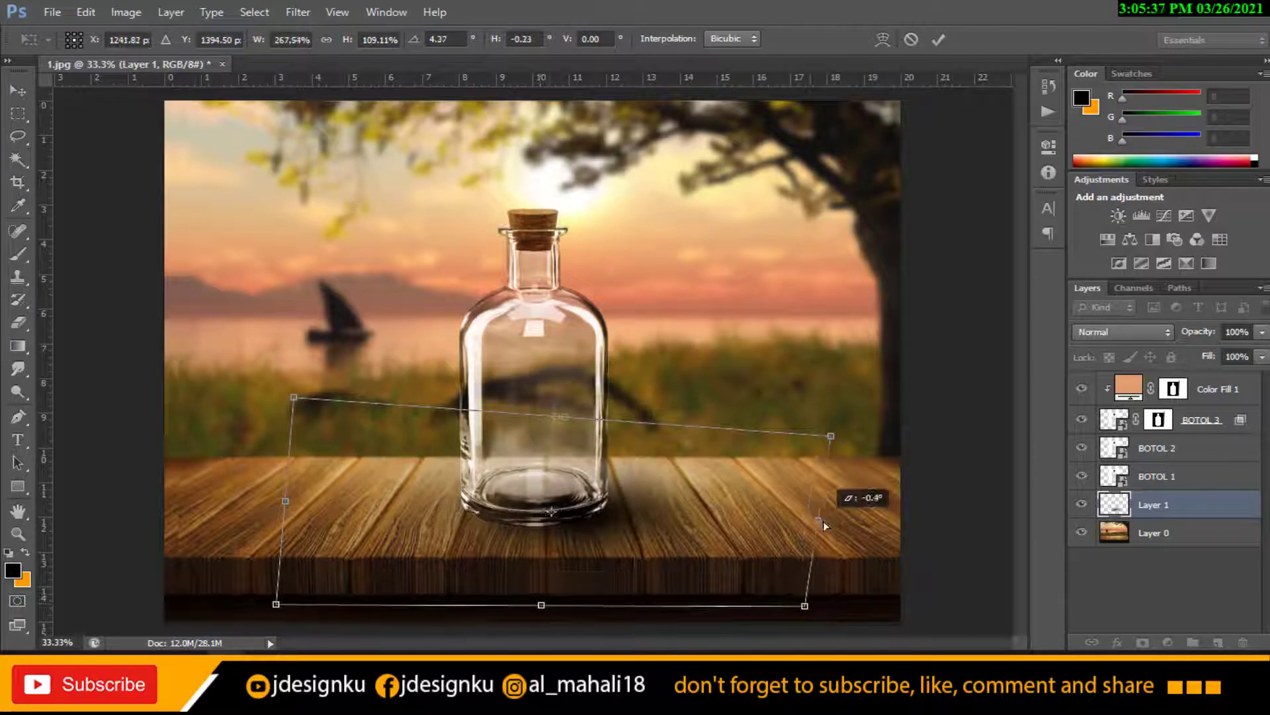
left_click(939, 40)
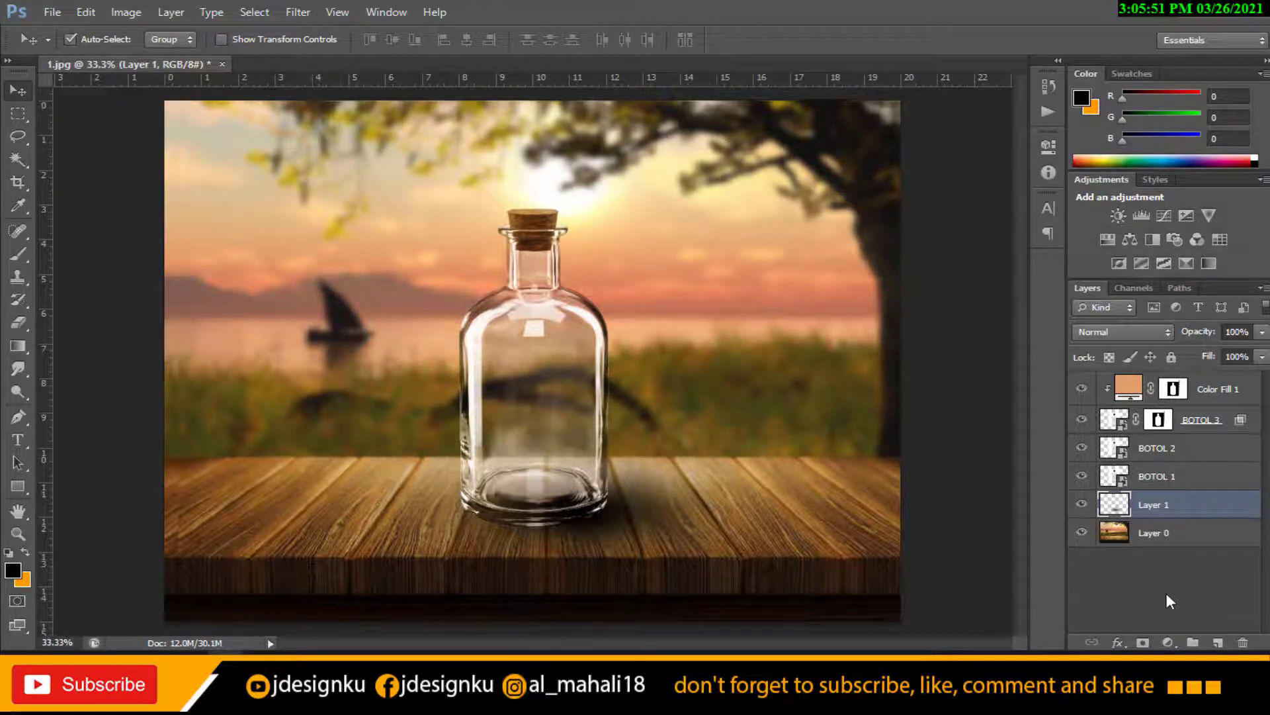
left_click(1168, 643)
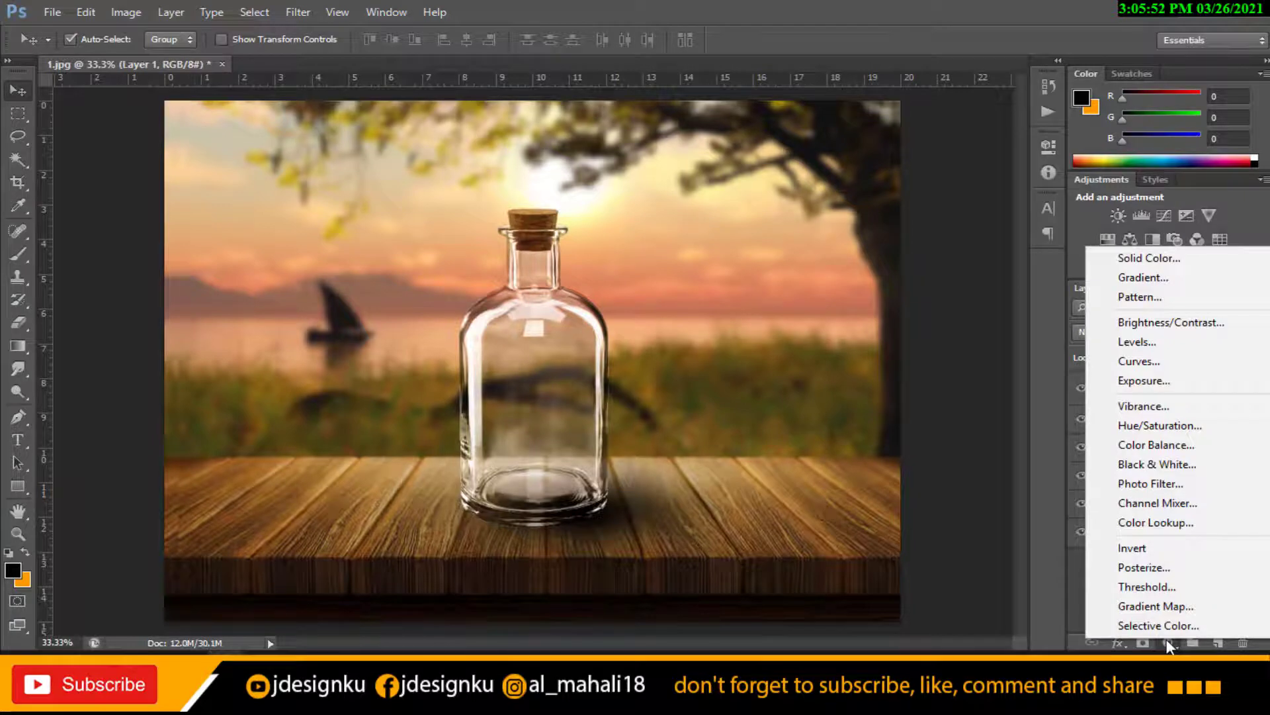
Step: Add a Solid Color fill layer clipped to the shadow layer
left_click(1202, 268)
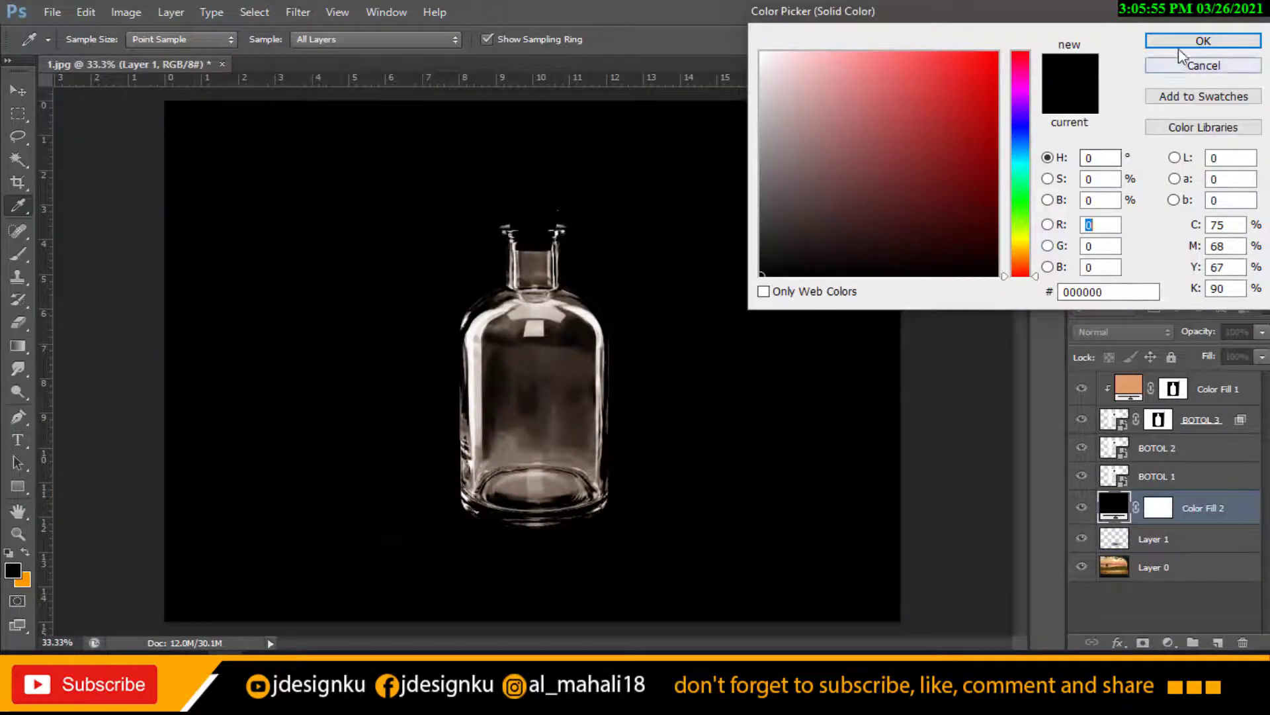
left_click(1199, 42)
right_click(1169, 519)
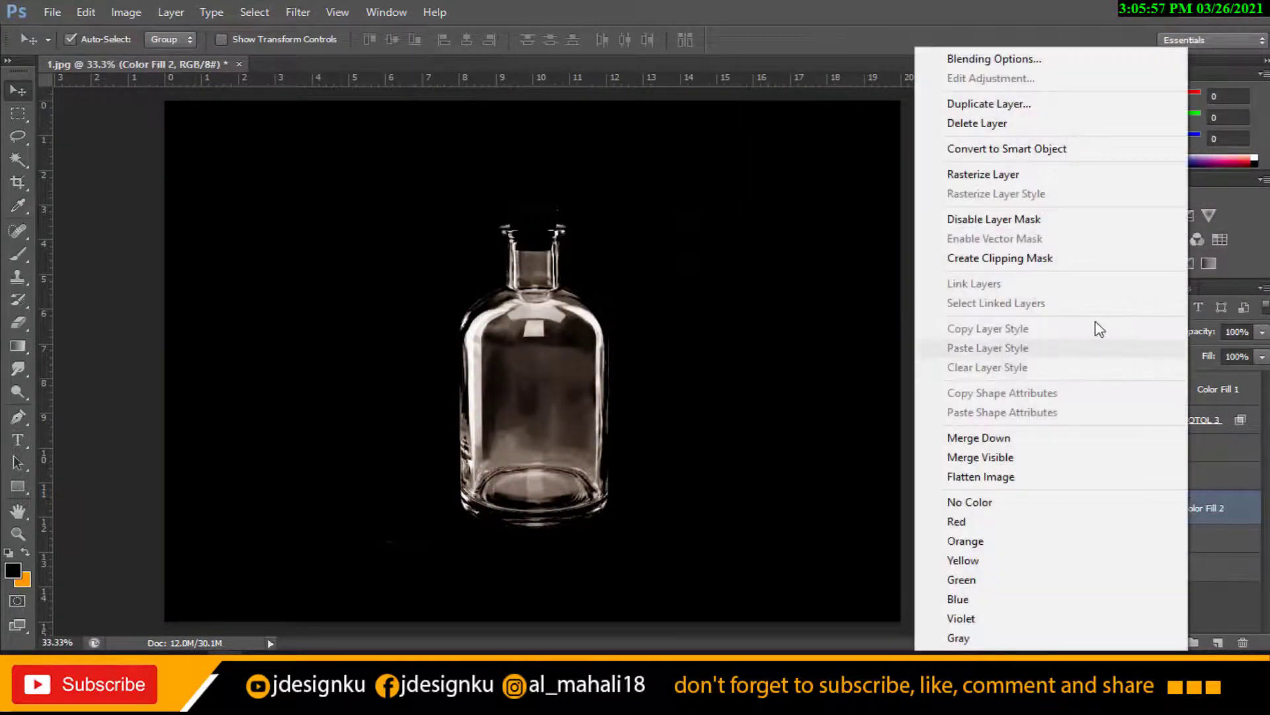
left_click(1001, 258)
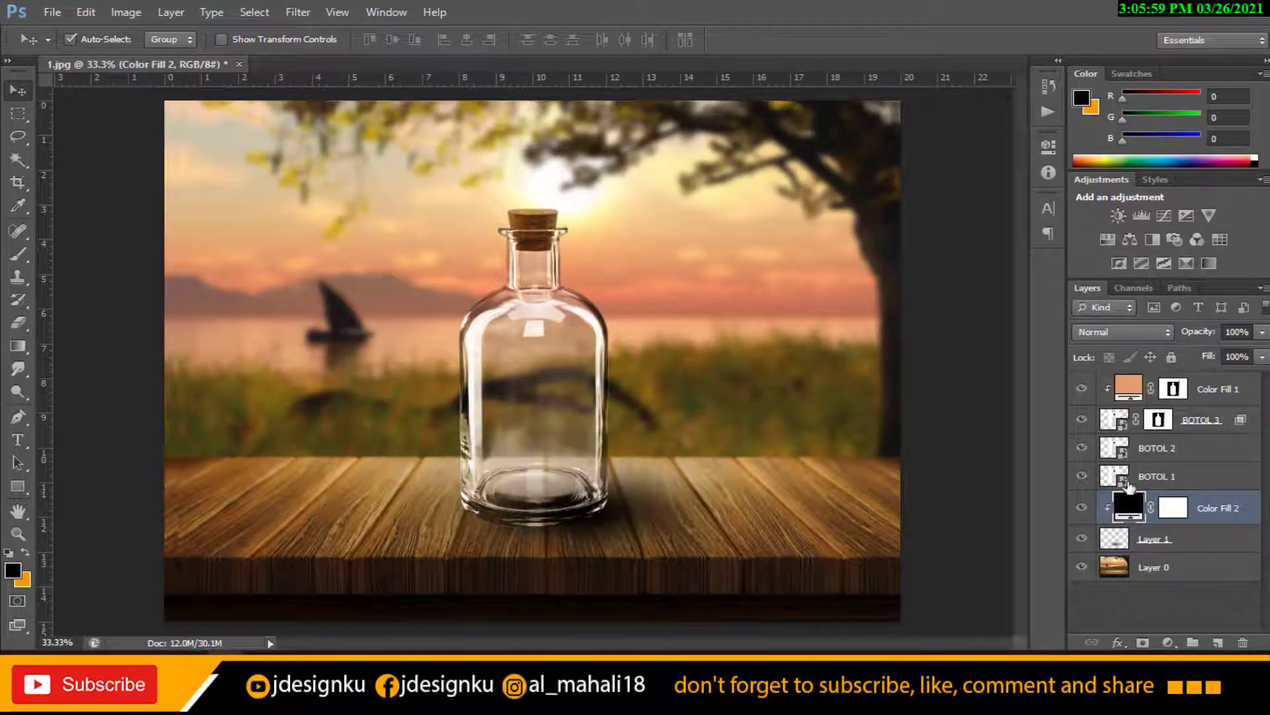
Step: Change Color Fill 2 to a dark brown sampled from the wooden table
double_click(1130, 506)
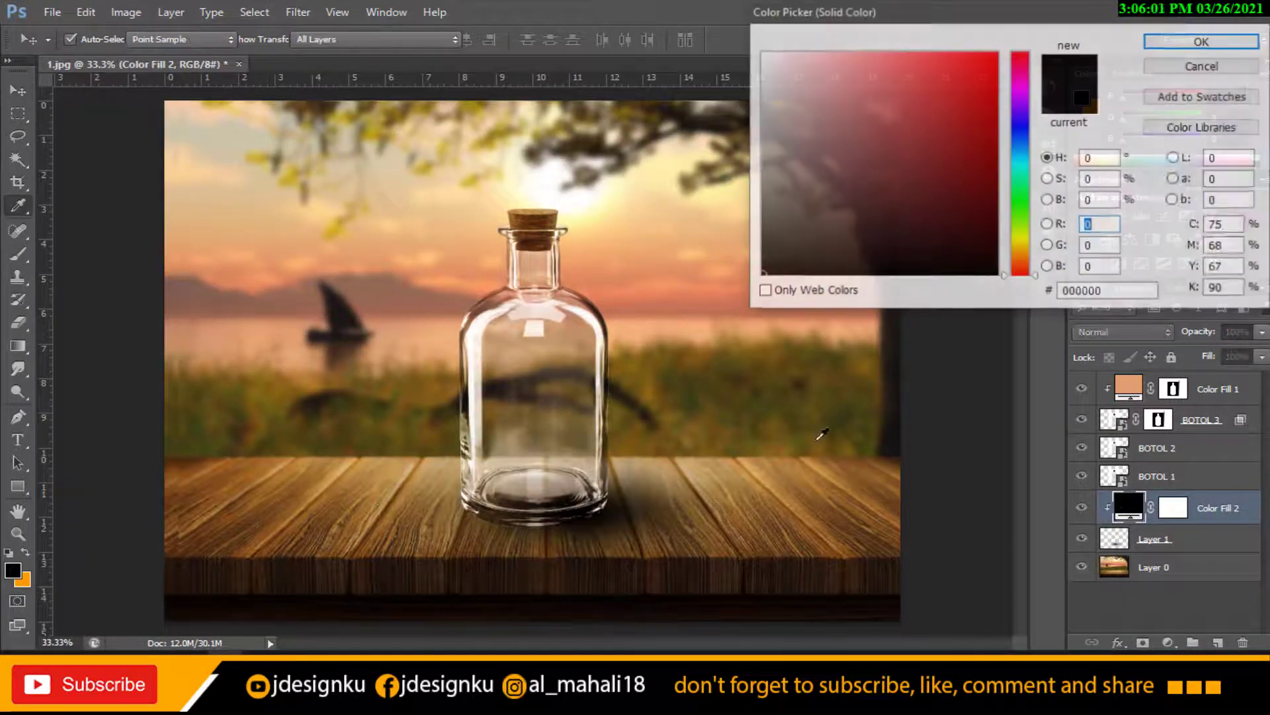
left_click(749, 493)
left_click(686, 543)
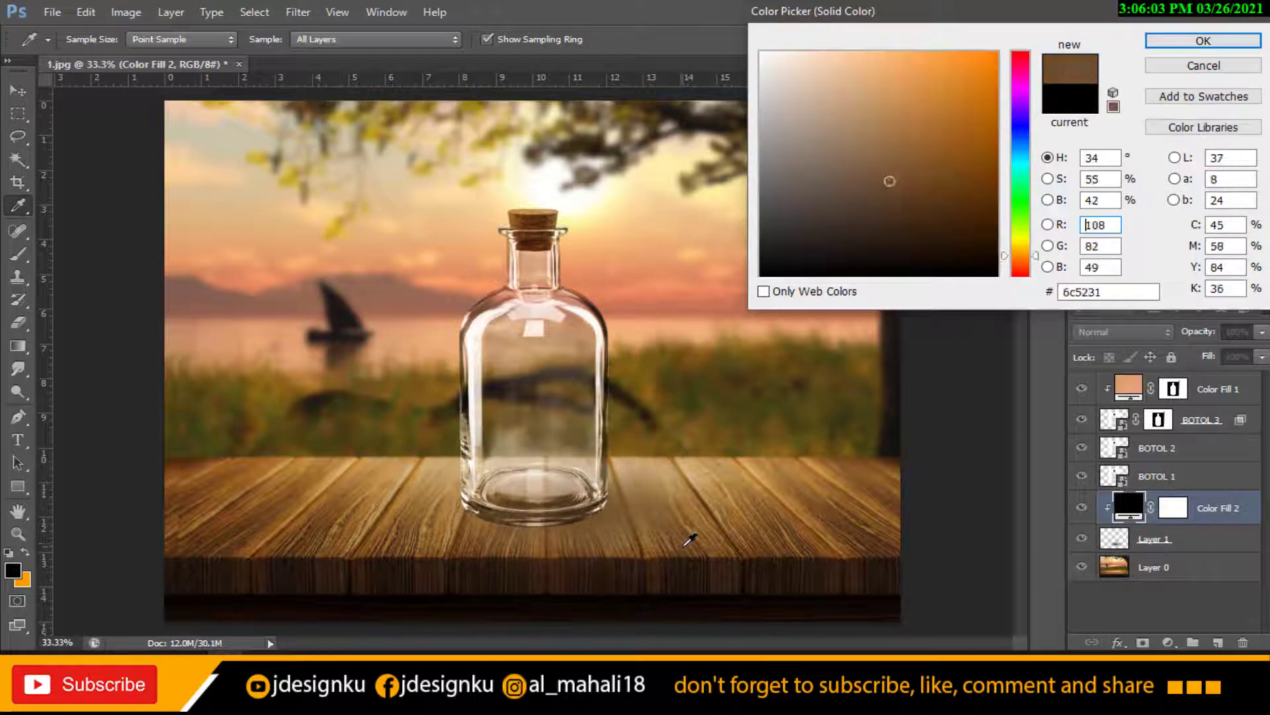
left_click(689, 538)
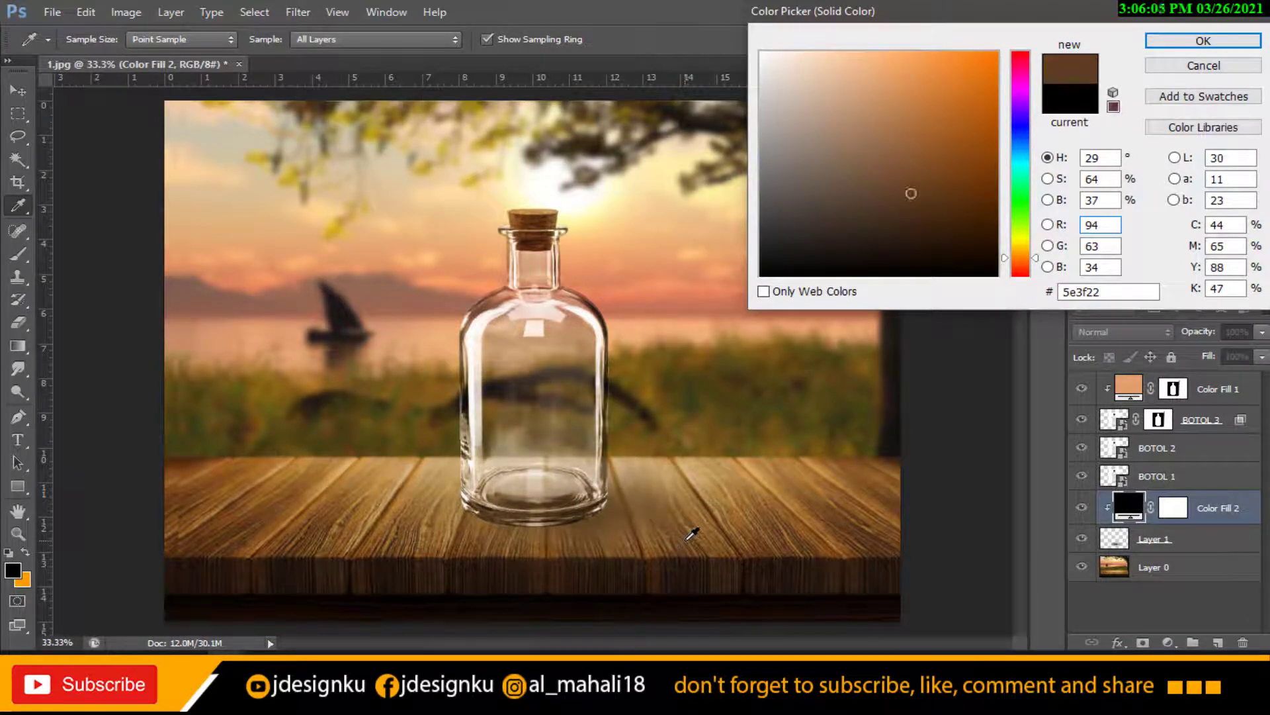
left_click(1194, 41)
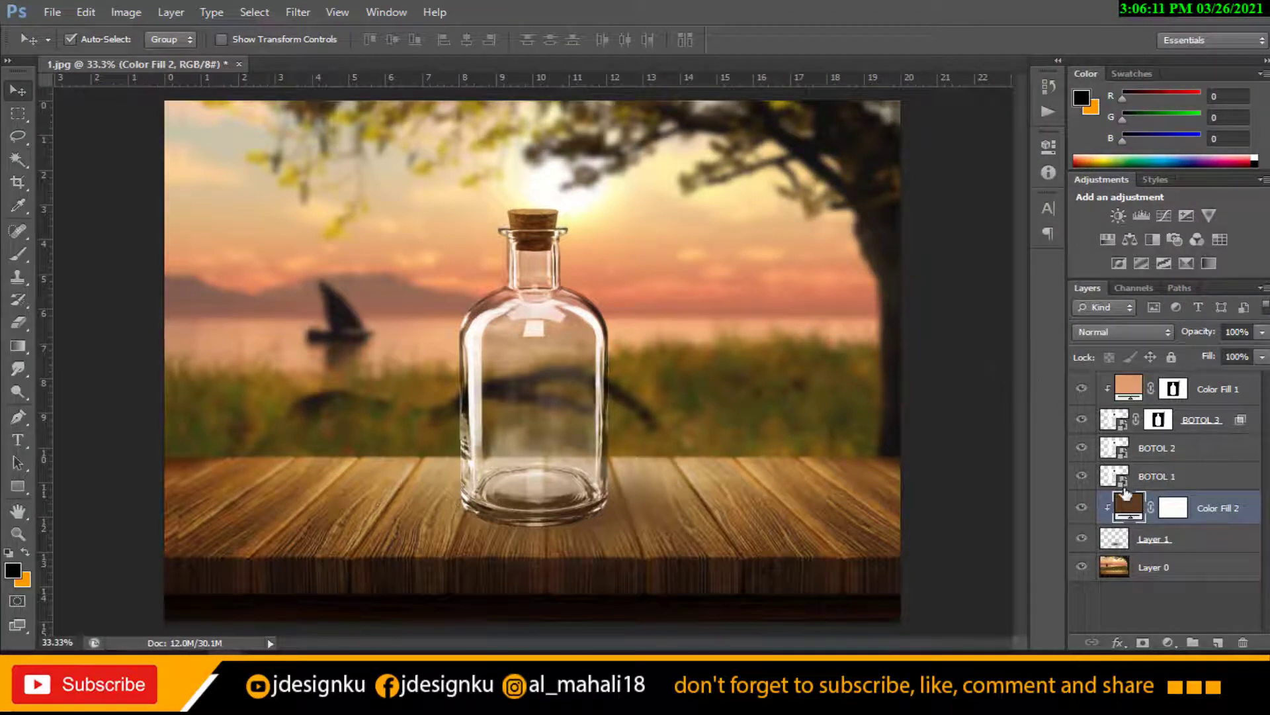
Step: Transform the shadow layer to shorten its height and shift it slightly left and down
left_click(1152, 539)
key("ctrl+t")
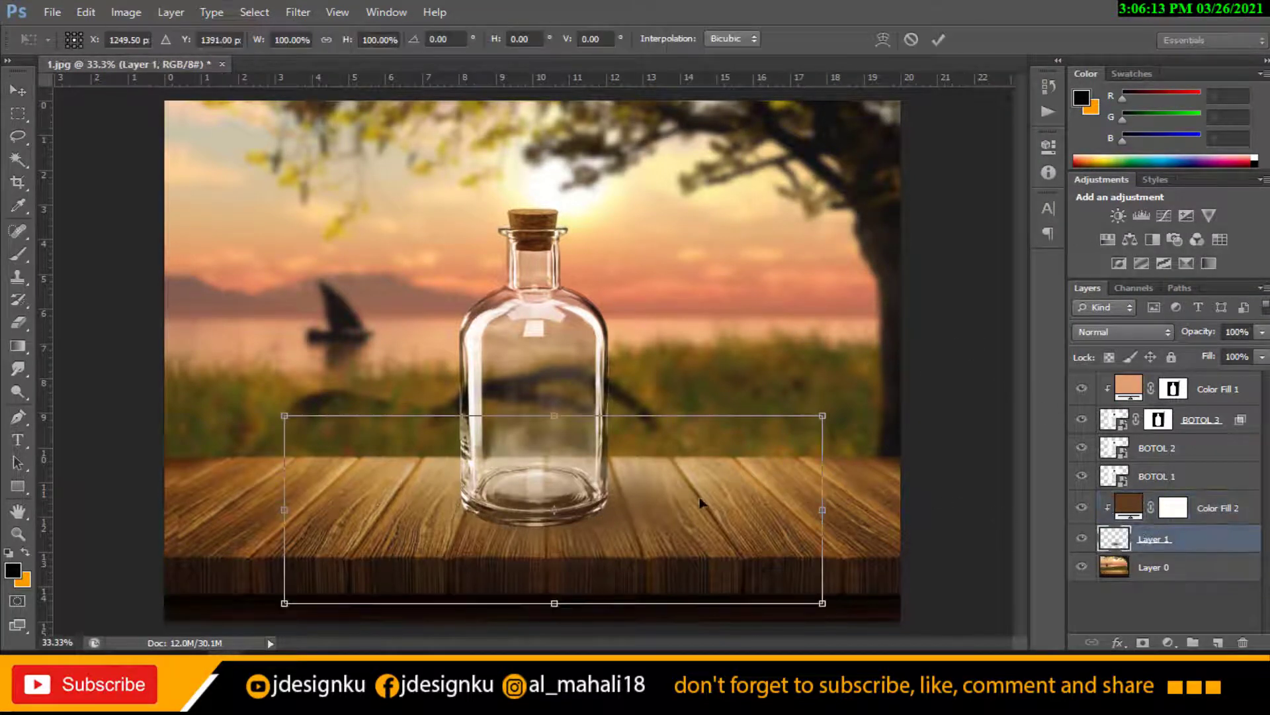
left_click_drag(554, 602, 555, 589)
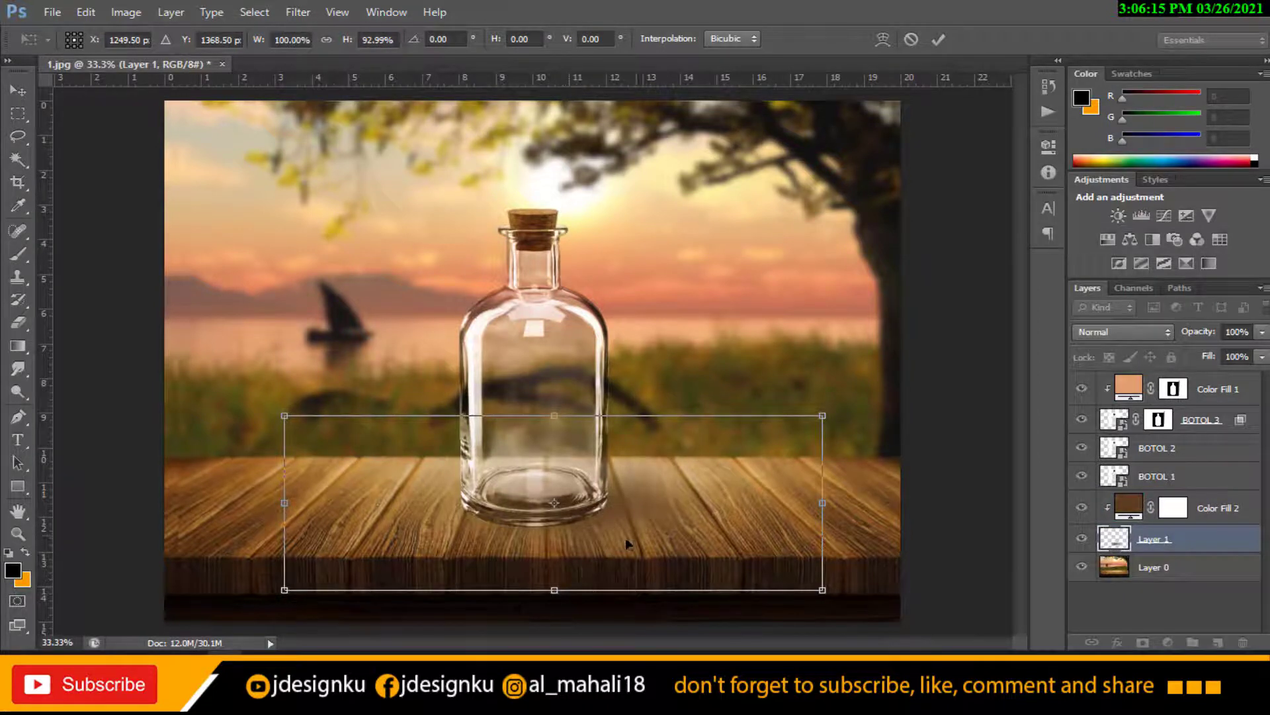
left_click_drag(625, 539, 612, 547)
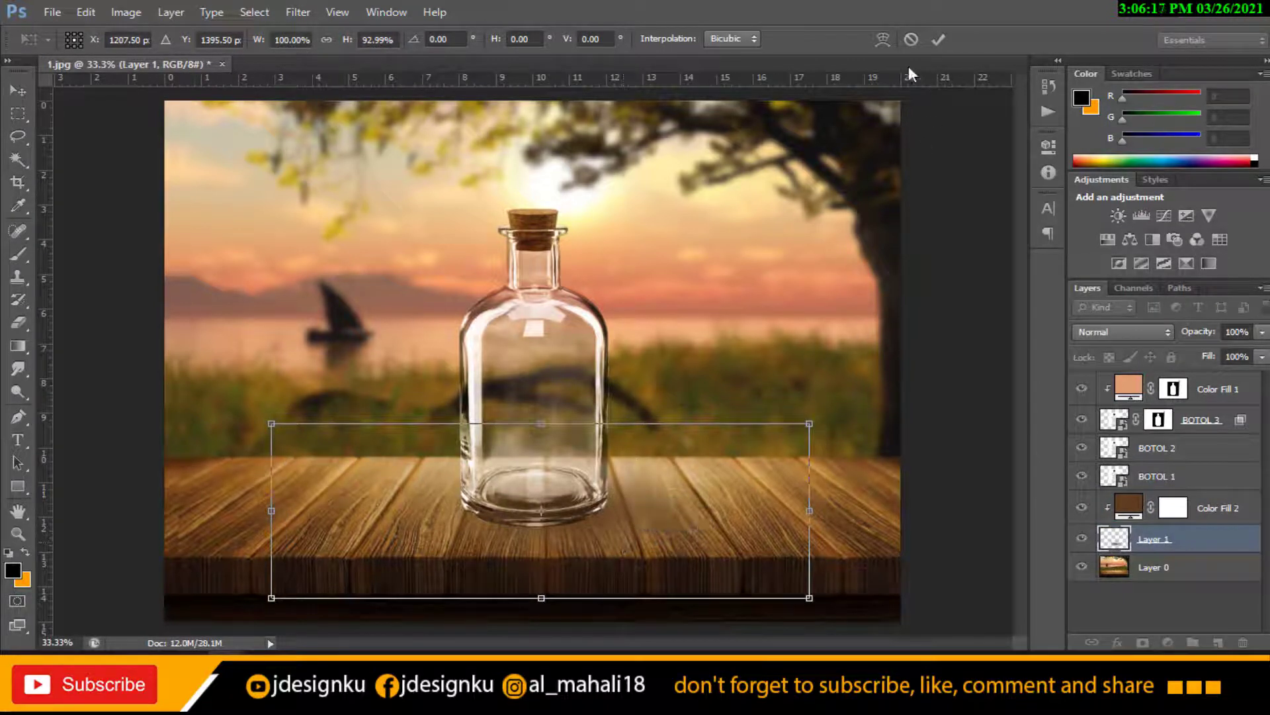
left_click(939, 39)
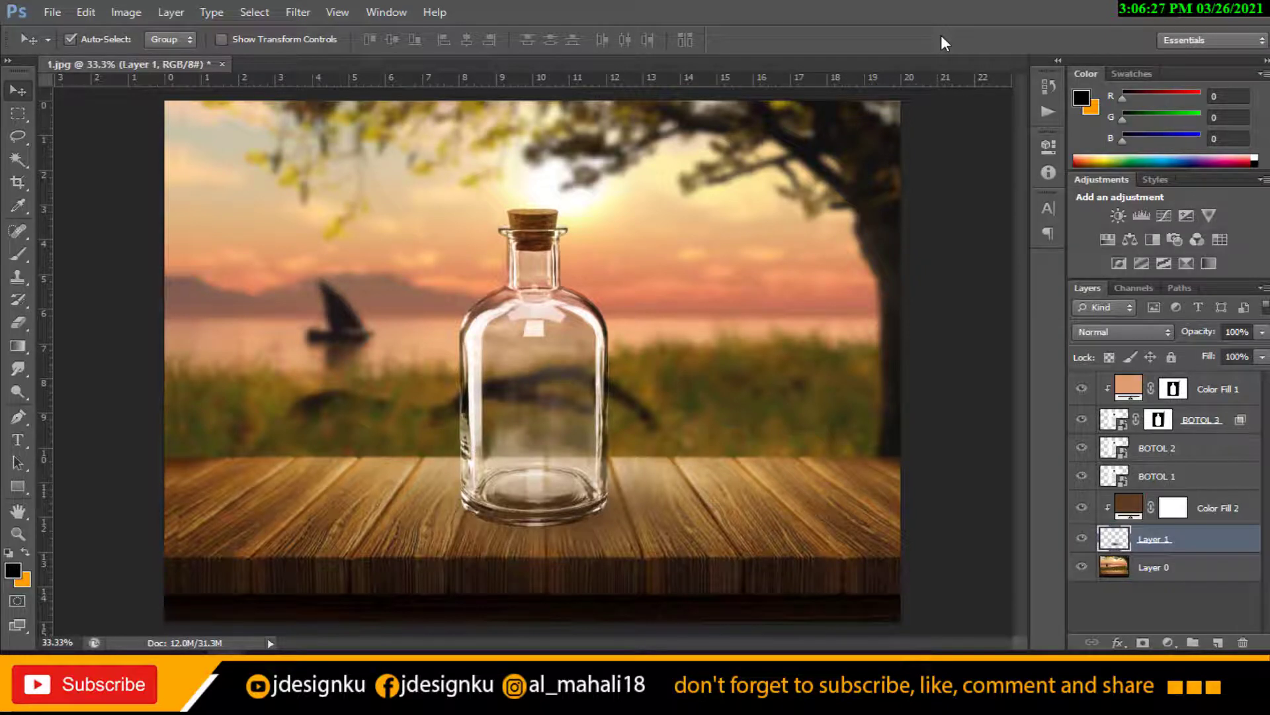
Step: Select Layer 0, the table background, in the Layers panel
left_click(1211, 399)
left_click(1210, 503)
left_click(1197, 539)
left_click(1181, 579)
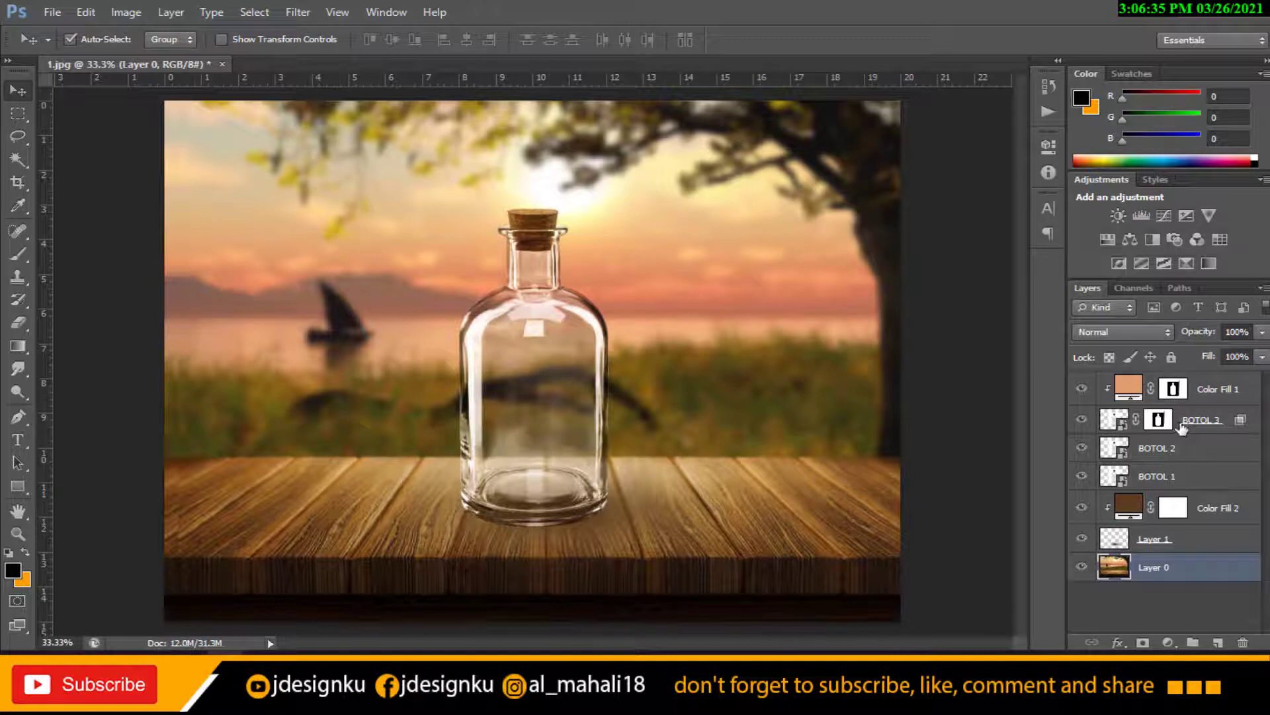
Step: Group the bottle and shadow layers above Layer 0 and move the group right
left_click(1189, 392, "shift")
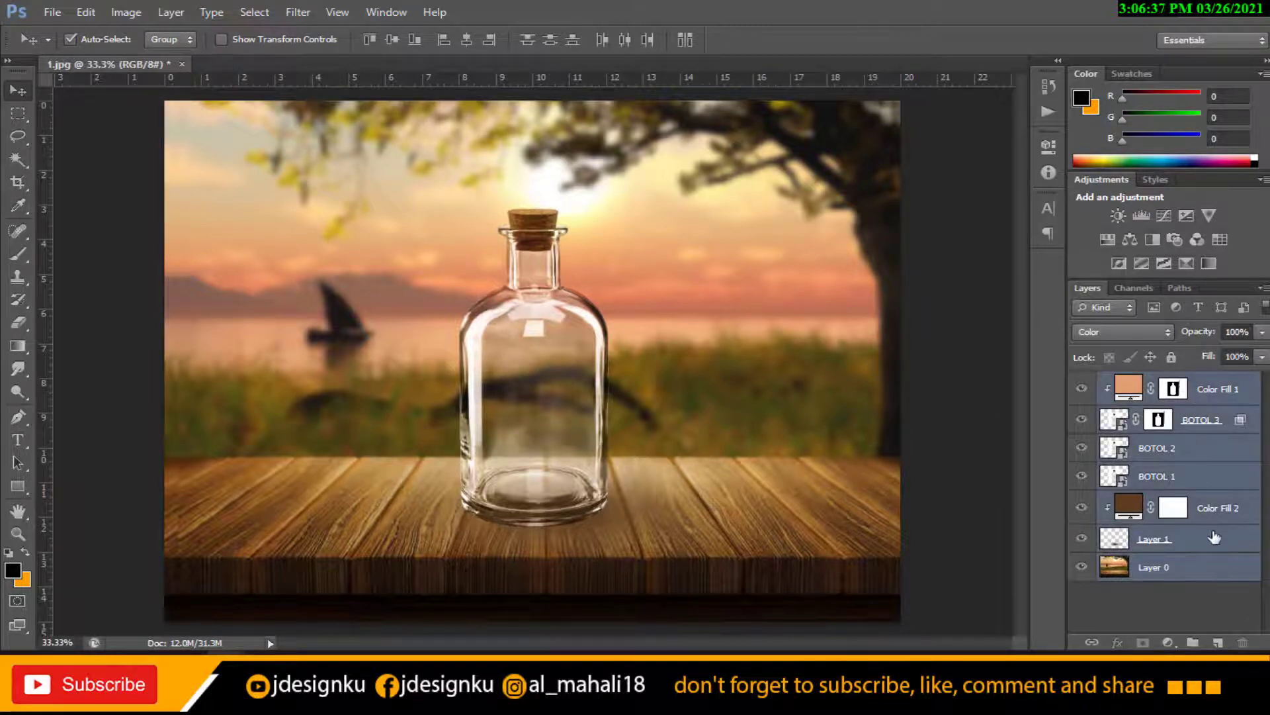
left_click(1215, 537)
left_click(1214, 388, "shift")
key("ctrl+g")
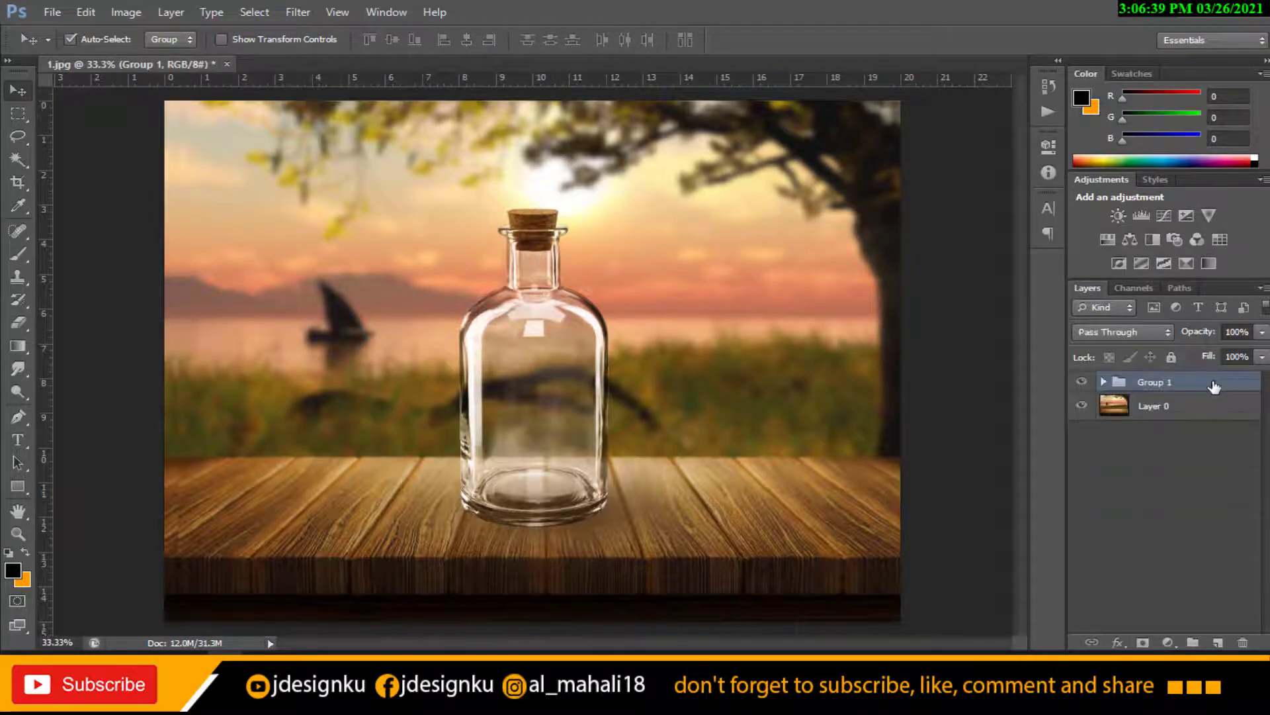
left_click_drag(552, 366, 696, 375)
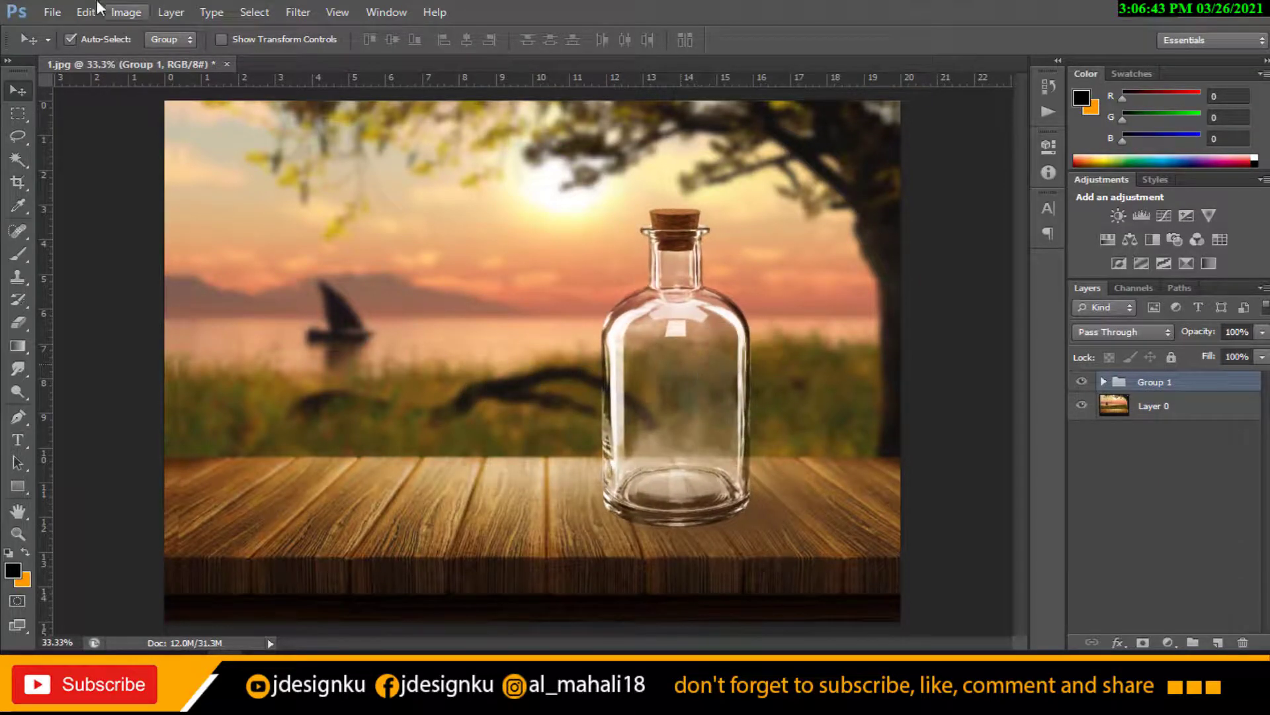
Step: Place the original BOTOL.jpg bottle photo on the left side of the canvas
left_click(52, 11)
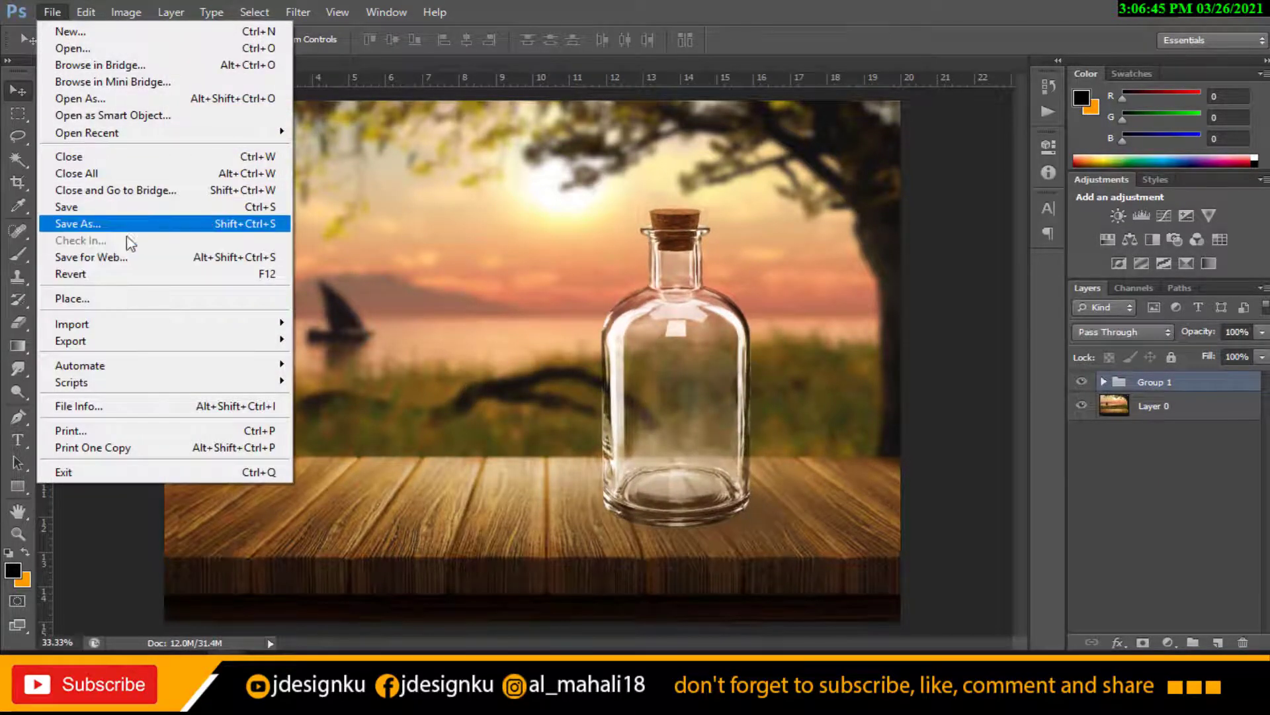
left_click(114, 298)
double_click(721, 217)
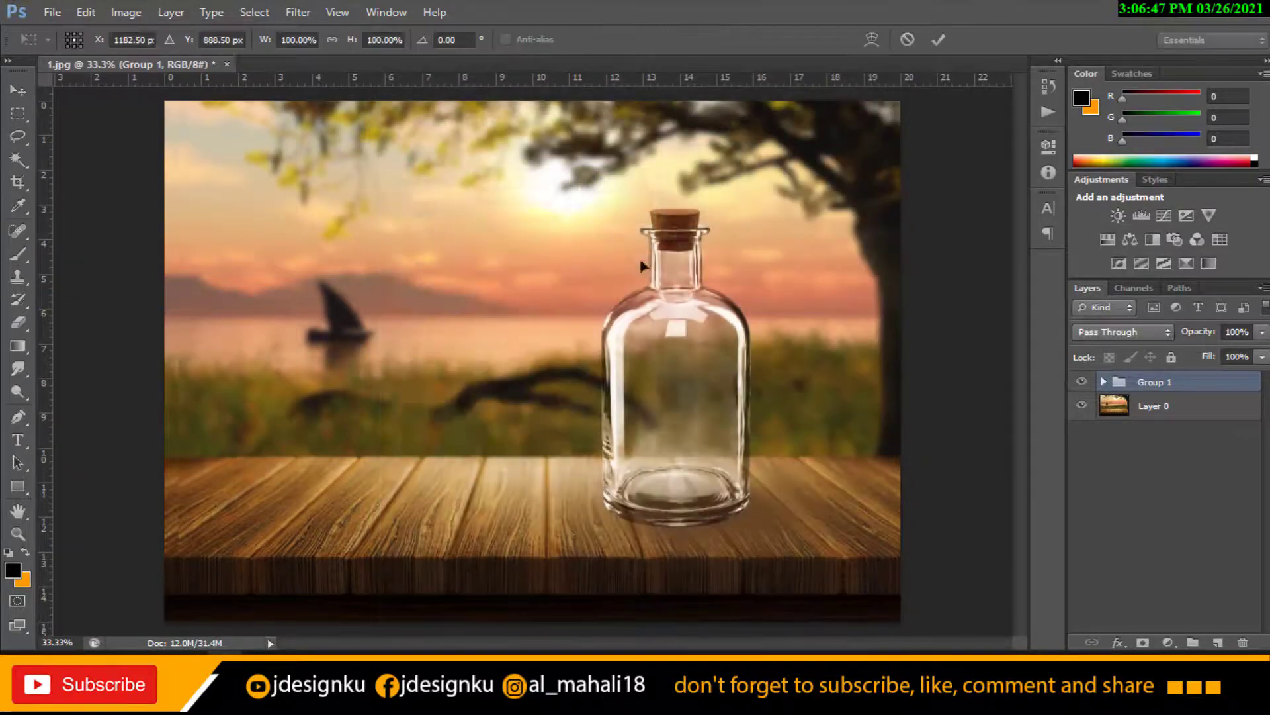
left_click_drag(593, 309, 427, 317)
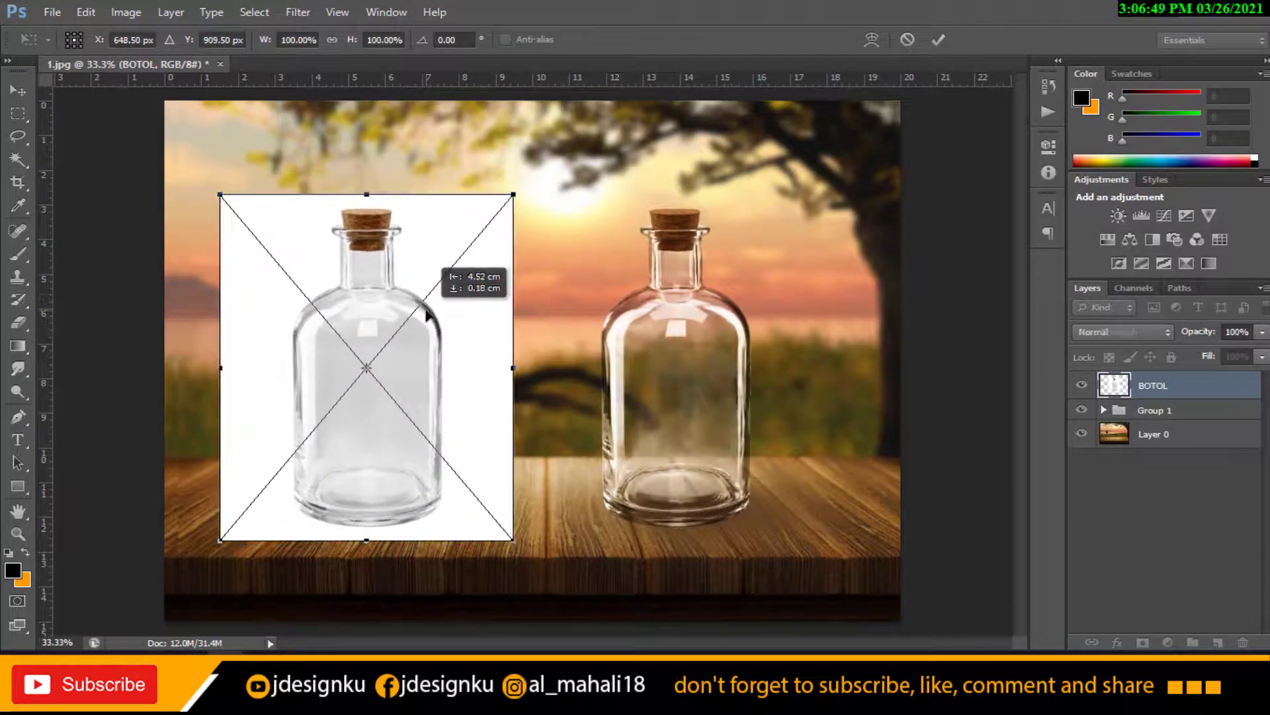
left_click(939, 41)
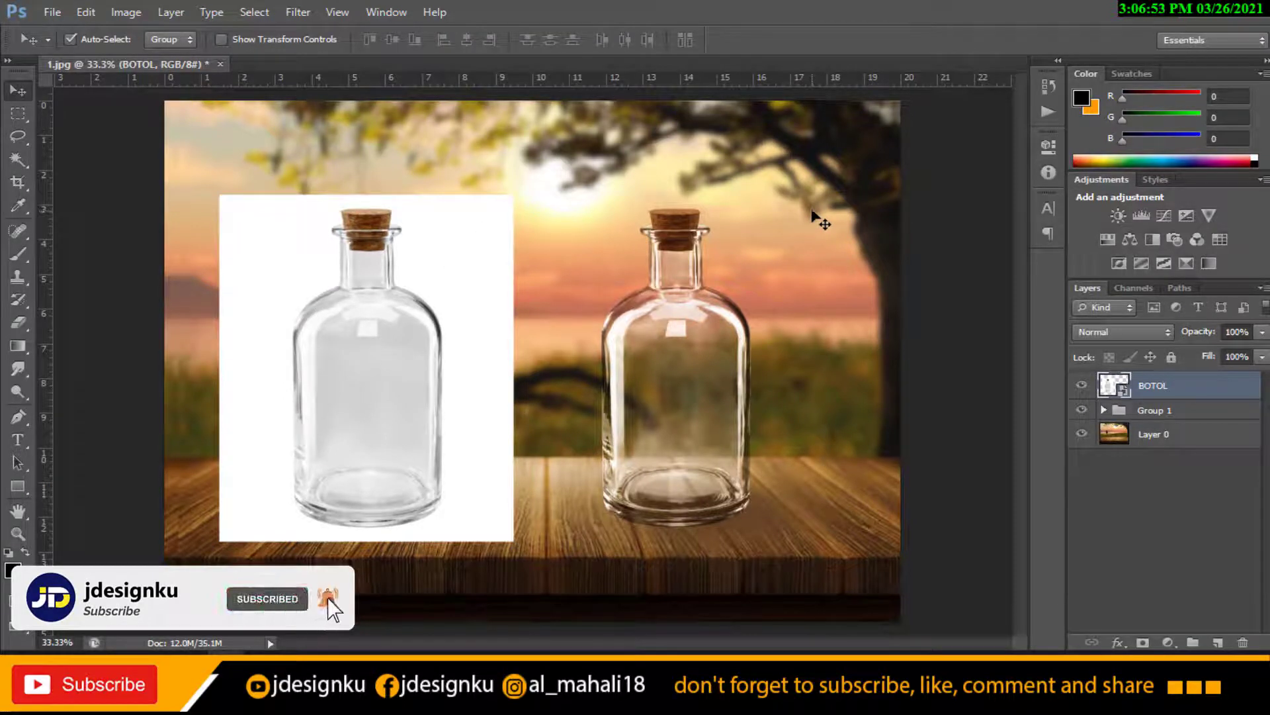
Step: Nudge the composited bottle group slightly right and start a text label above the left bottle
left_click(1154, 411)
left_click_drag(701, 340, 708, 339)
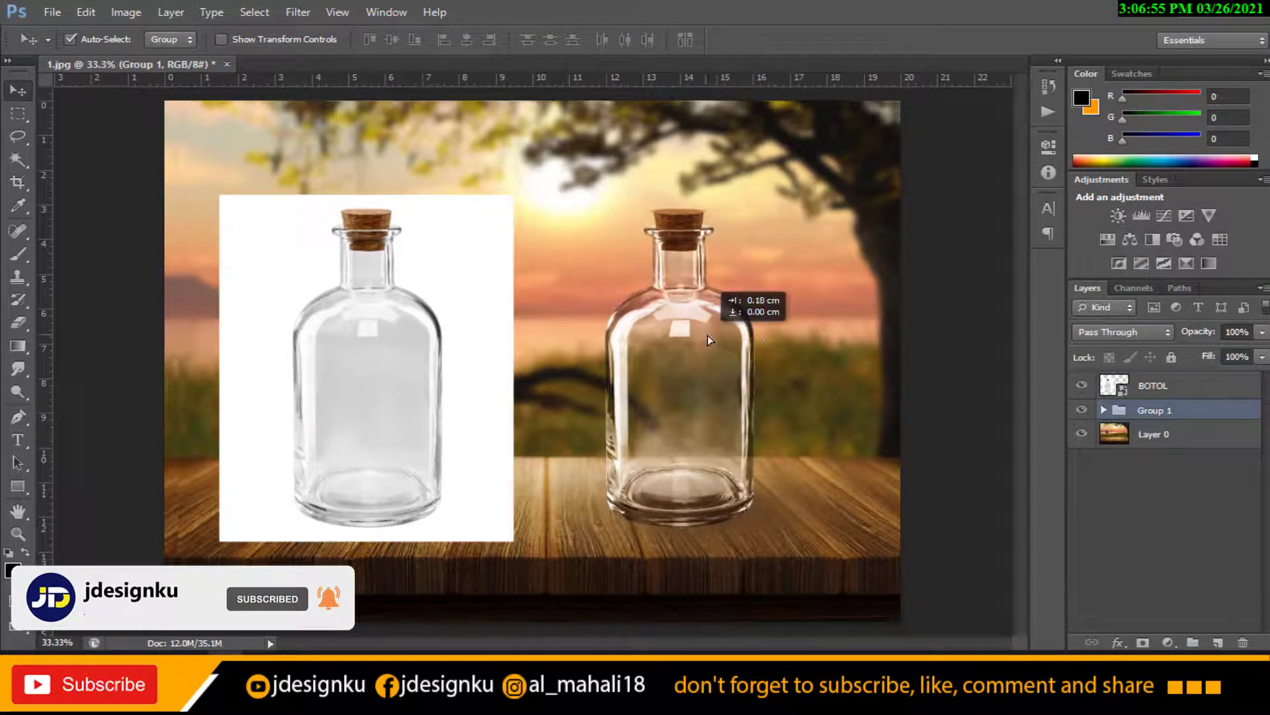
left_click(1199, 391)
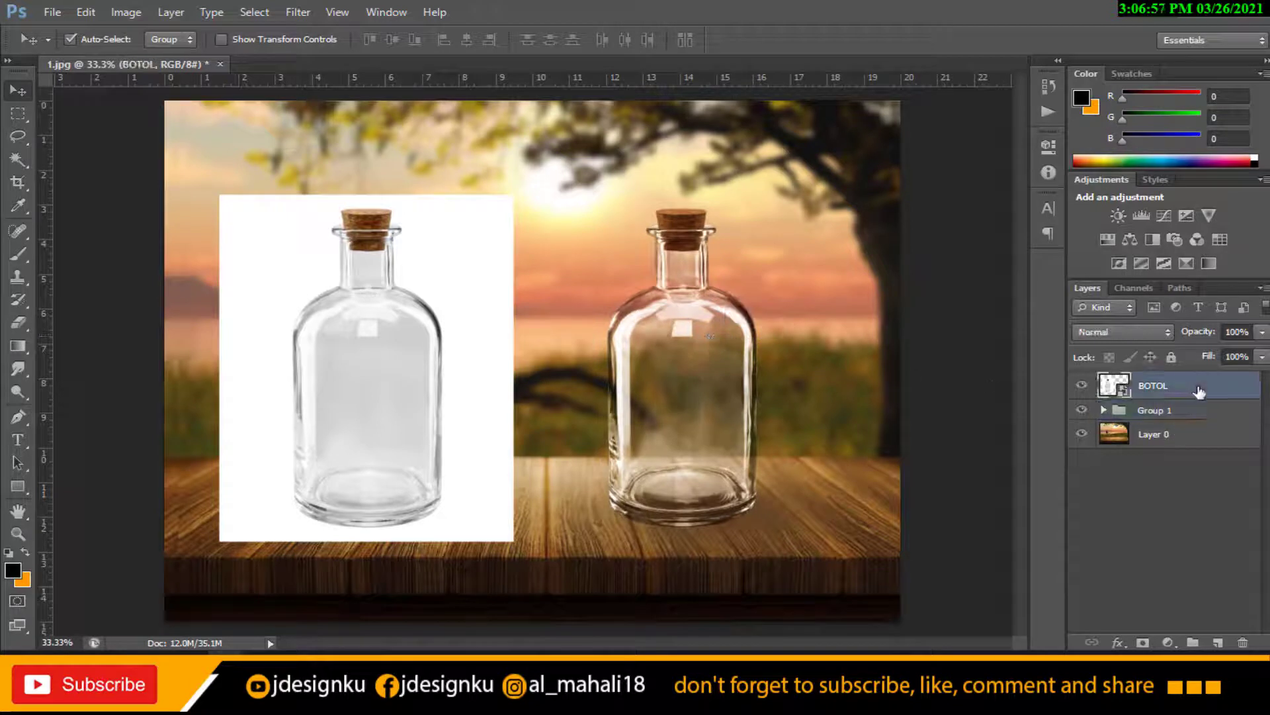
key("t")
left_click(345, 150)
type("BEFORE")
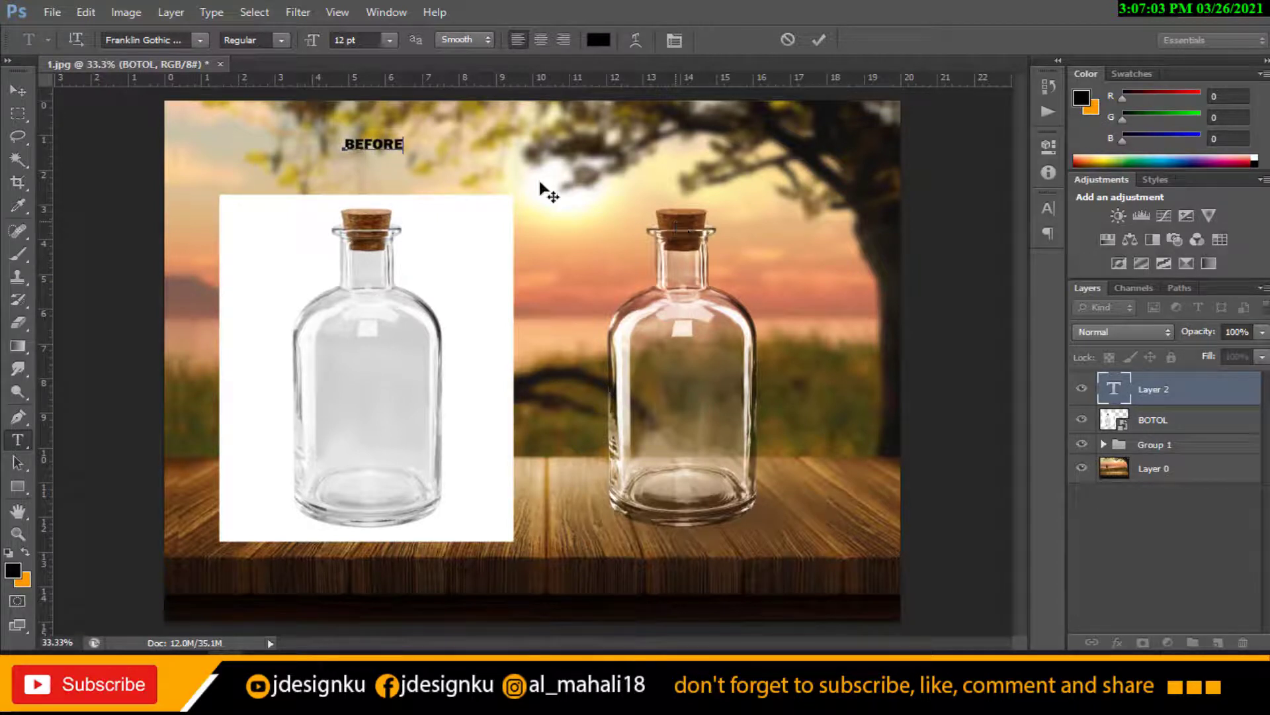
Step: Commit the BEFORE text and enlarge it to about double size
left_click(20, 92)
key("ctrl+t")
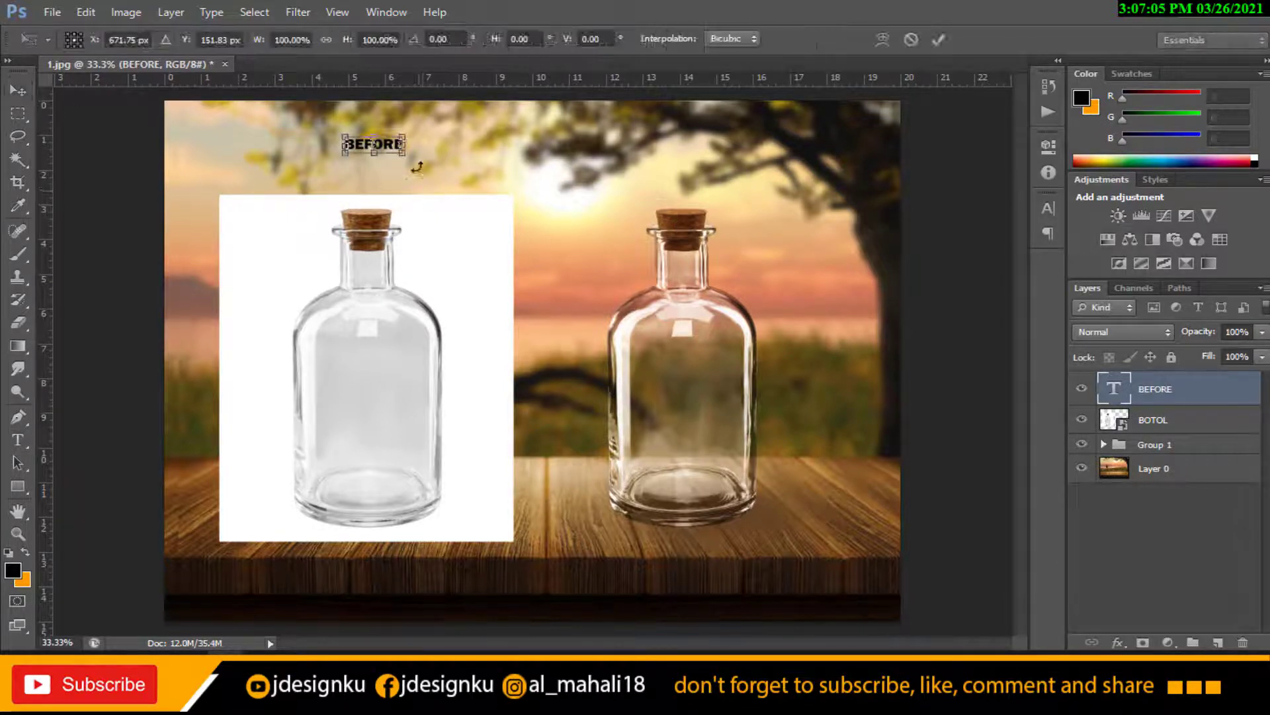
mouse_move(410, 159)
left_mouse_down()
mouse_move(466, 173)
mouse_move(415, 161)
left_mouse_up()
key("Return")
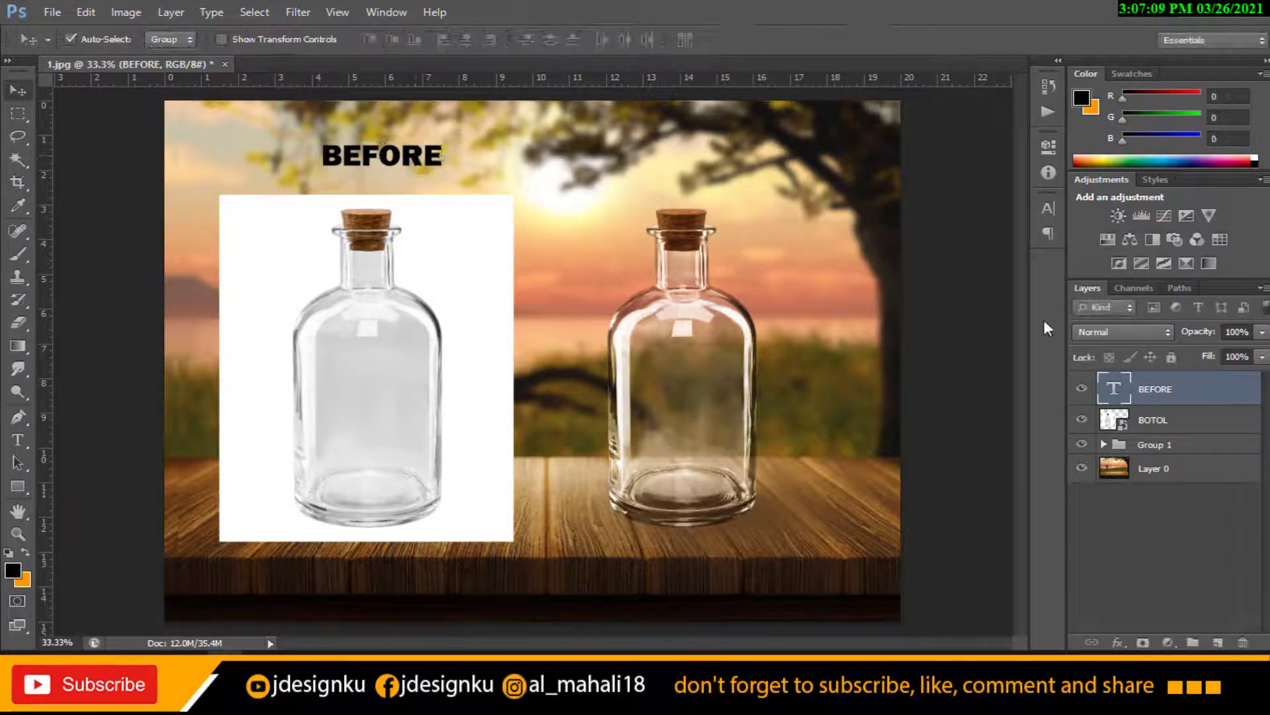
Step: Give the BEFORE text a white Stroke outline via Blending Options
right_click(1165, 388)
left_click(1022, 110)
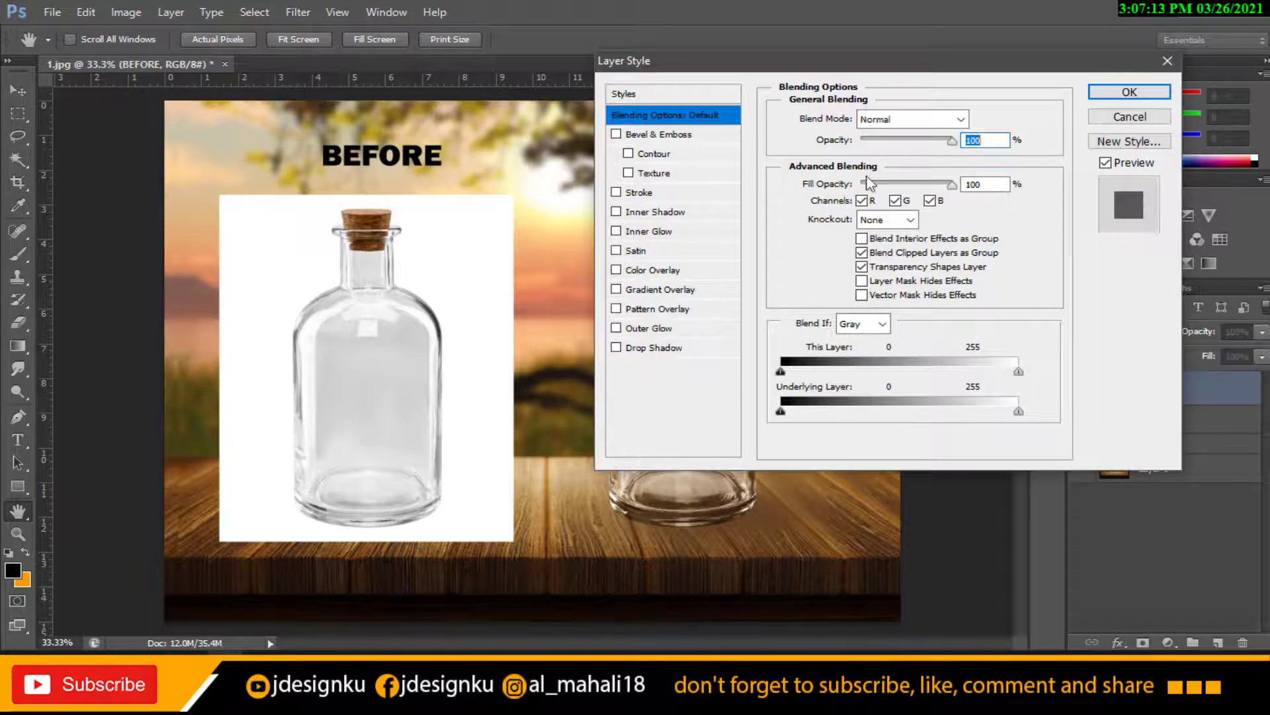
left_click(639, 192)
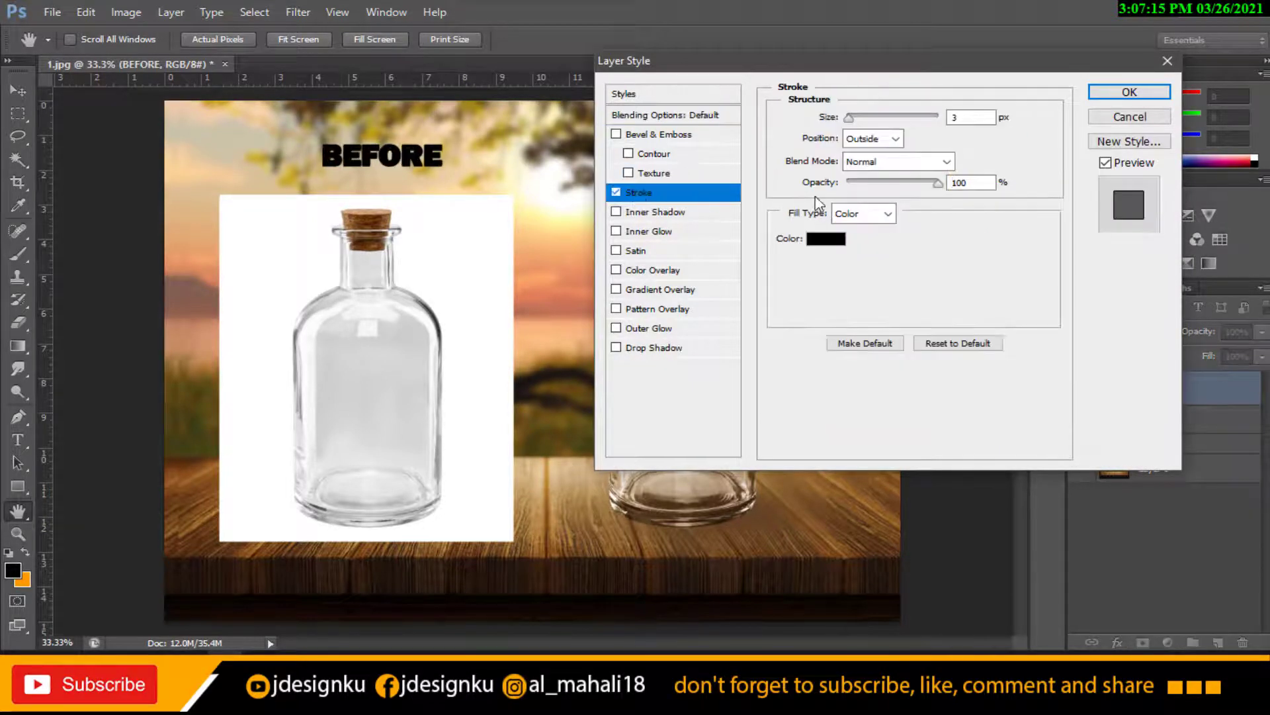
left_click(827, 253)
left_click(763, 53)
key("Return")
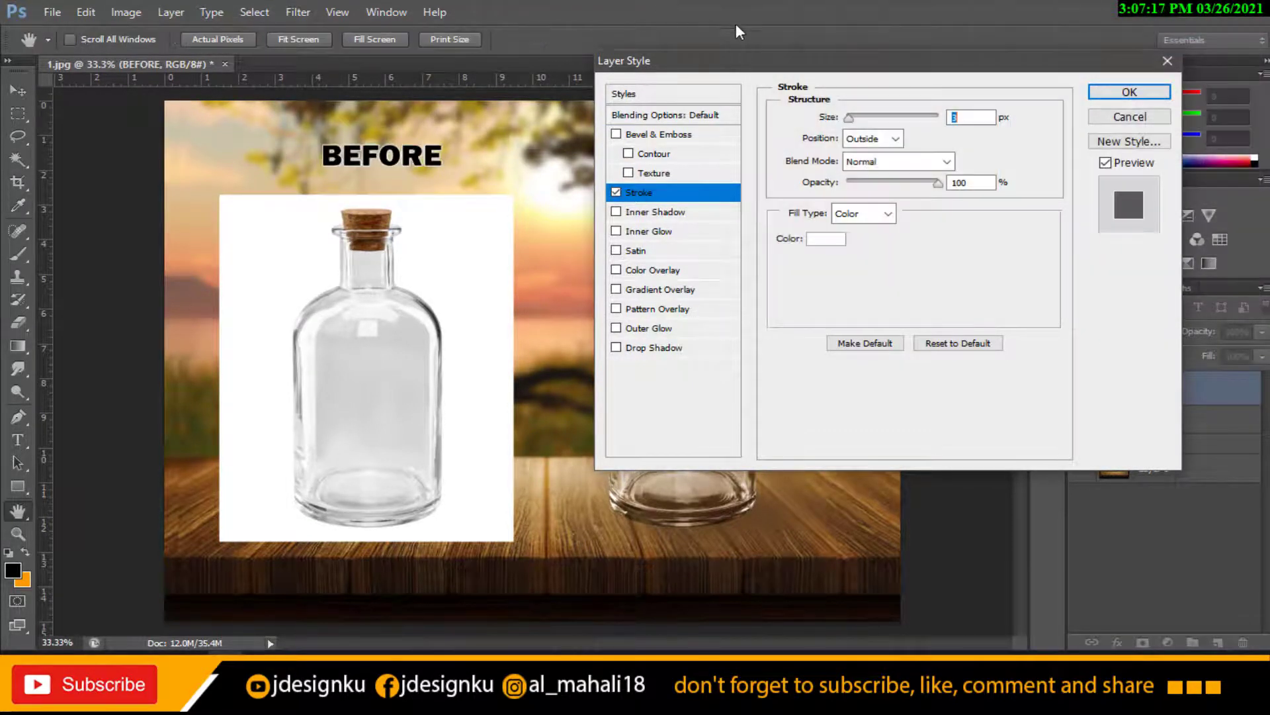
key("Return")
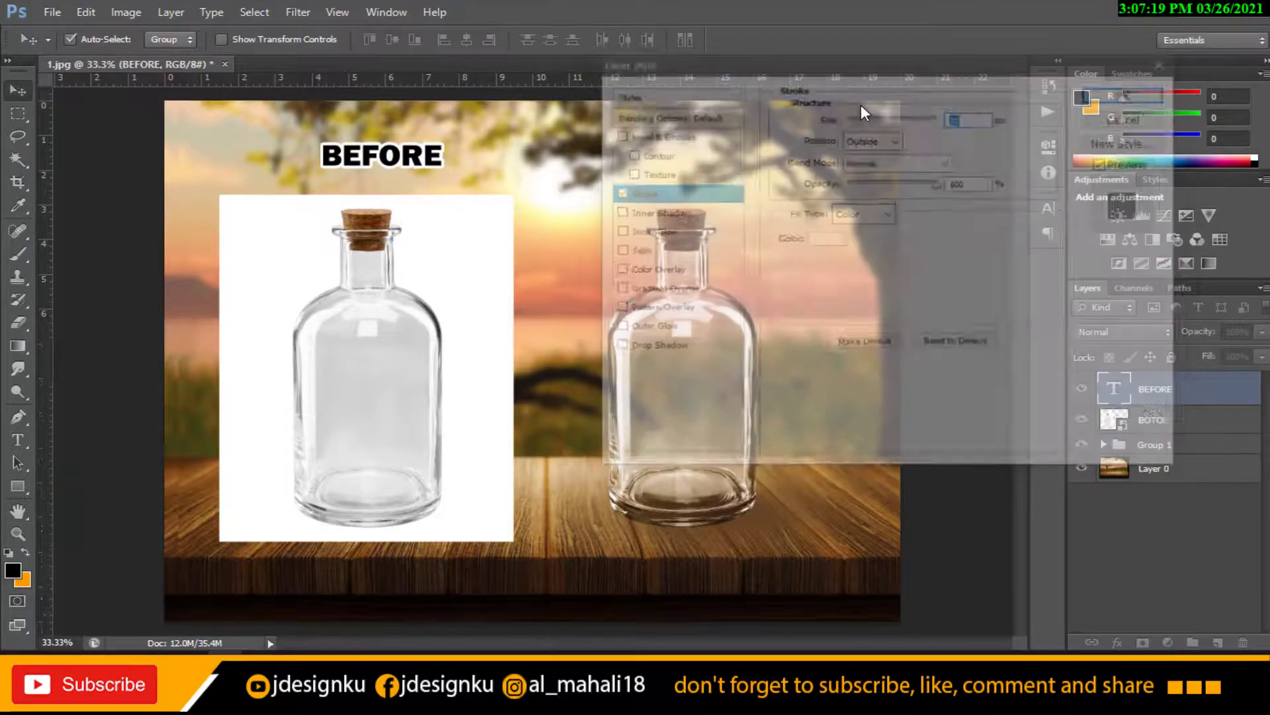
Step: Copy the BEFORE label over the right bottle, change it to AFTER, and nudge it right
mouse_move(409, 157)
left_mouse_down()
mouse_move(394, 151)
mouse_move(696, 147)
left_mouse_up()
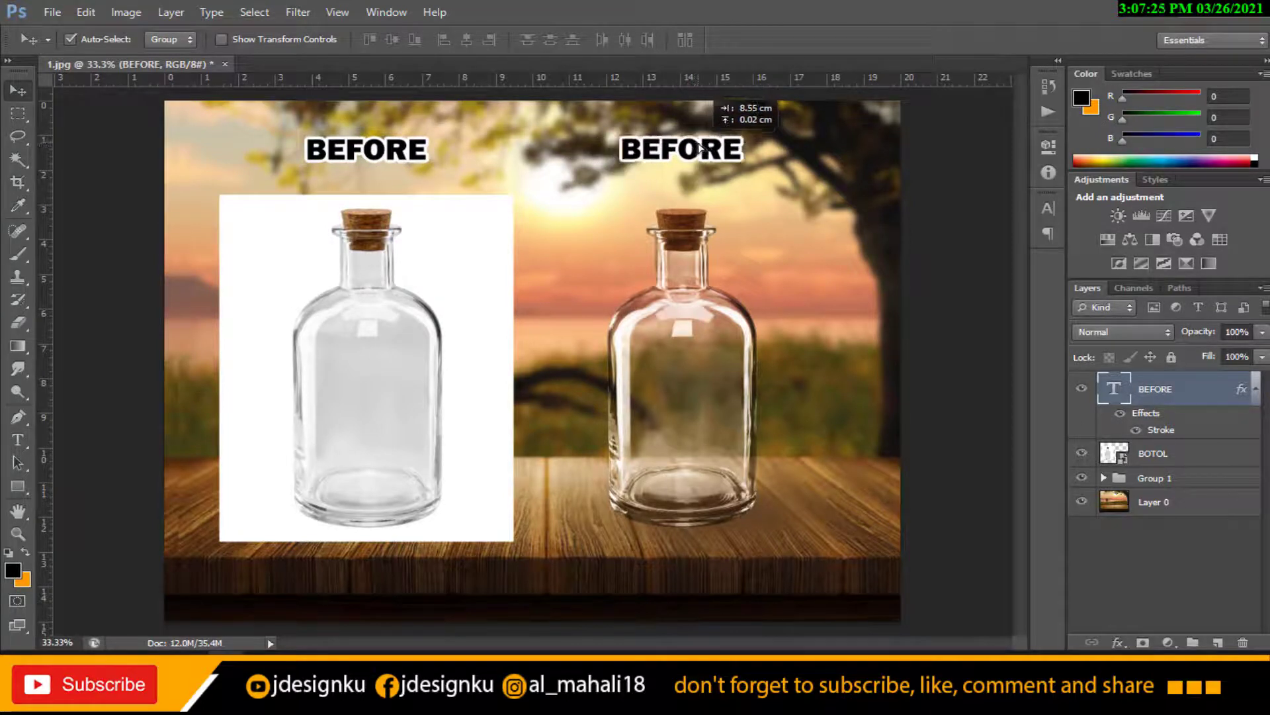
left_click_drag(696, 146, 700, 150)
key("t")
double_click(700, 149)
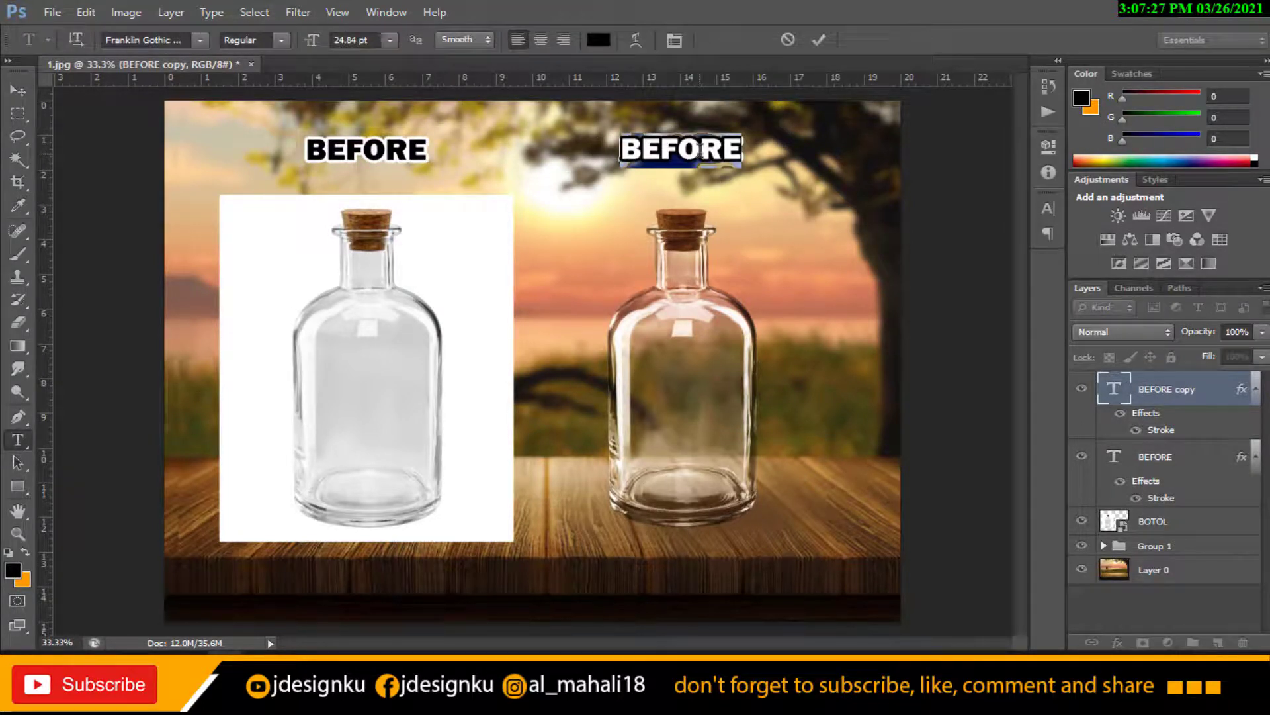
type("AFTER")
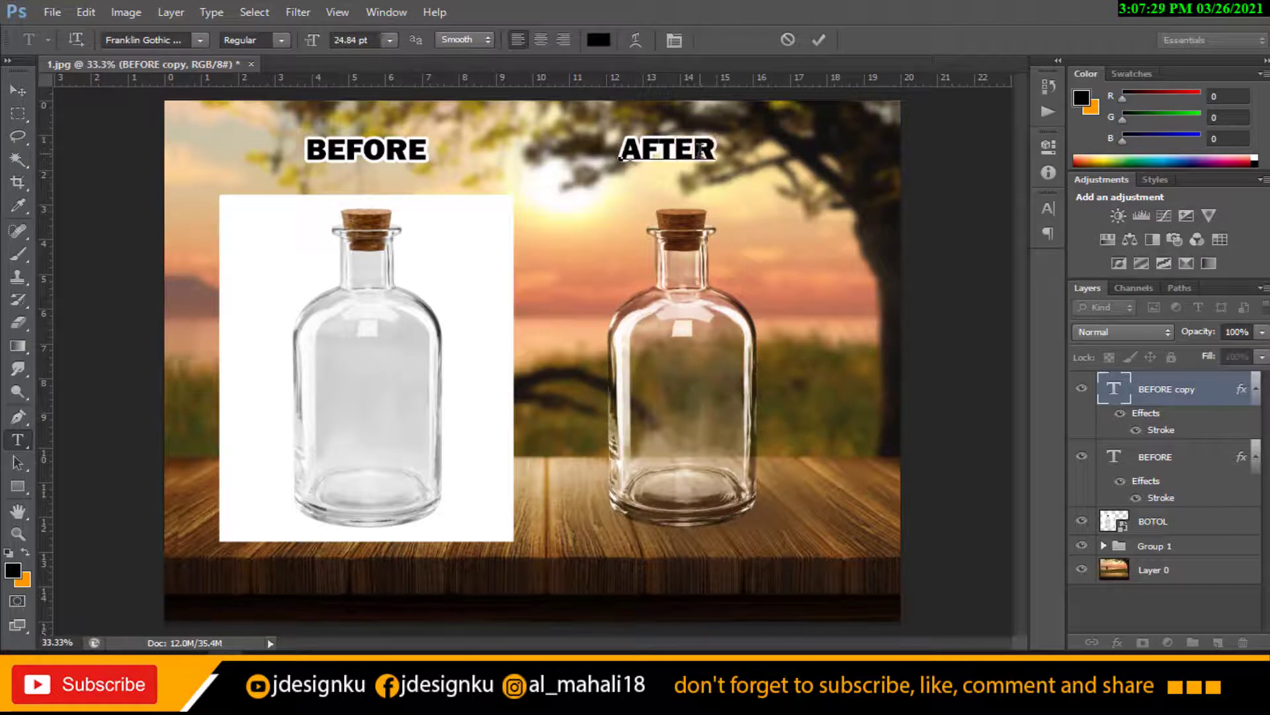
left_click(821, 39)
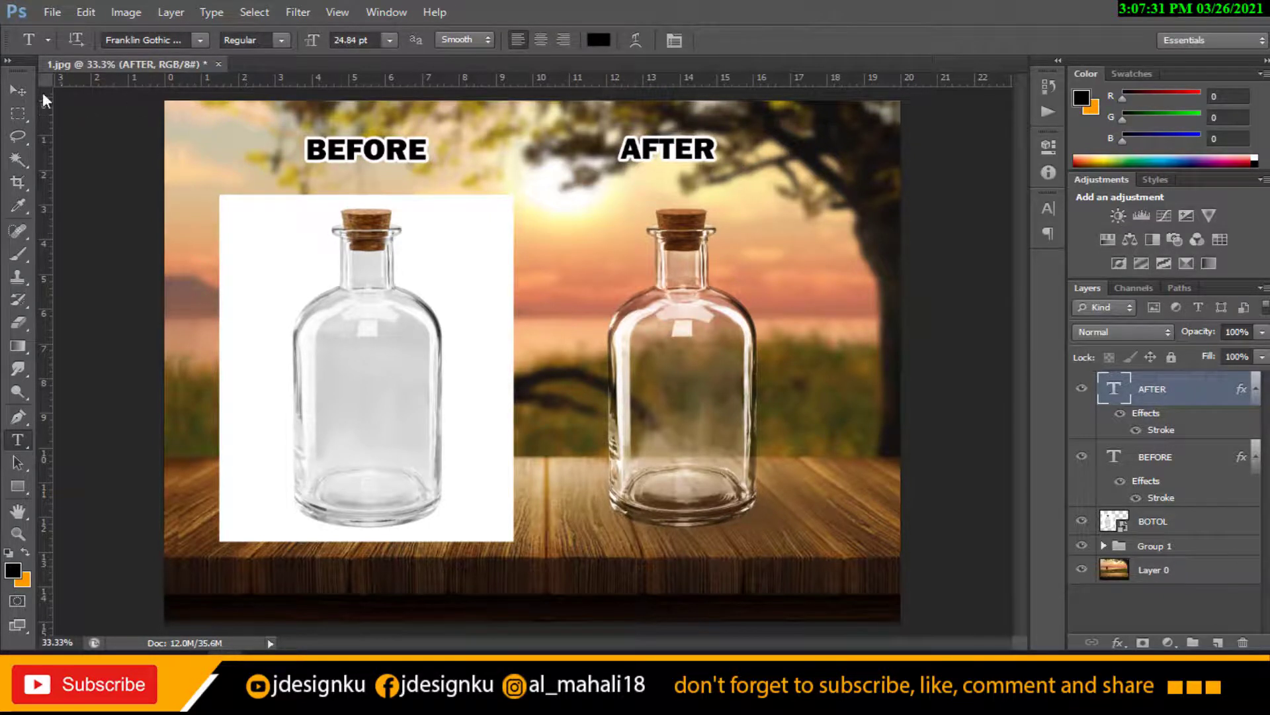
left_click(18, 91)
key("shift+Right")
key("shift+Right")
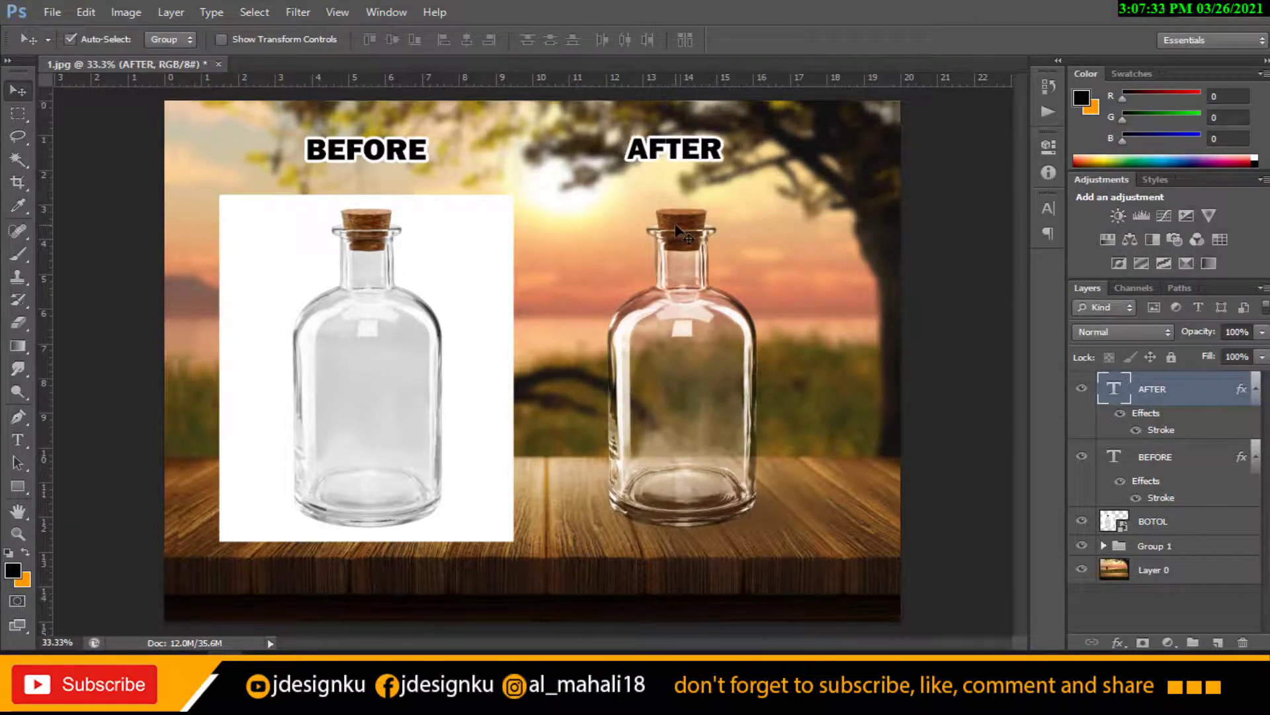
key("shift+Right")
key("shift+Right")
key("shift+Right")
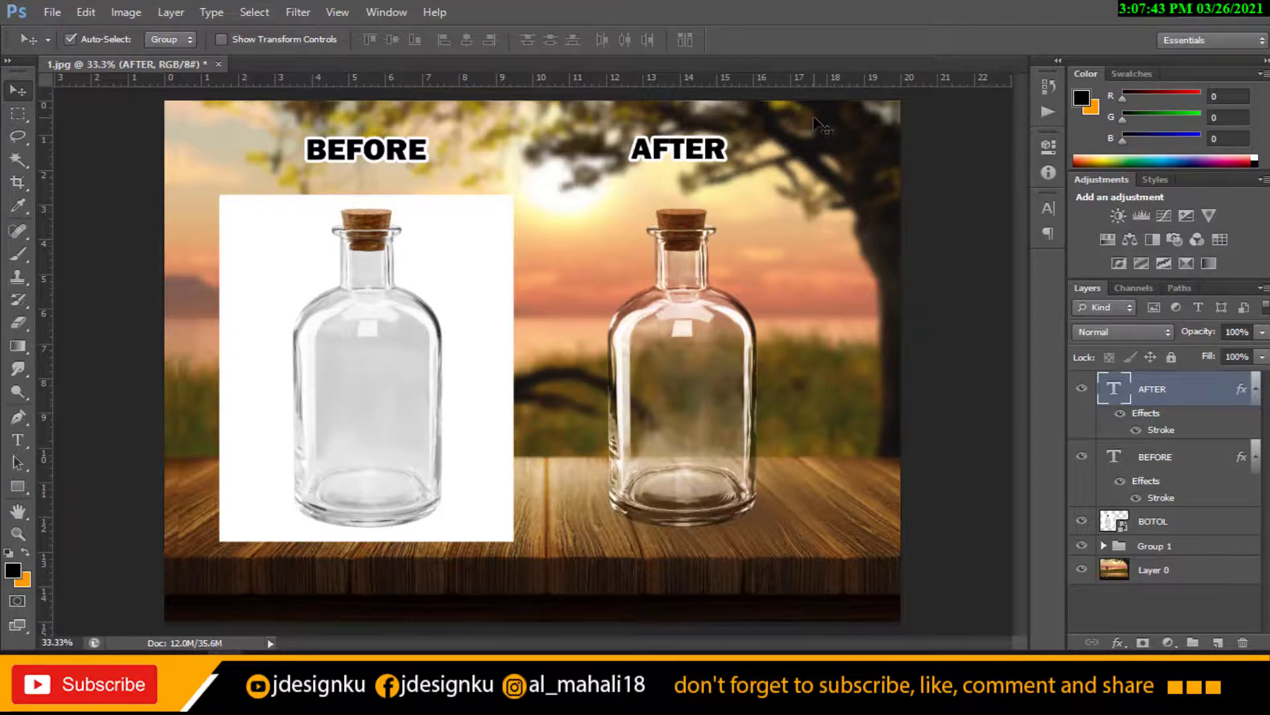
Step: Save the document under the new file name BOTOL
key("ctrl+shift+s")
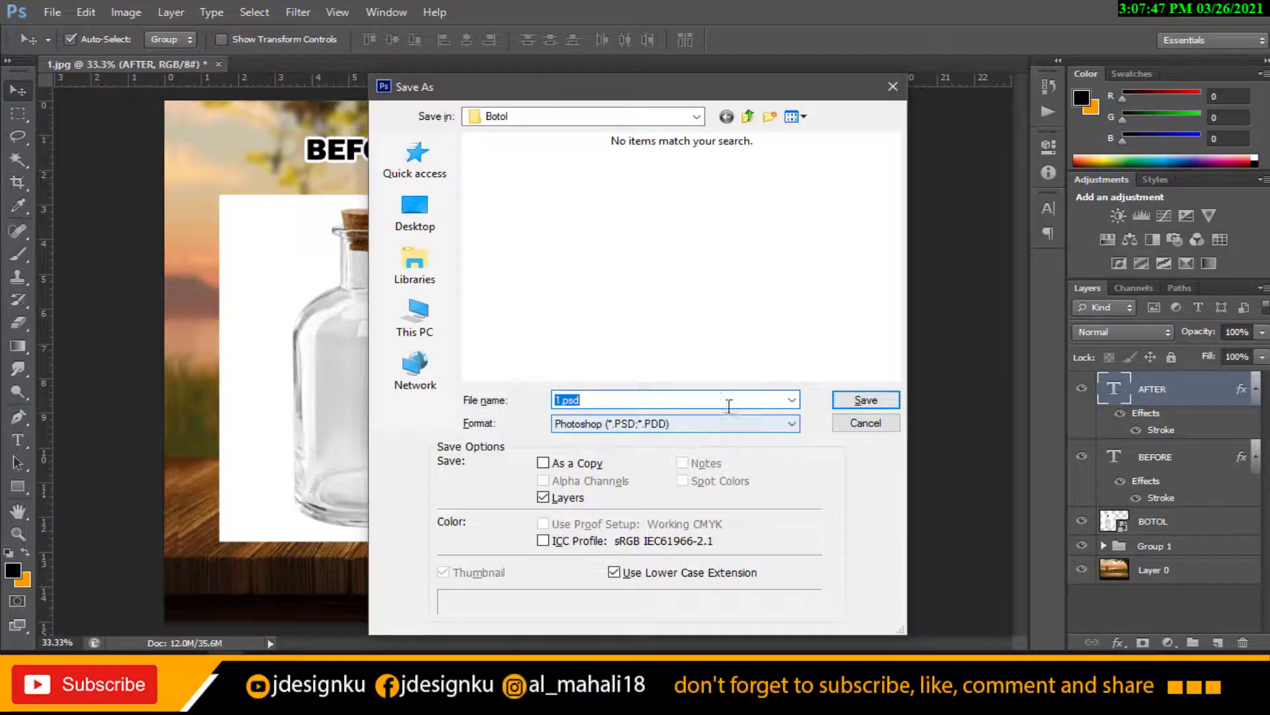
left_click(676, 399)
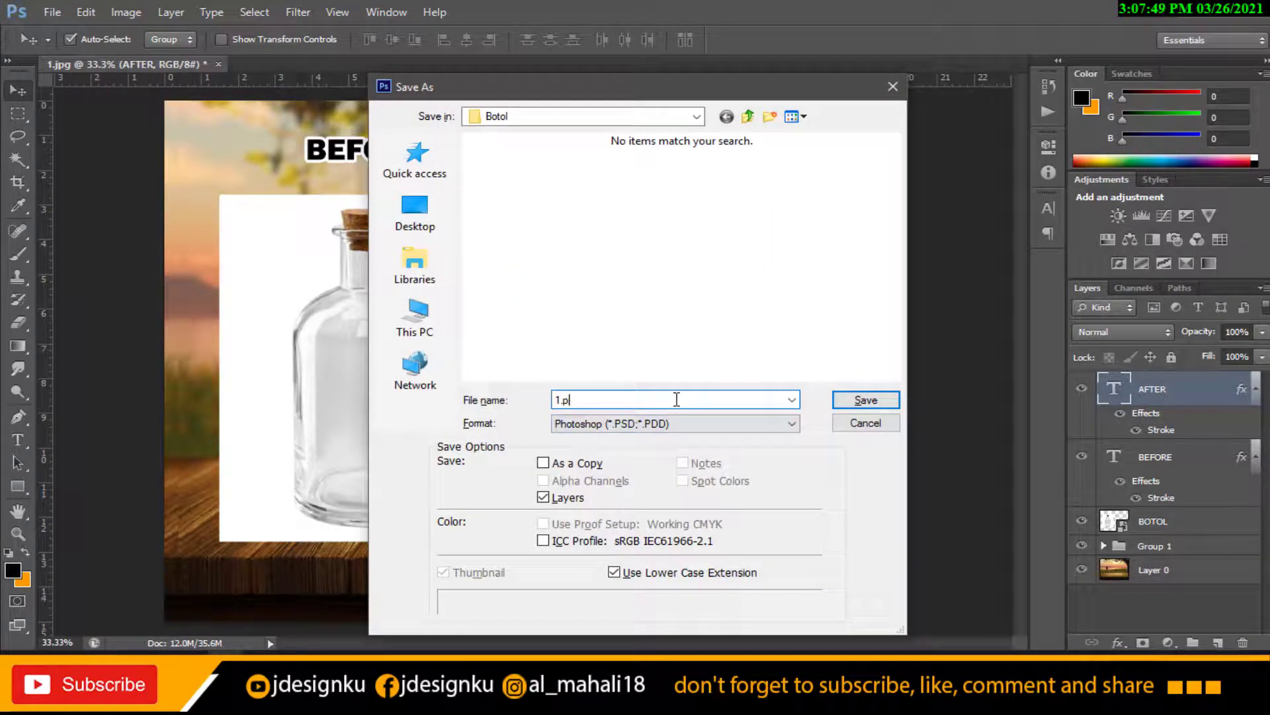
key("BackSpace")
key("BackSpace")
key("BackSpace")
type("BOTO")
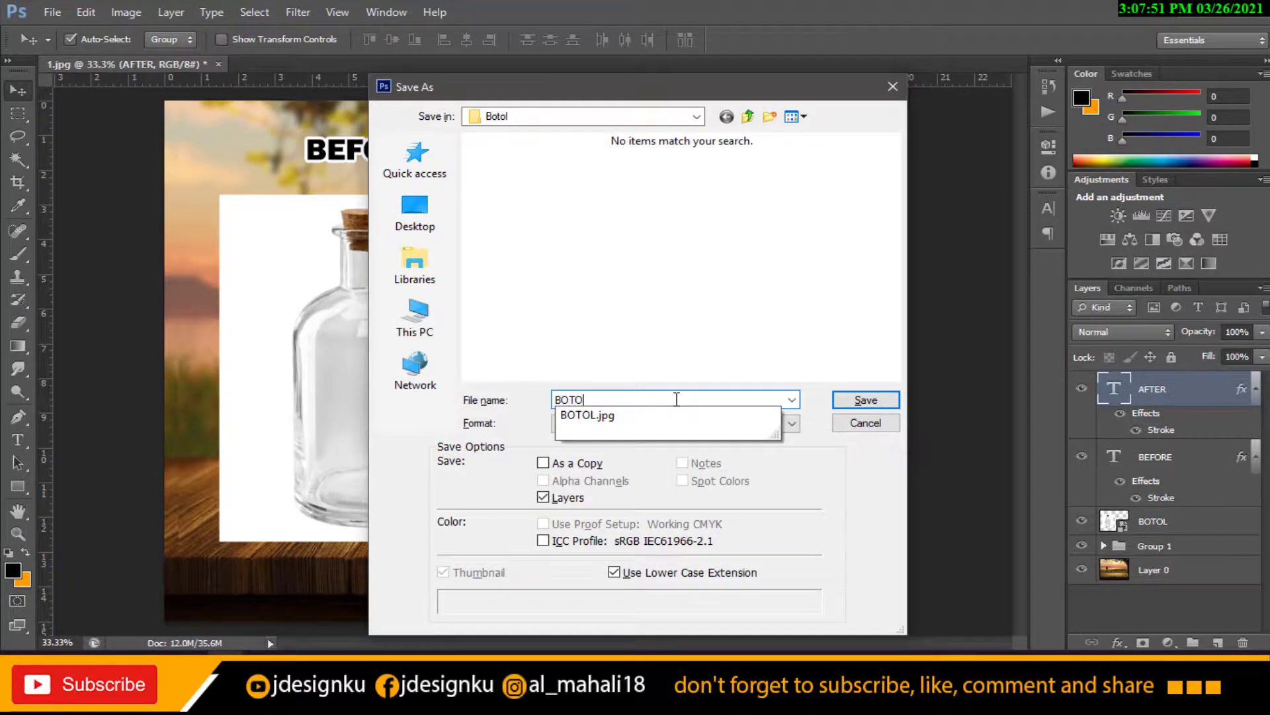
type("L")
key("Return")
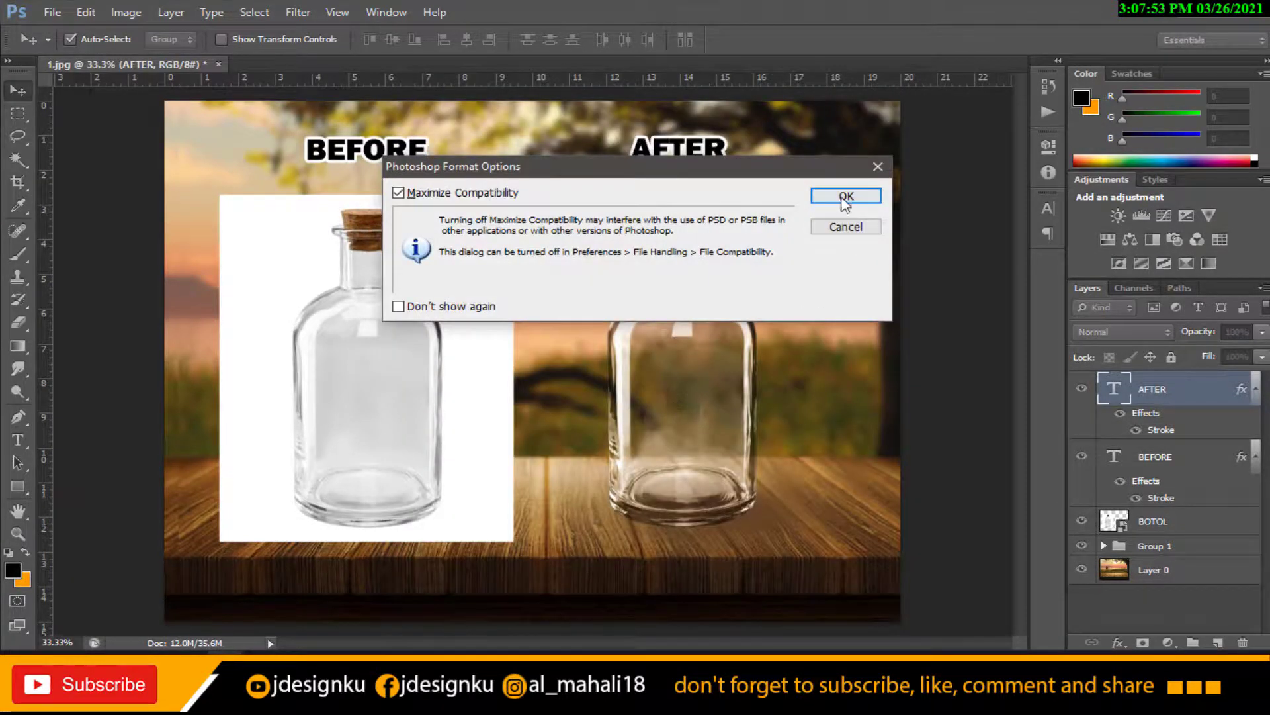